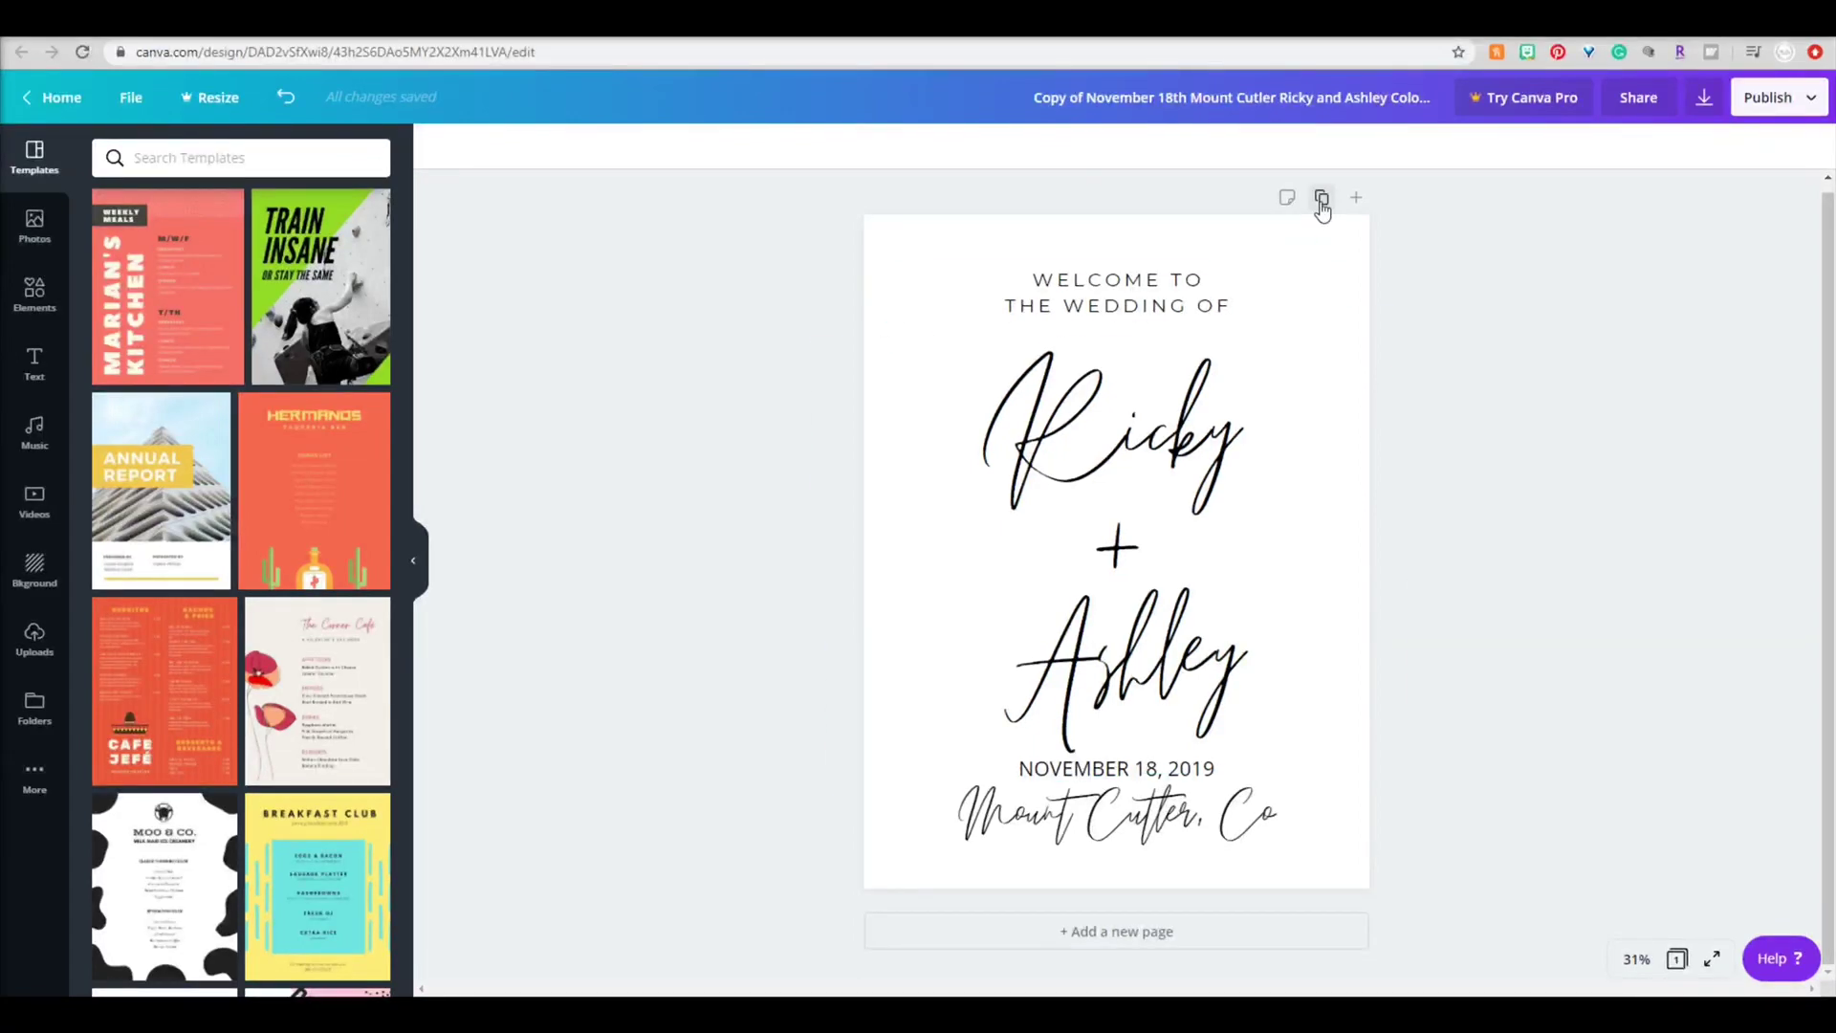
# Step: Duplicate the sign page and type the new first name over the first name
pyautogui.click(1321, 198)
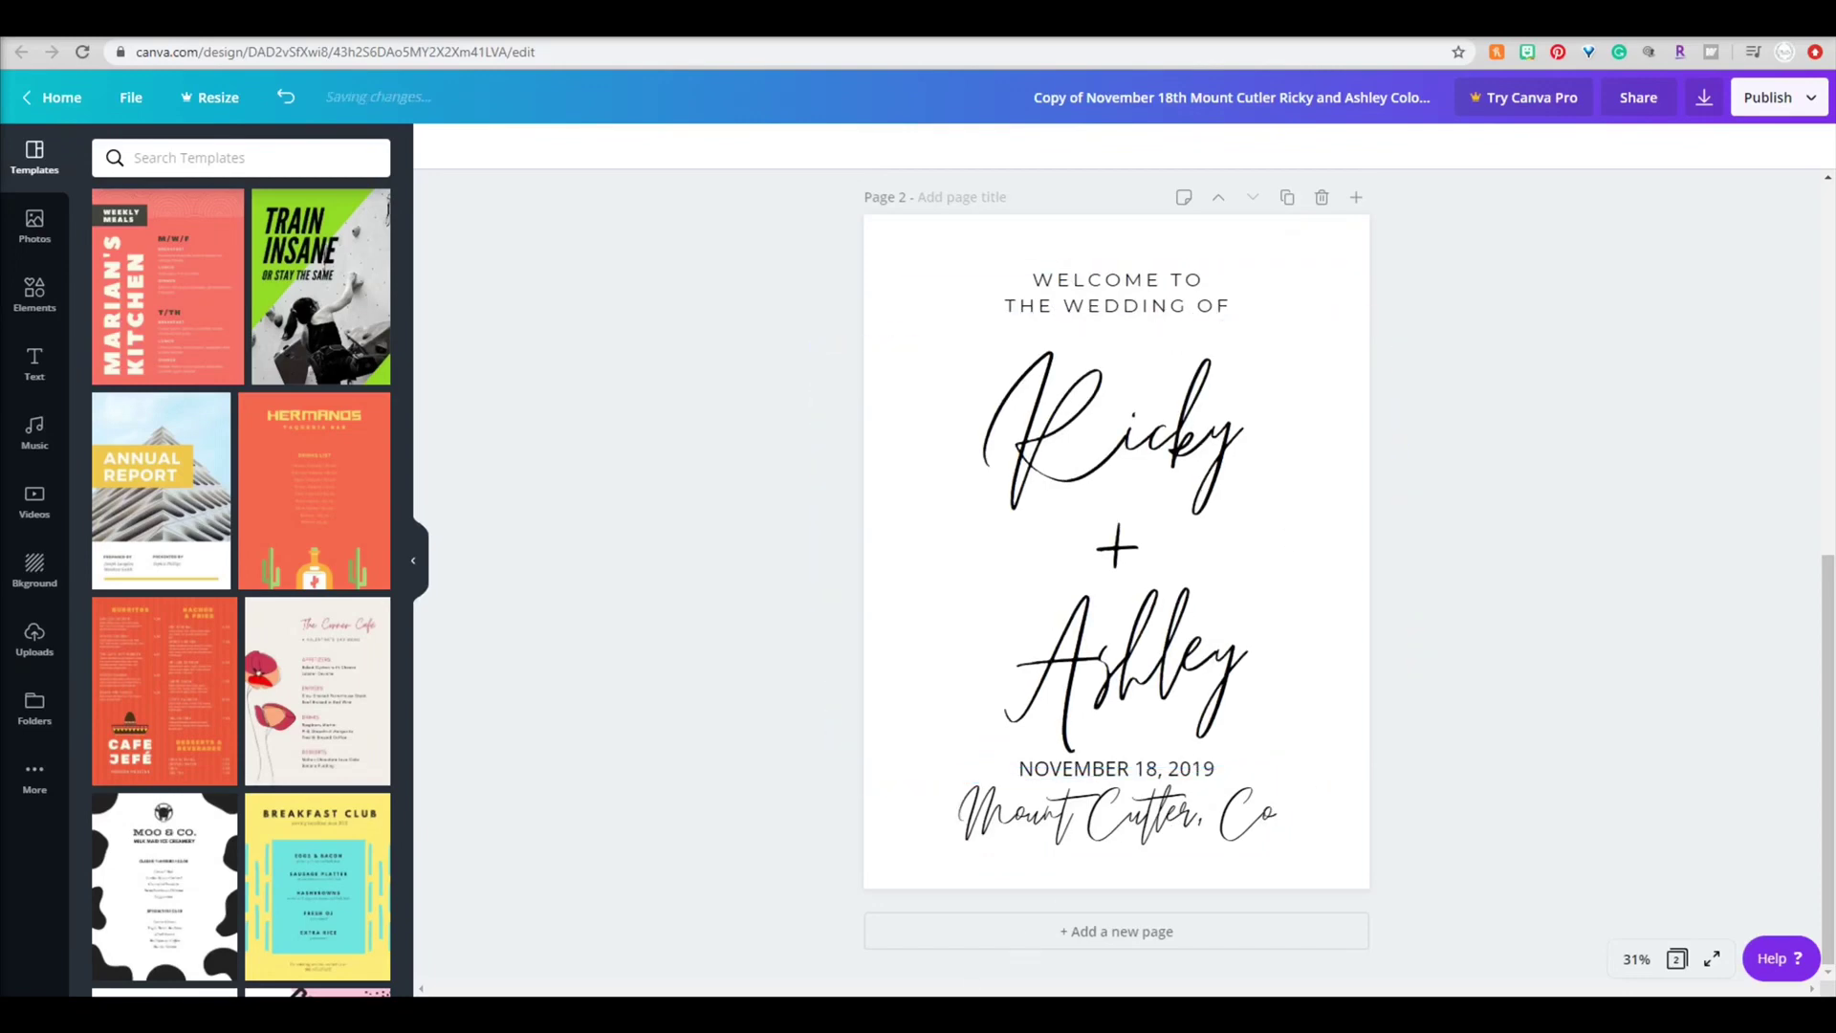
pyautogui.click(918, 961)
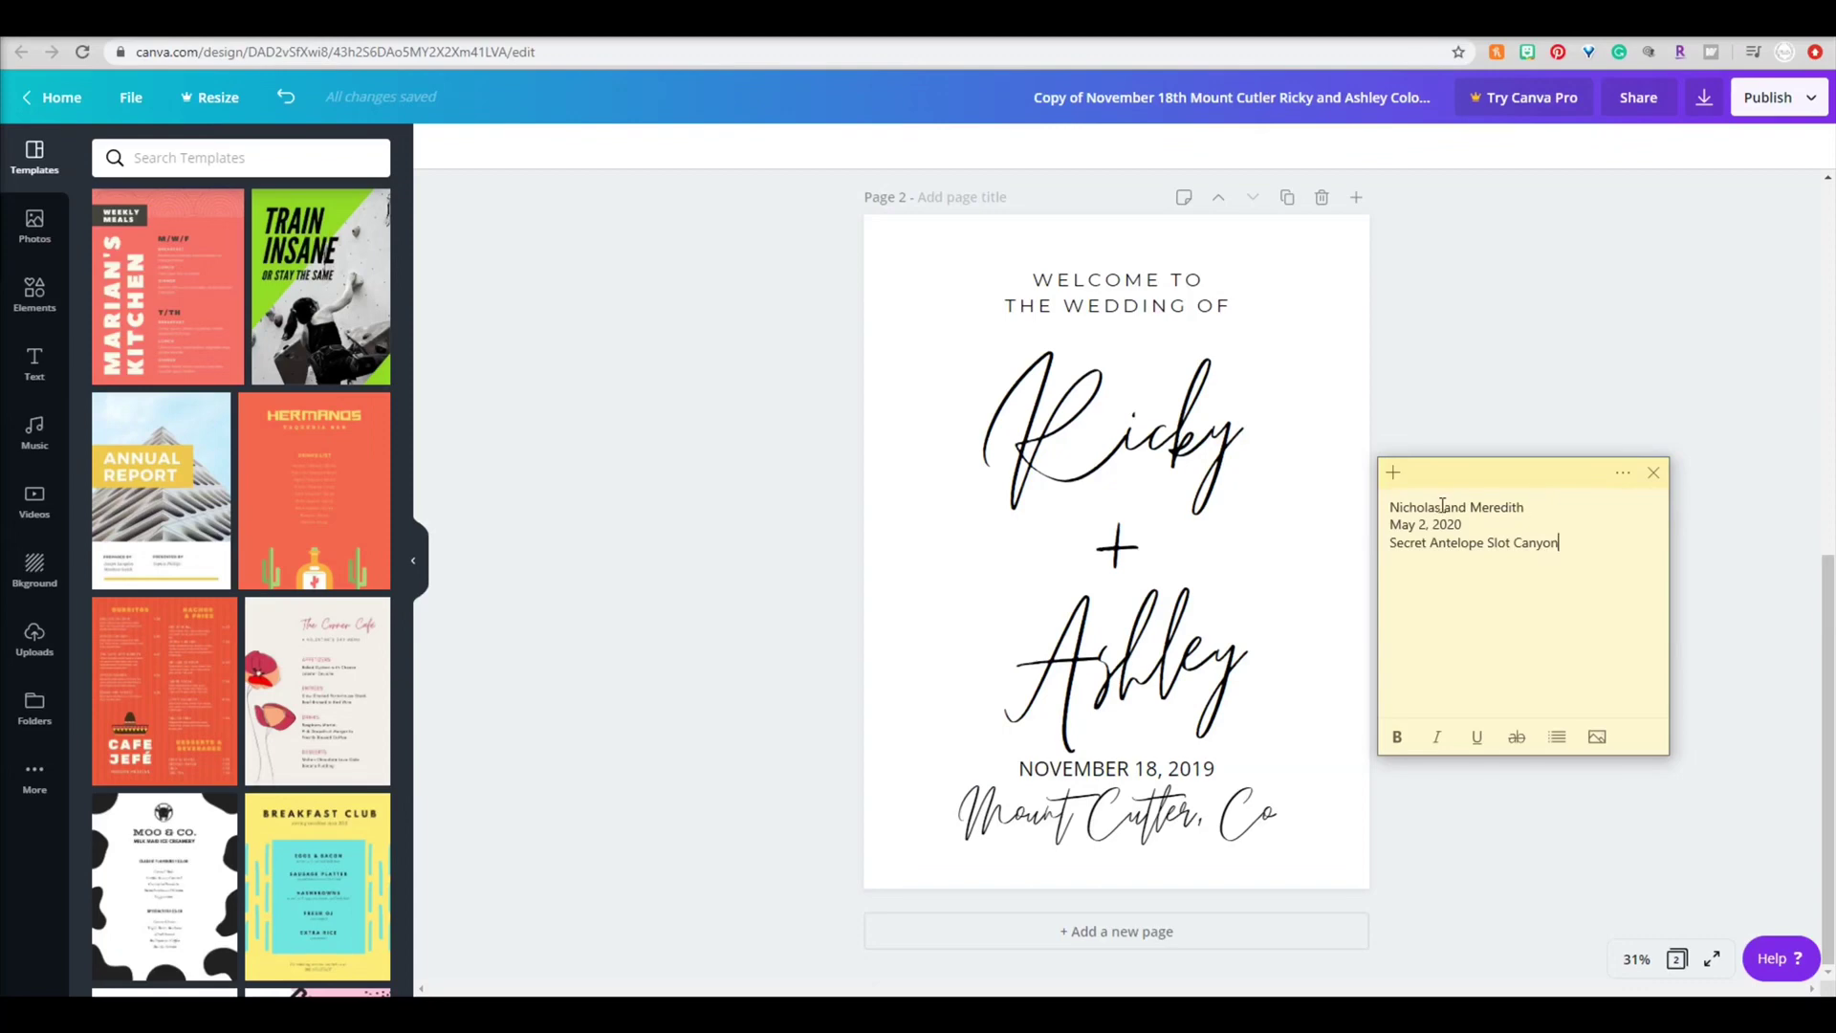
pyautogui.click(1099, 451)
pyautogui.doubleClick(1099, 451)
pyautogui.click(1008, 428)
pyautogui.moveTo(1008, 428); pyautogui.dragTo(1243, 413)
pyautogui.write('Nicholas')
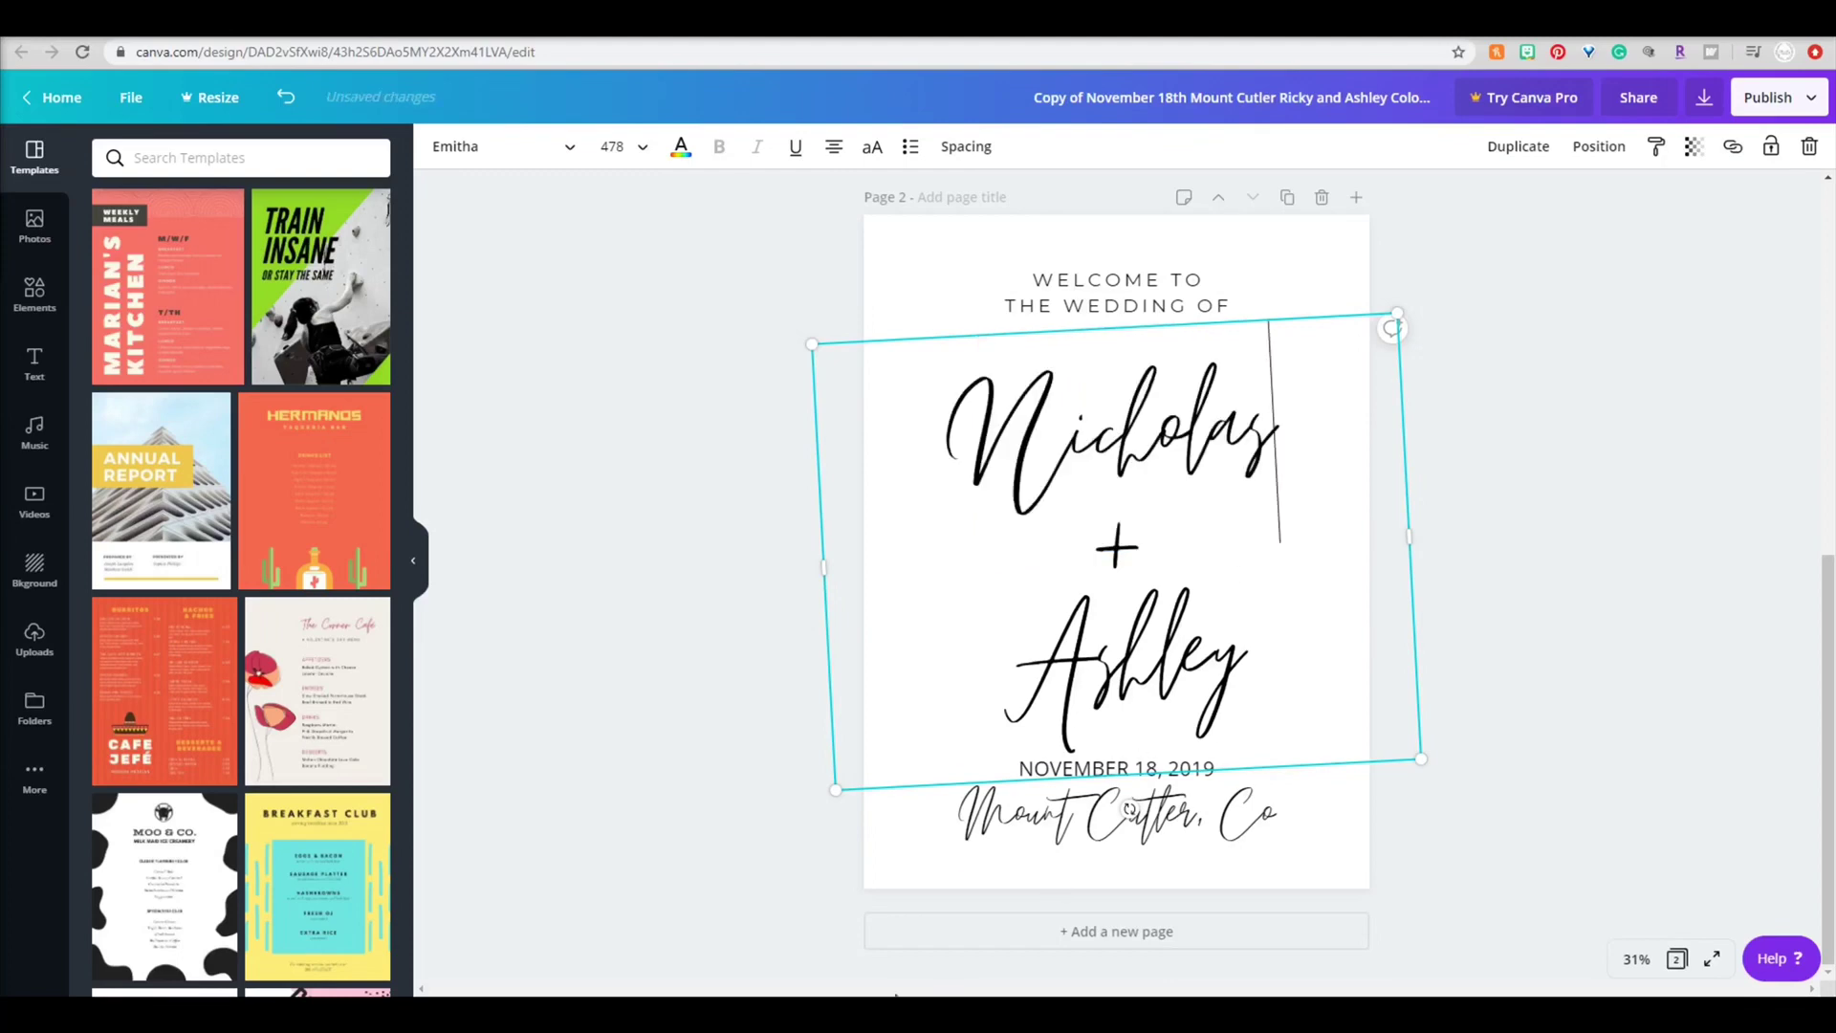
# Step: Paste the second name from the notes over the old one, keeping it on its own line
pyautogui.click(918, 947)
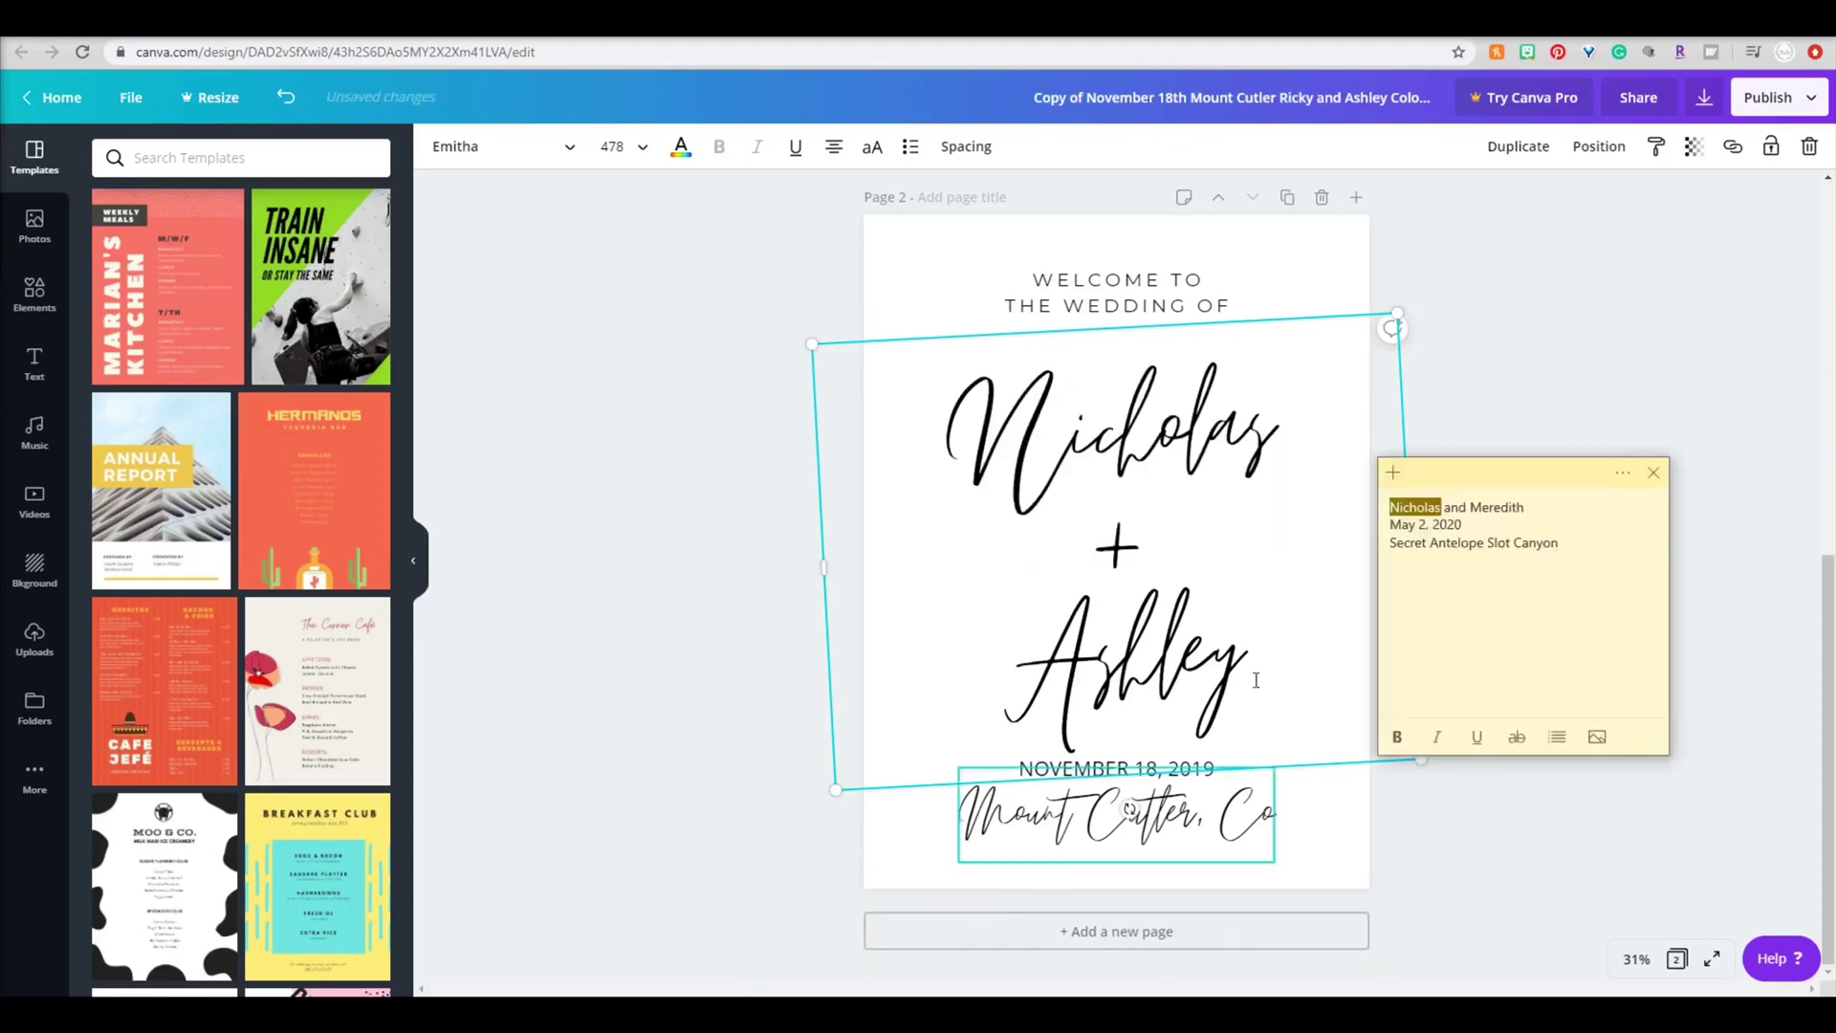
pyautogui.click(1454, 543)
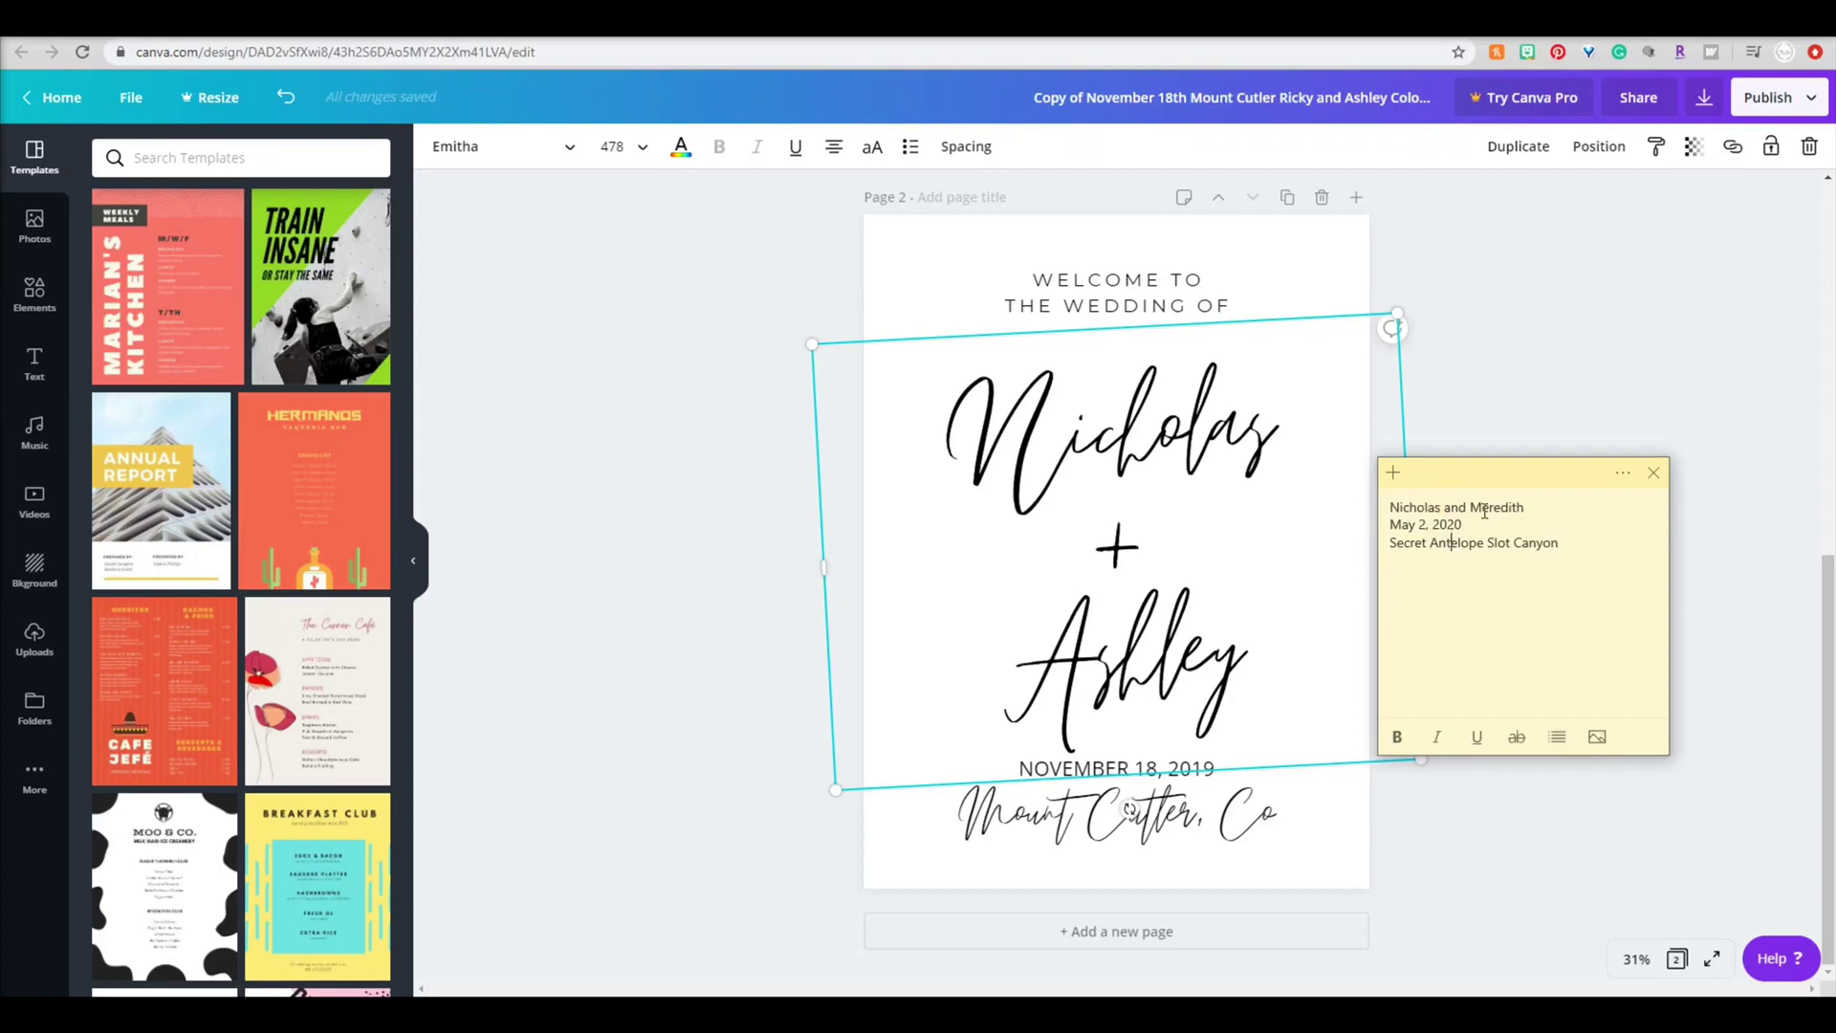
pyautogui.click(1157, 628)
pyautogui.moveTo(999, 659); pyautogui.dragTo(1243, 646)
pyautogui.write('Meredith')
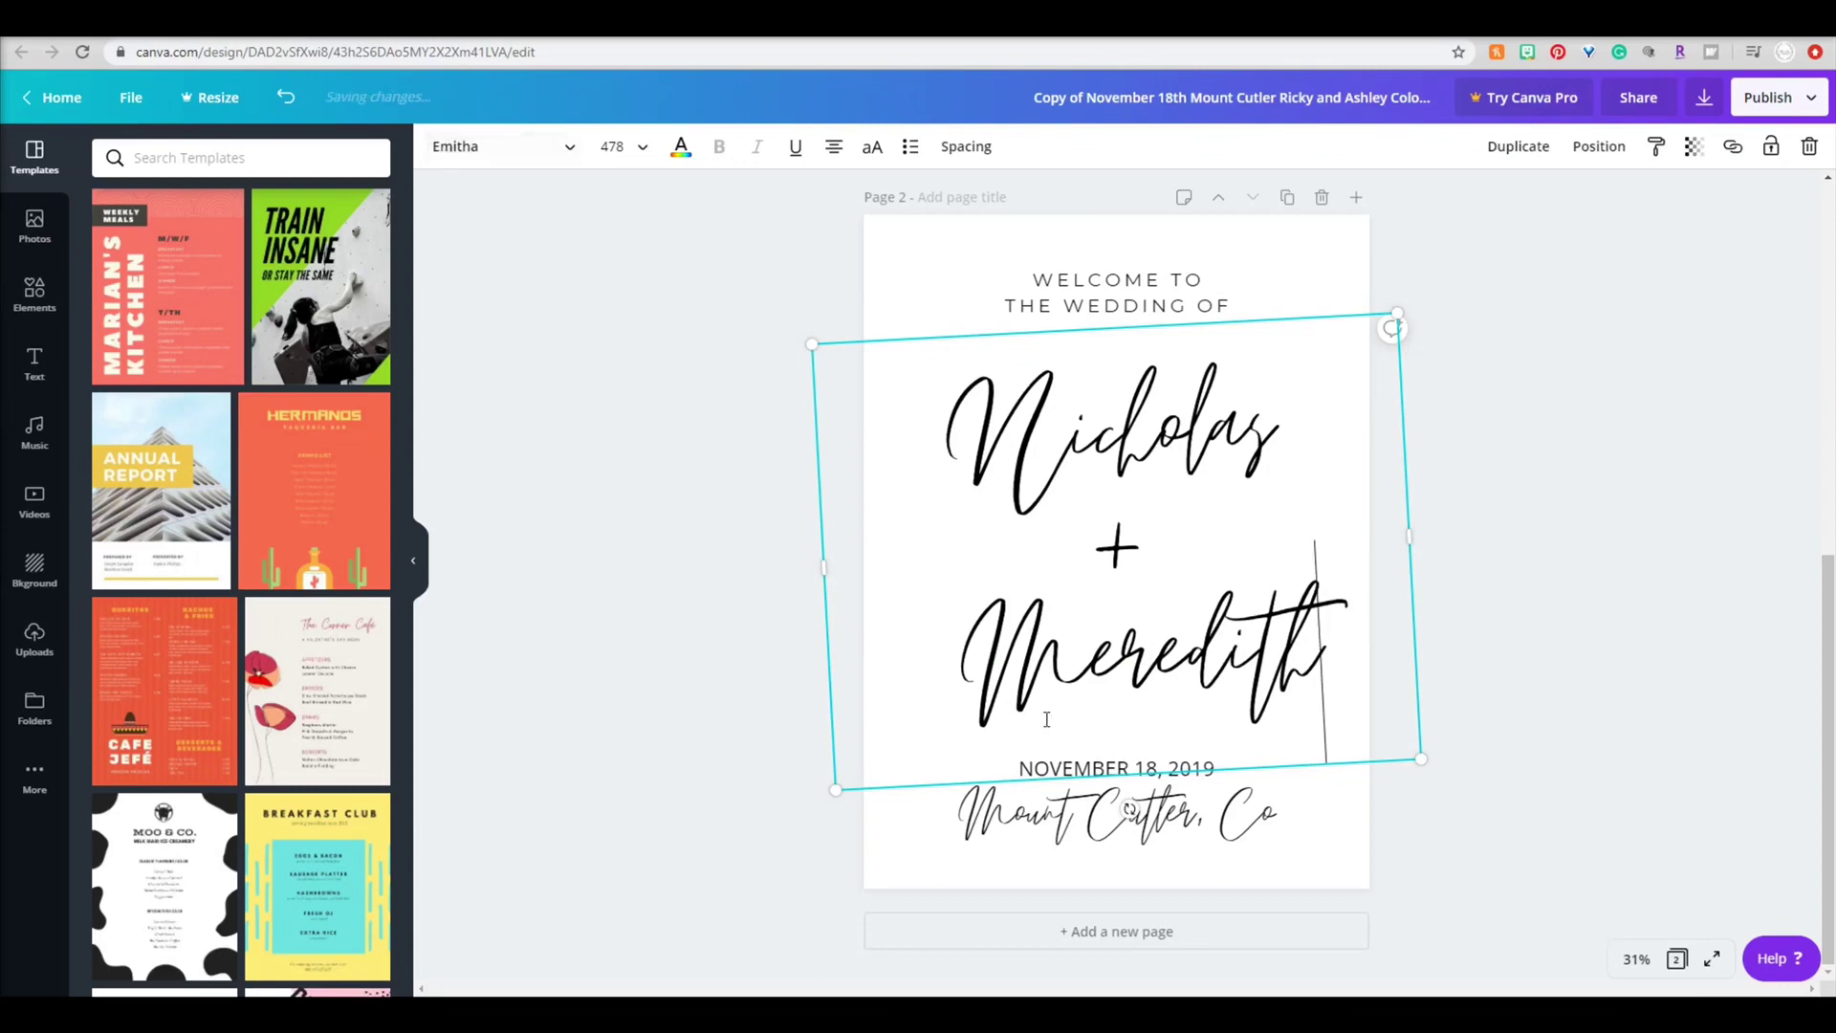
pyautogui.click(955, 689)
pyautogui.press('BackSpace')
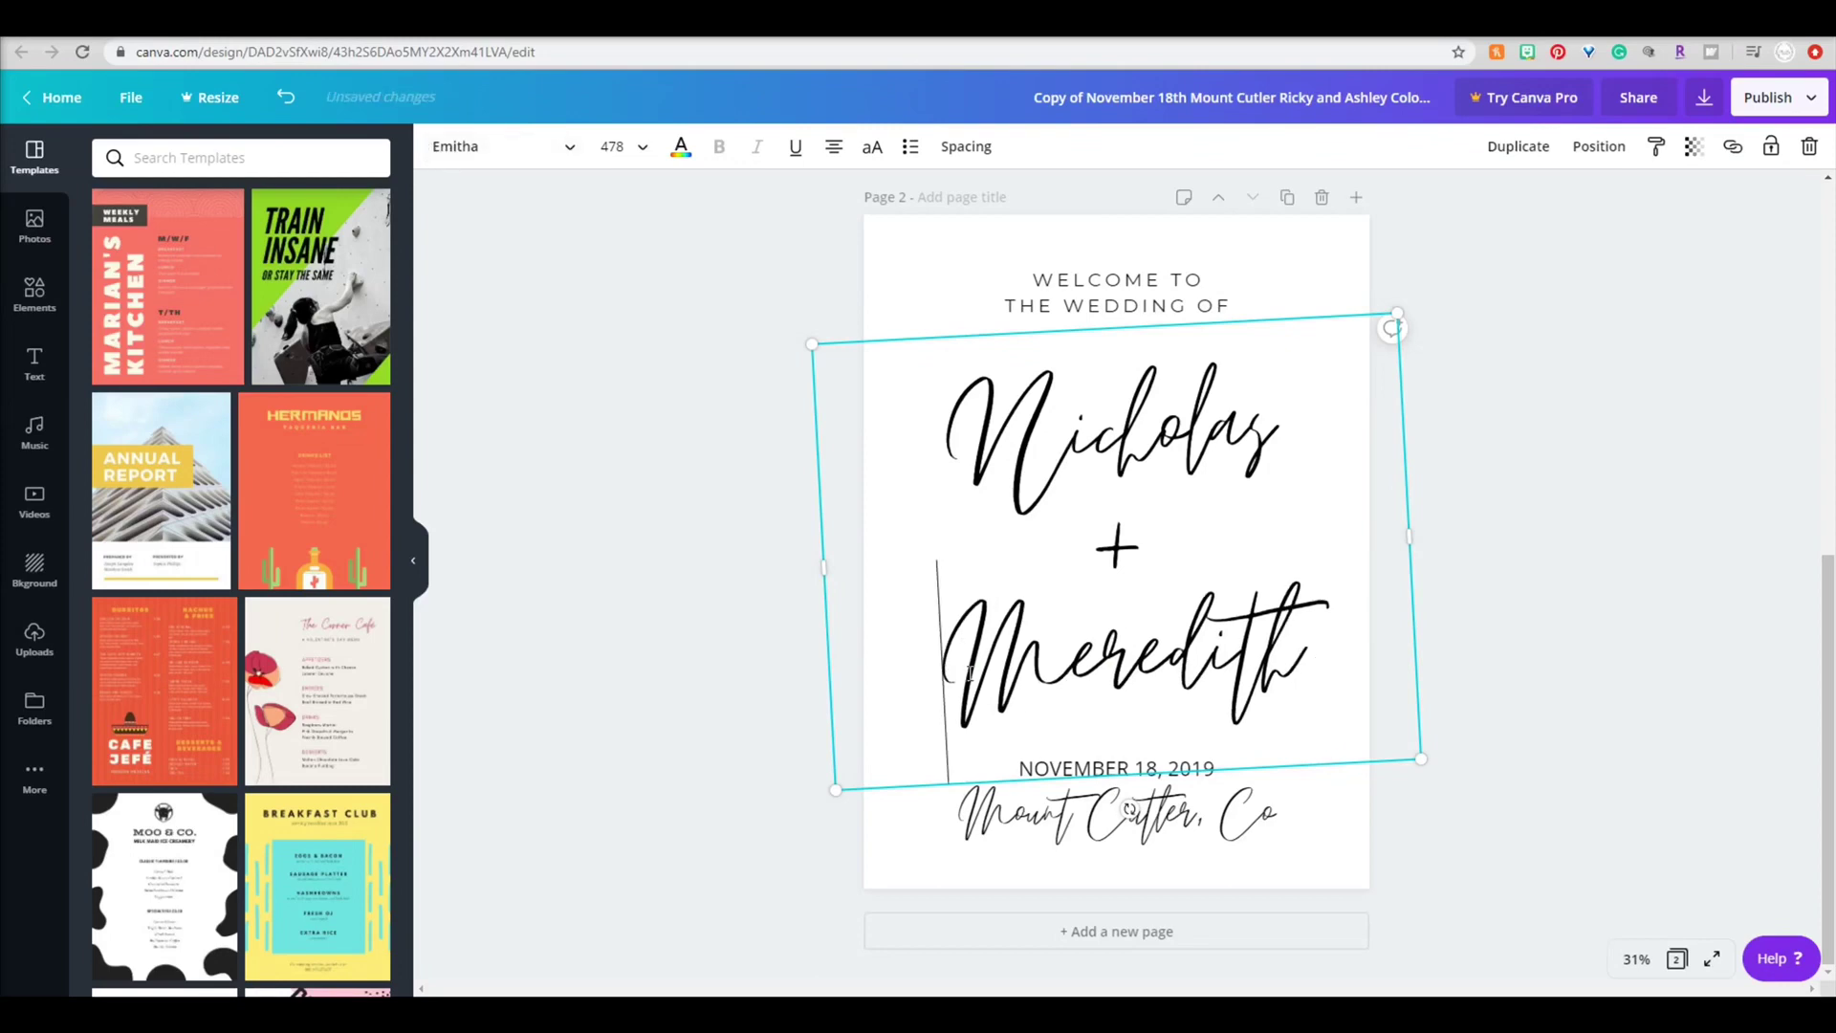
pyautogui.press('BackSpace')
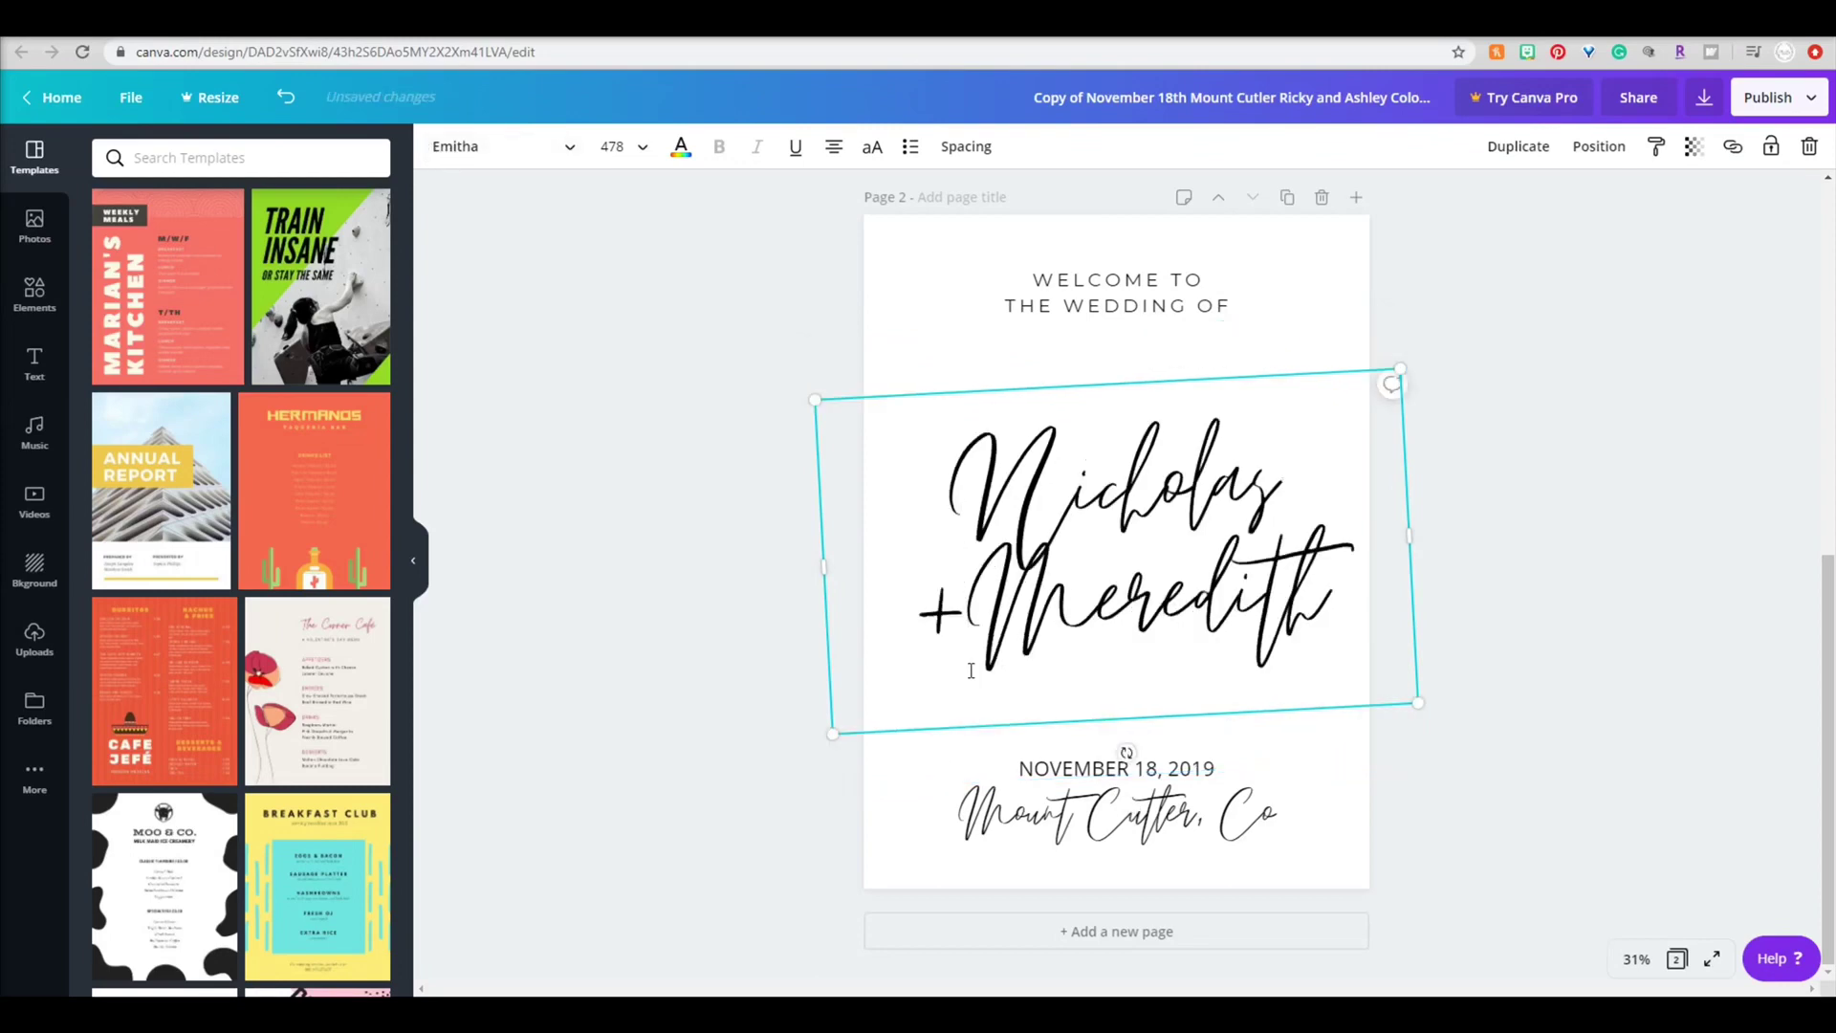
pyautogui.press('Return')
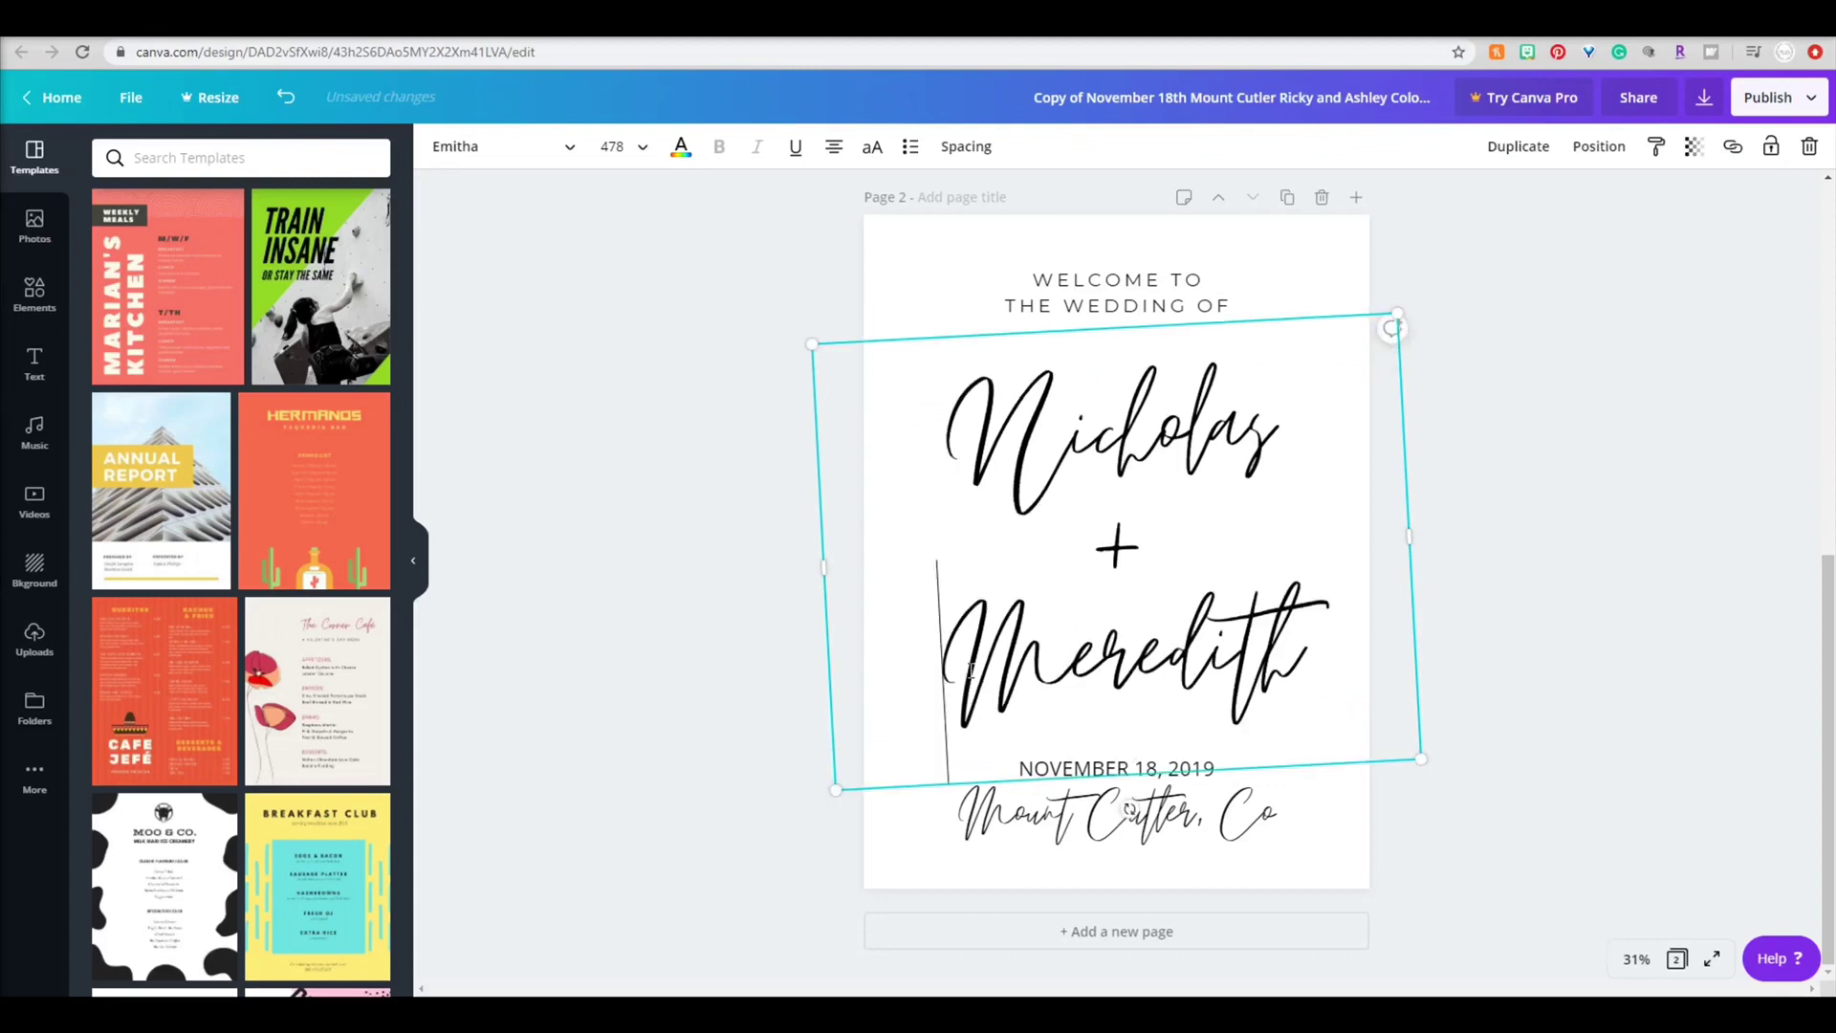
pyautogui.click(1358, 813)
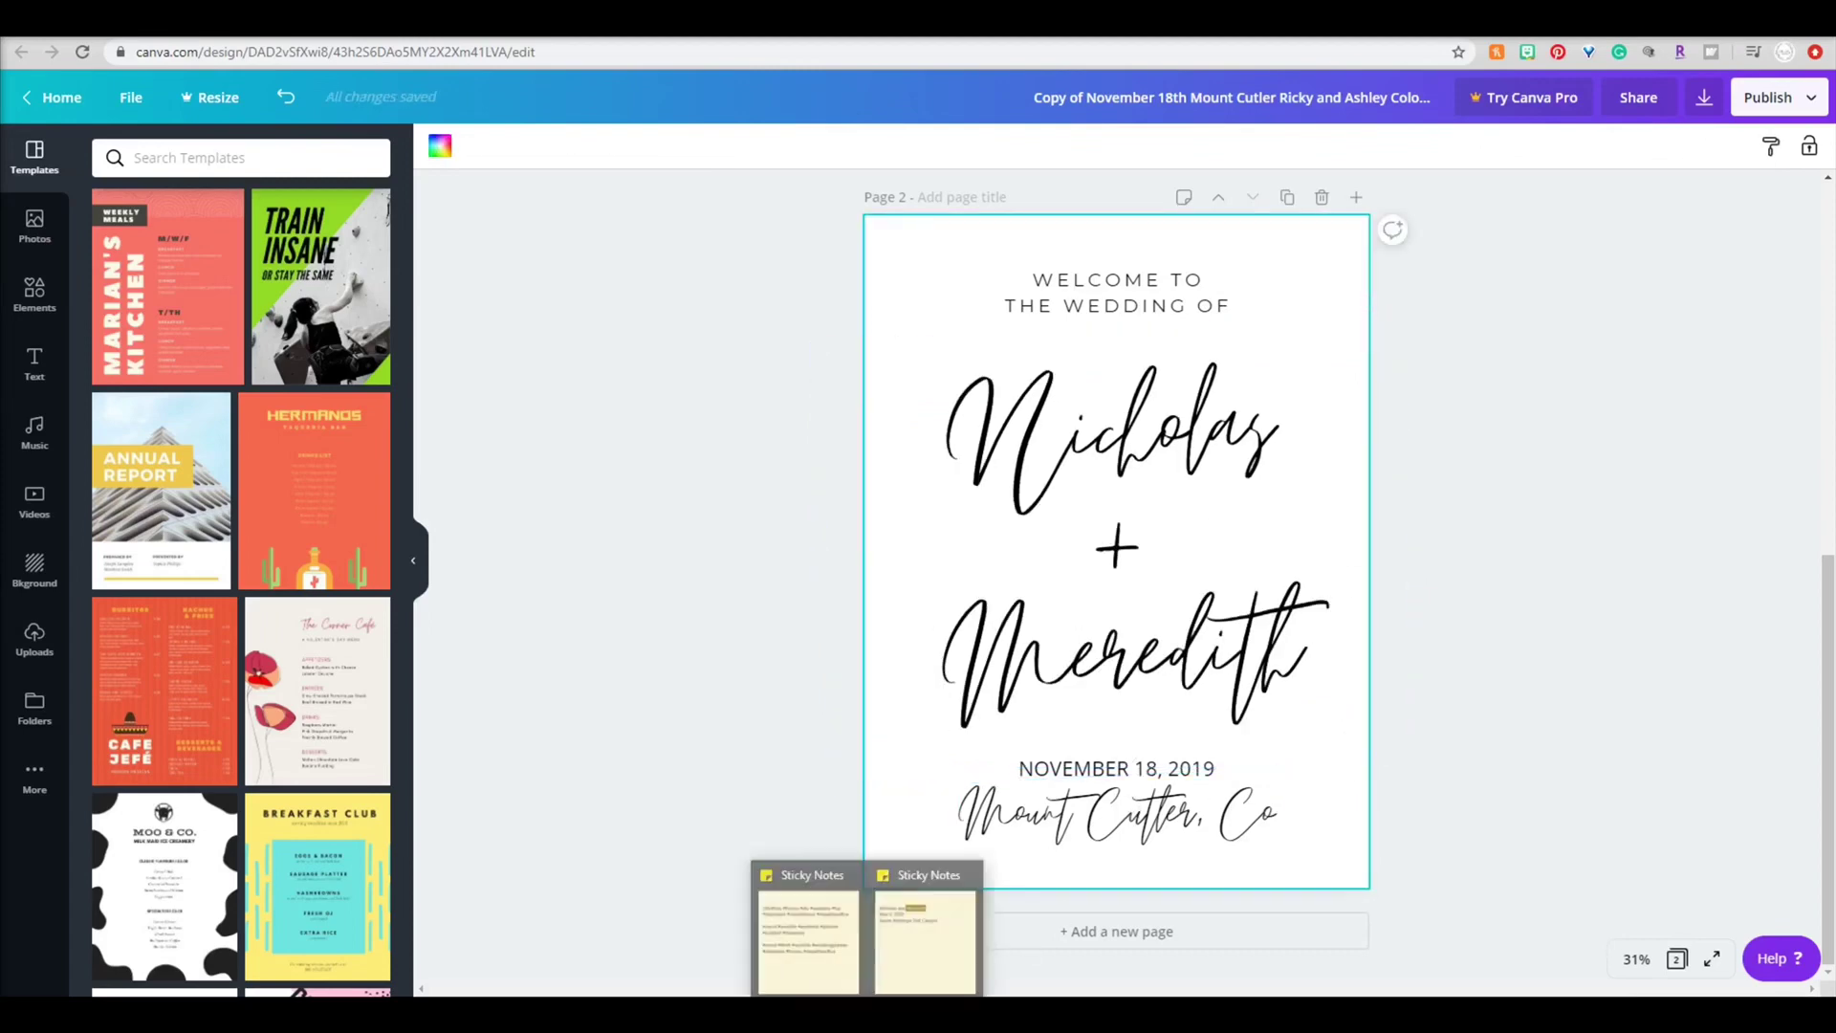
# Step: Replace the date with MAY 2, 2020 from the notes and centre the date line
pyautogui.click(934, 942)
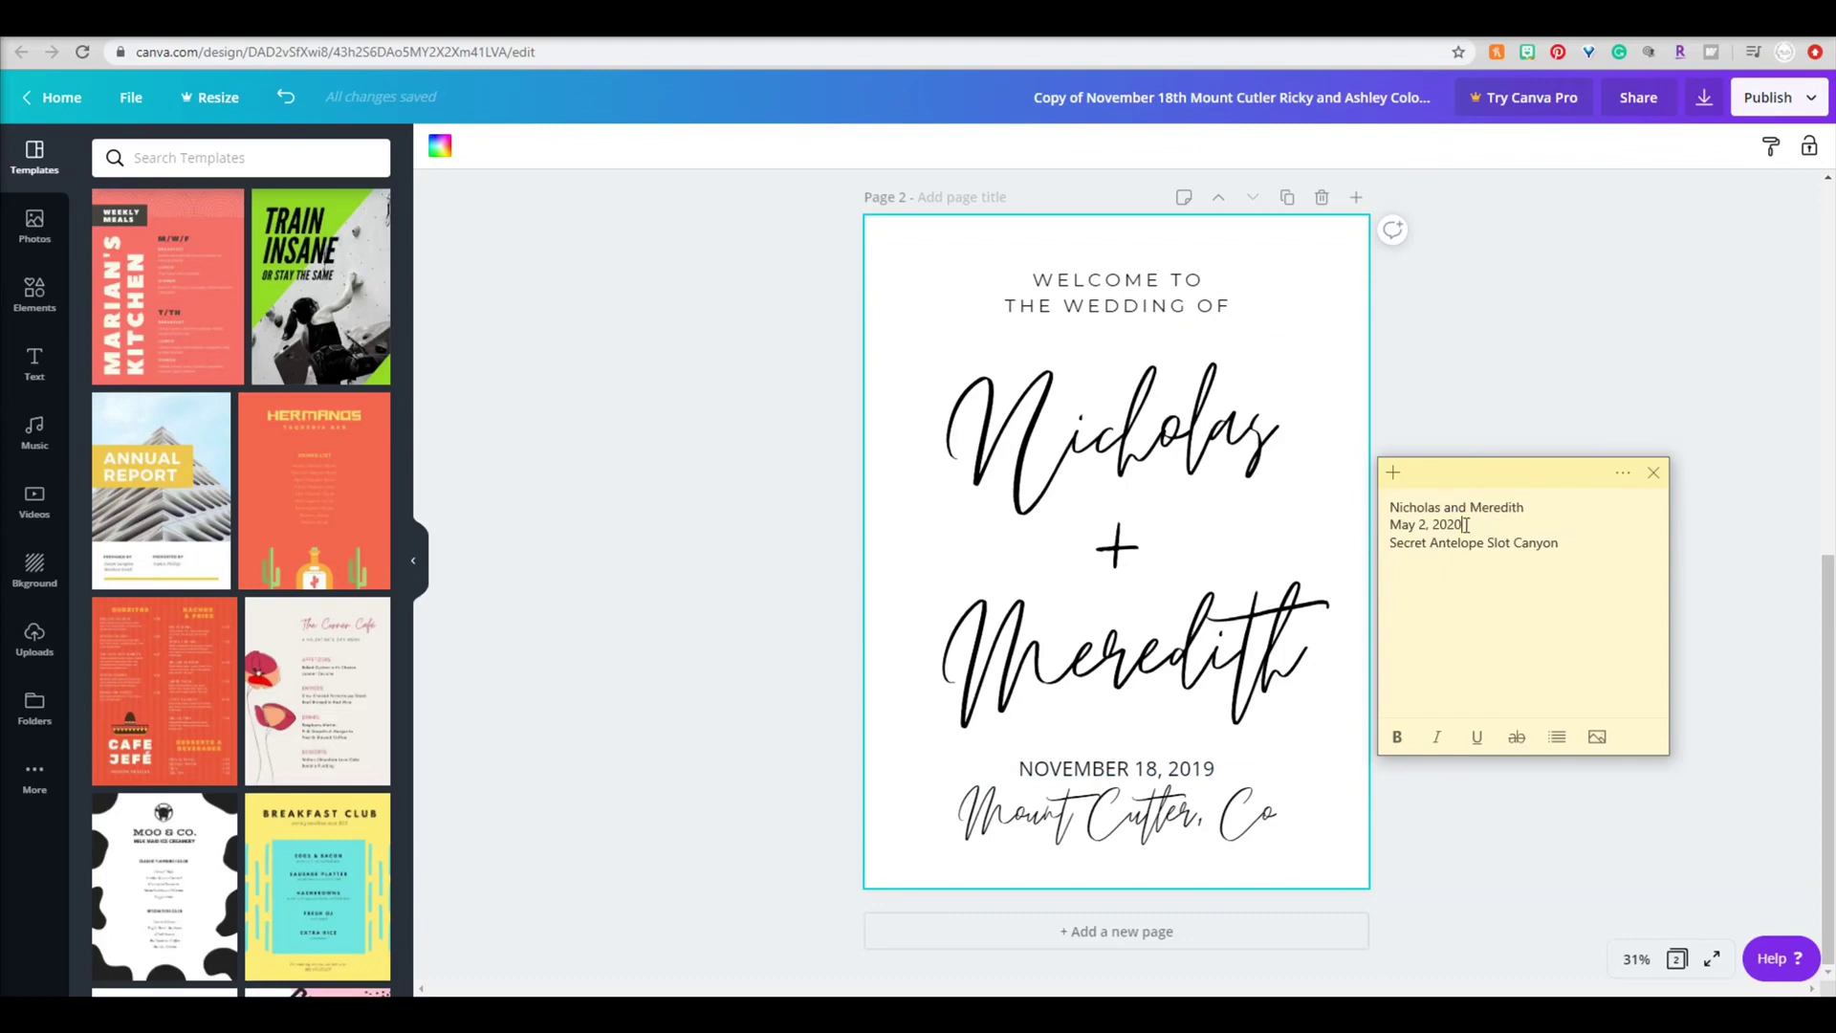
pyautogui.moveTo(1462, 523); pyautogui.dragTo(1390, 524)
pyautogui.click(283, 102)
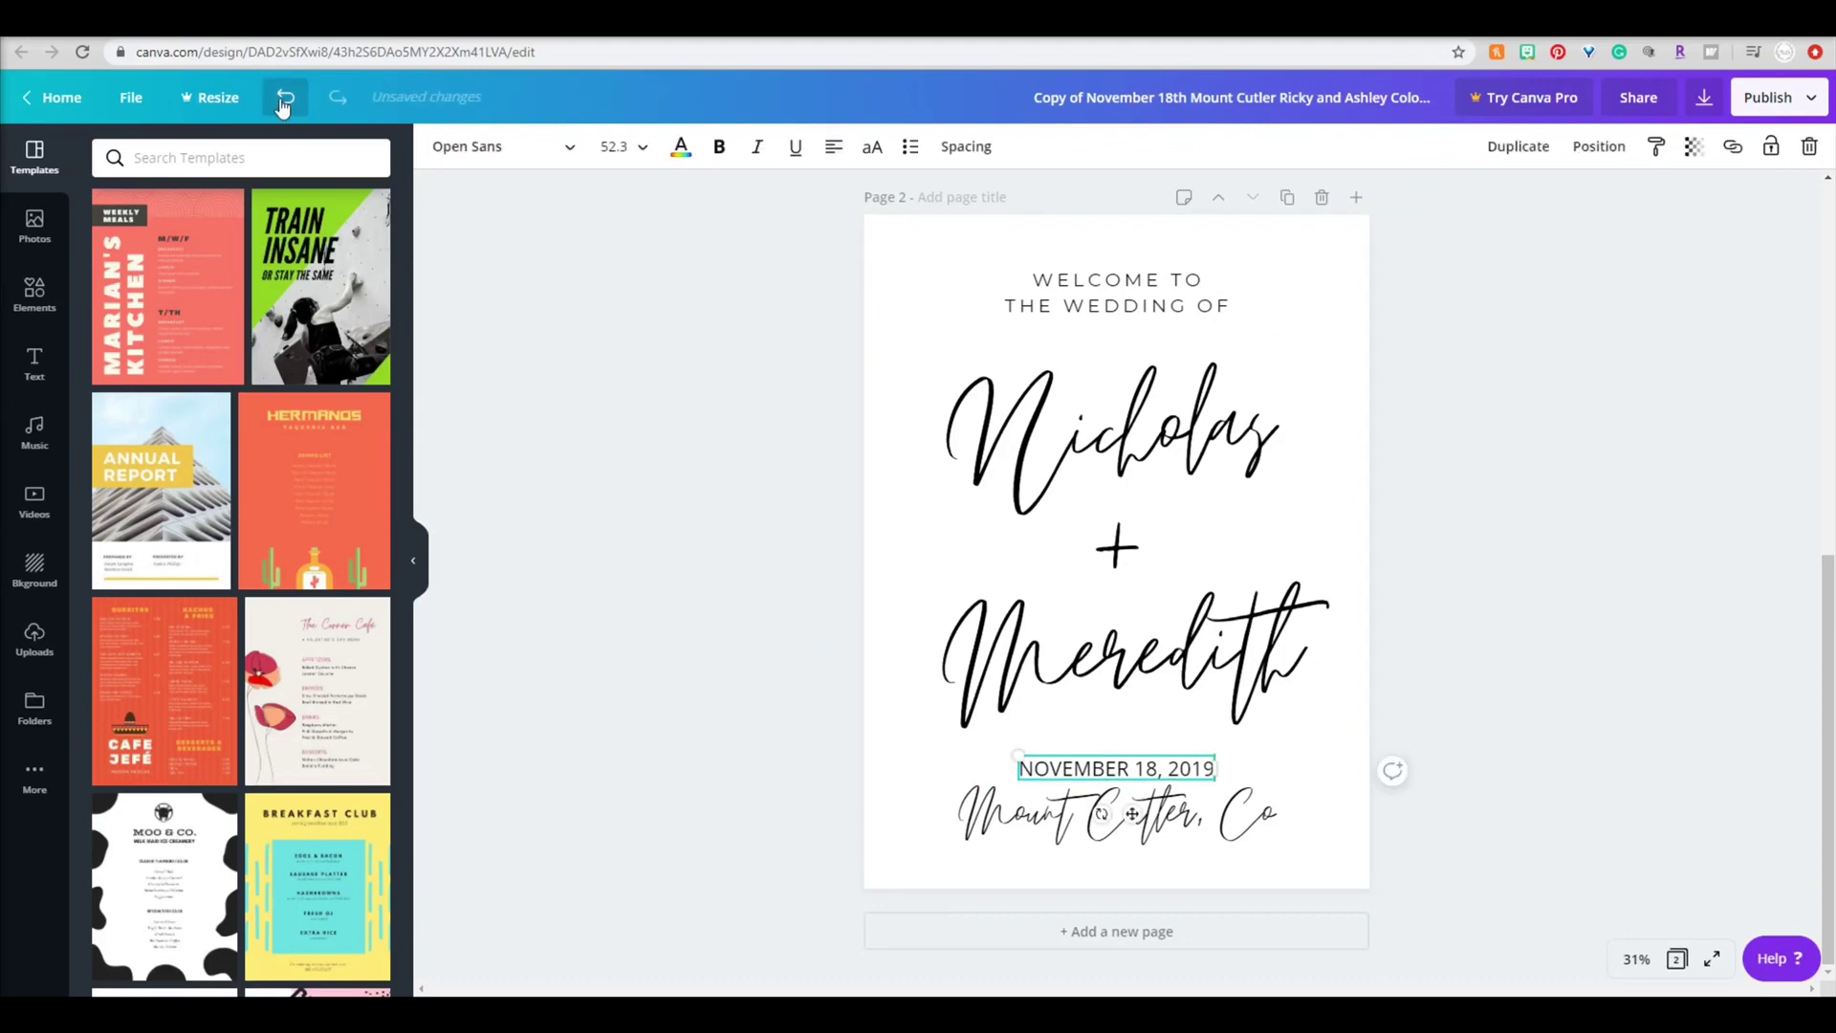
pyautogui.click(333, 100)
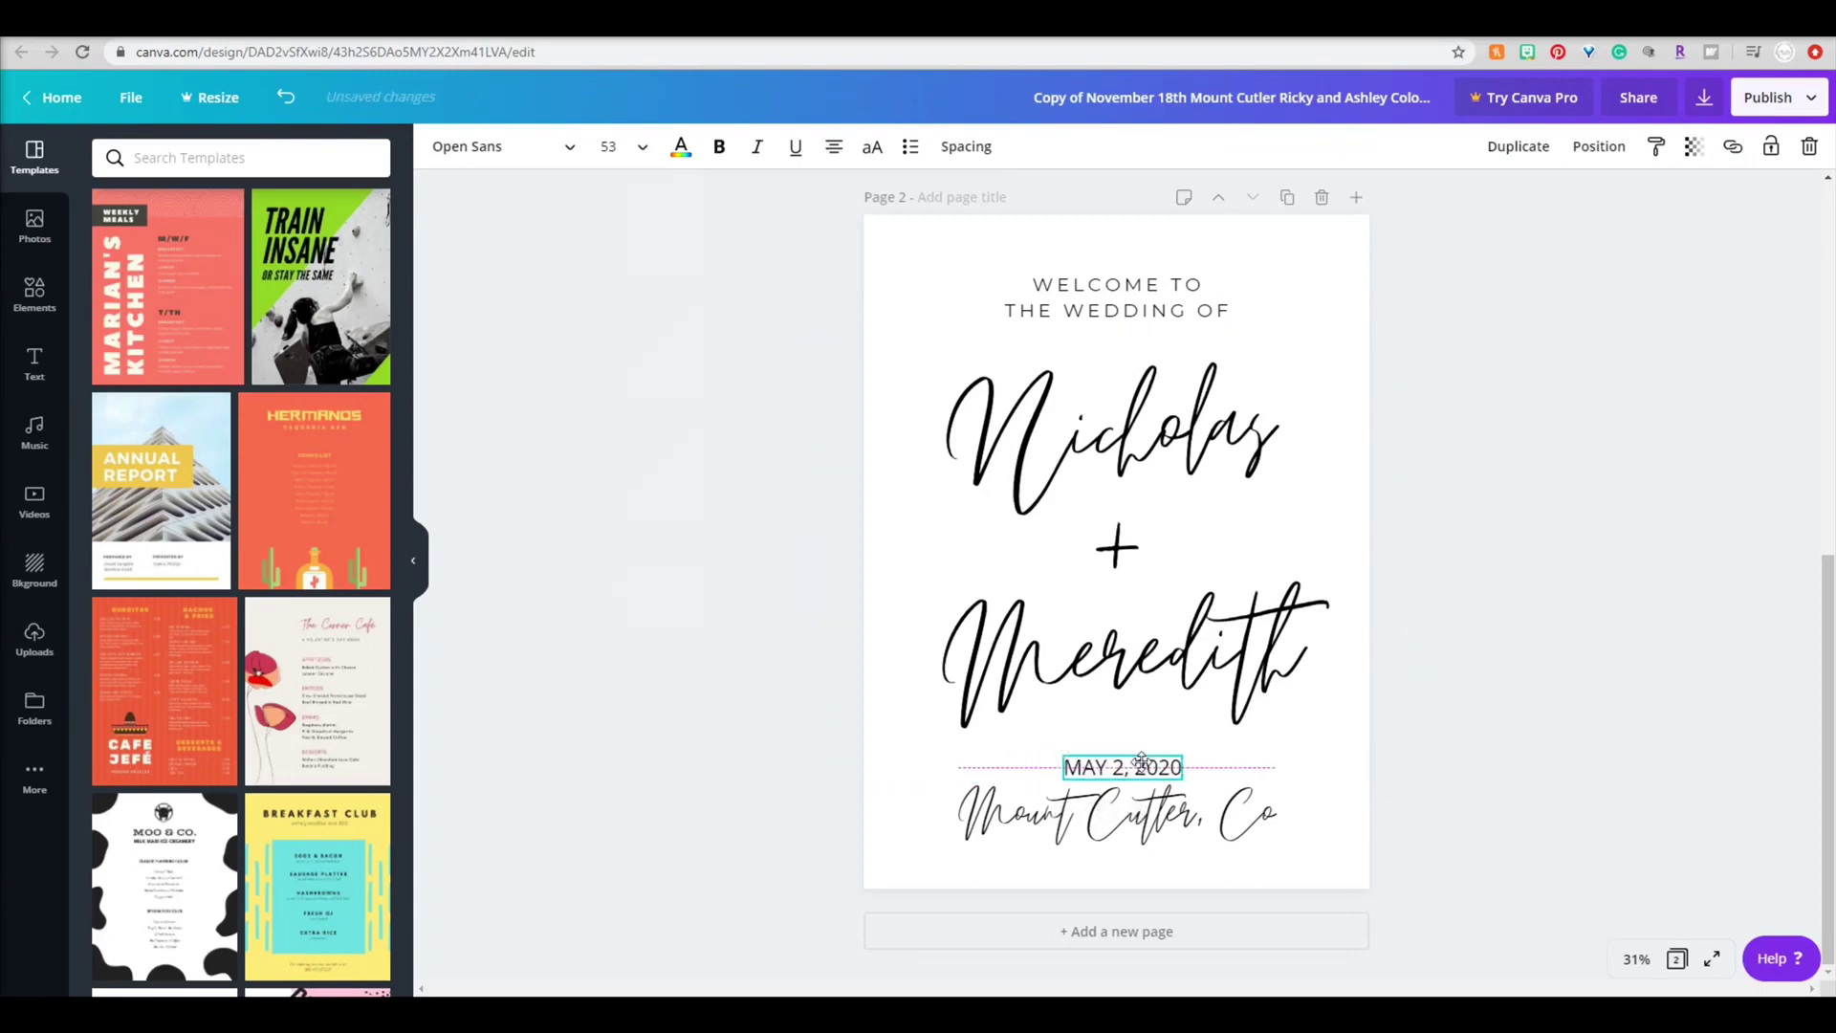
pyautogui.moveTo(1144, 760); pyautogui.dragTo(1138, 760)
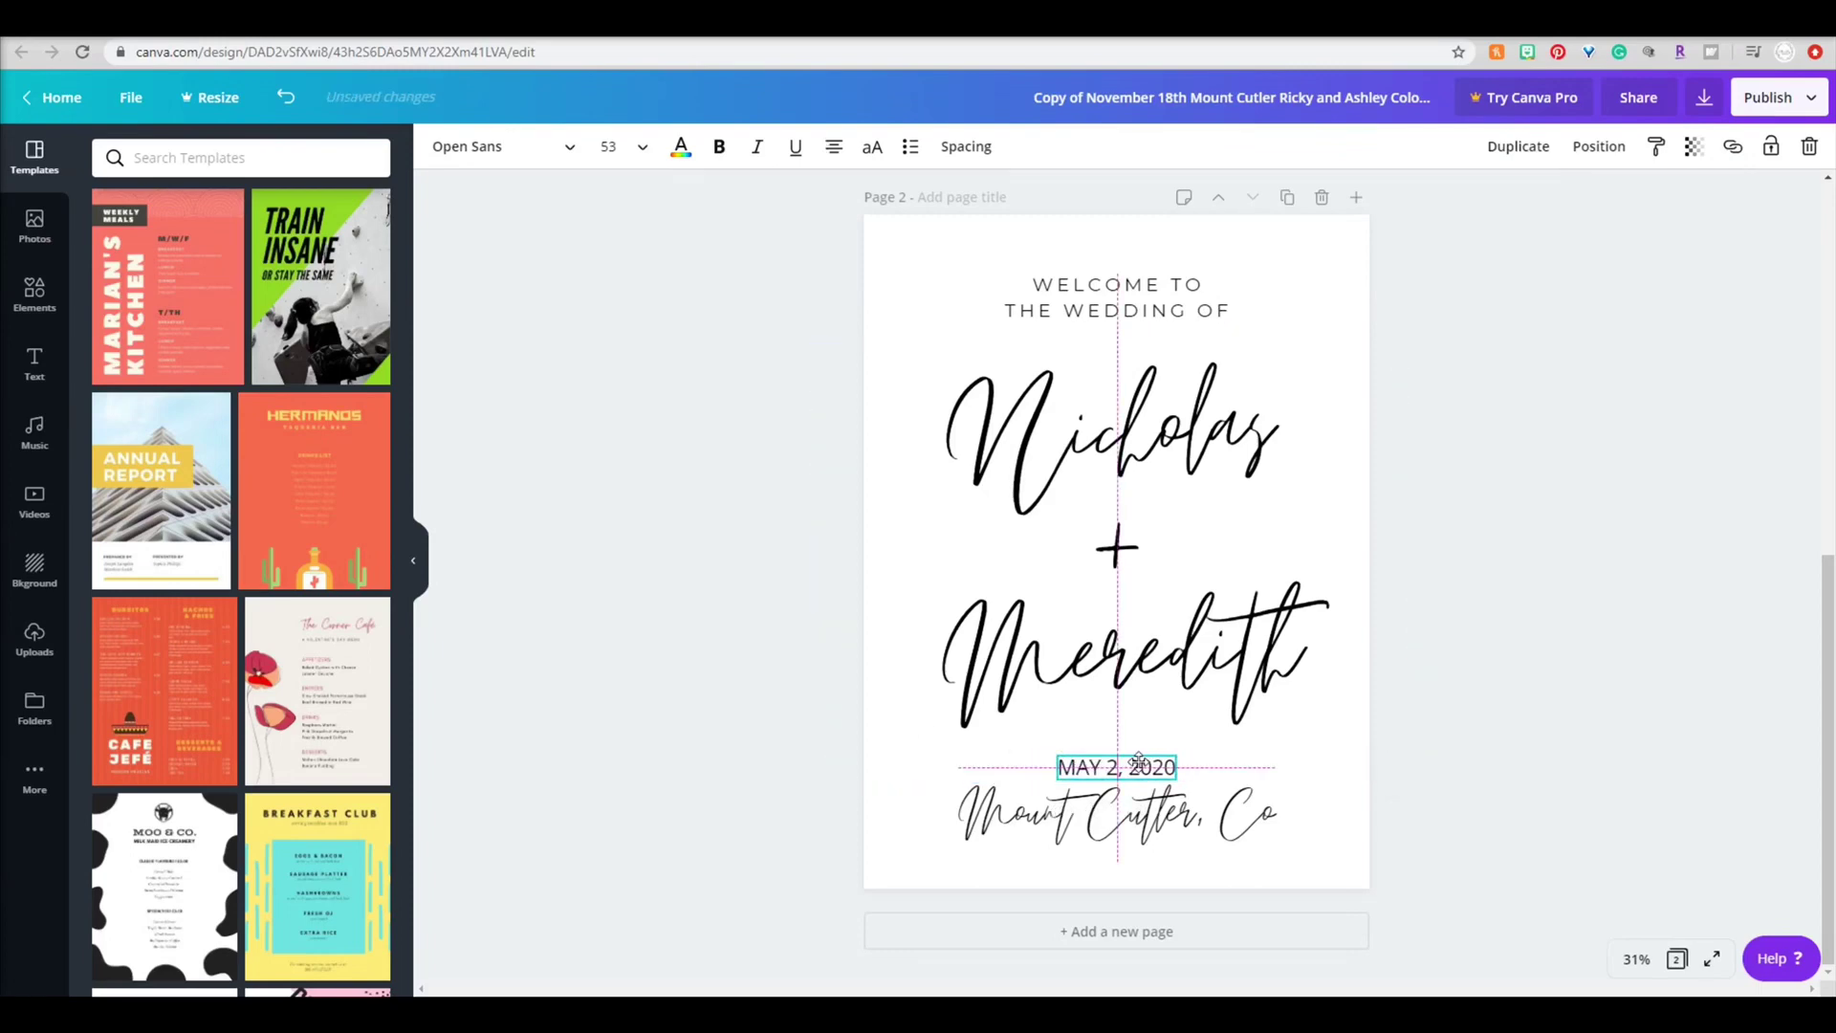
pyautogui.click(1573, 628)
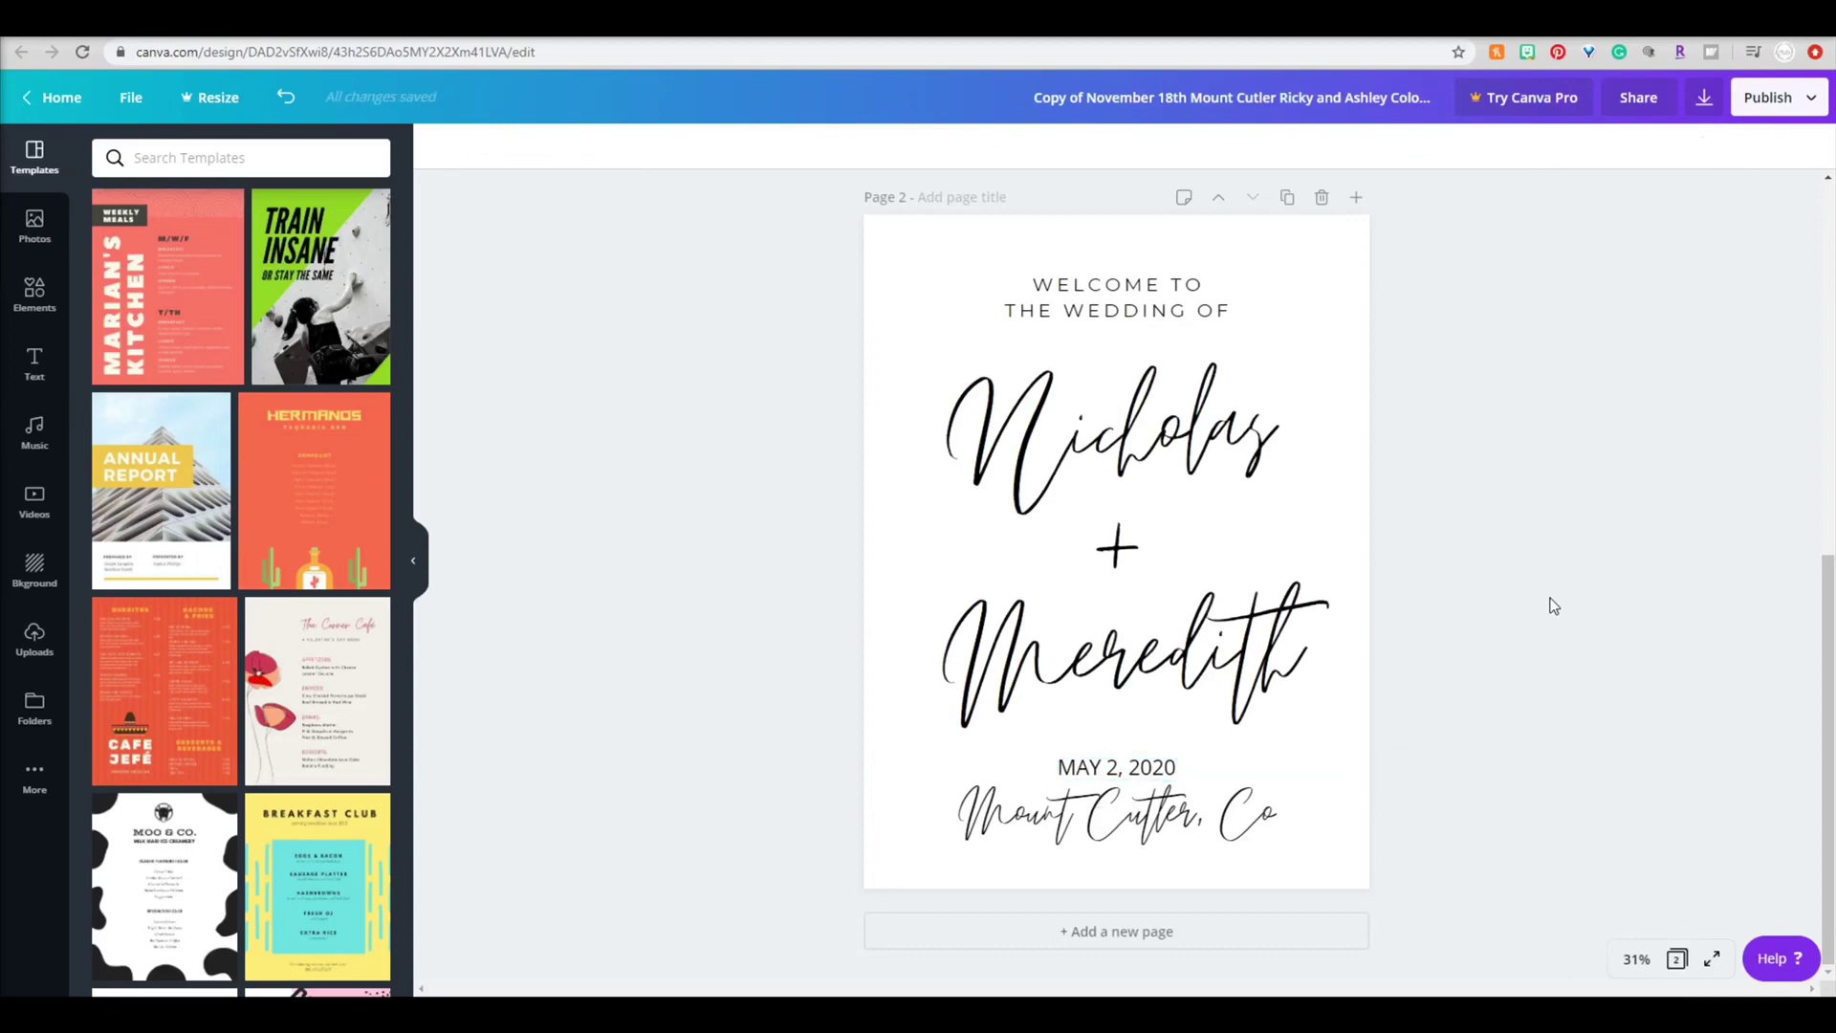
# Step: Bring the wedding-details notes back to the front
pyautogui.moveTo(870, 1013)
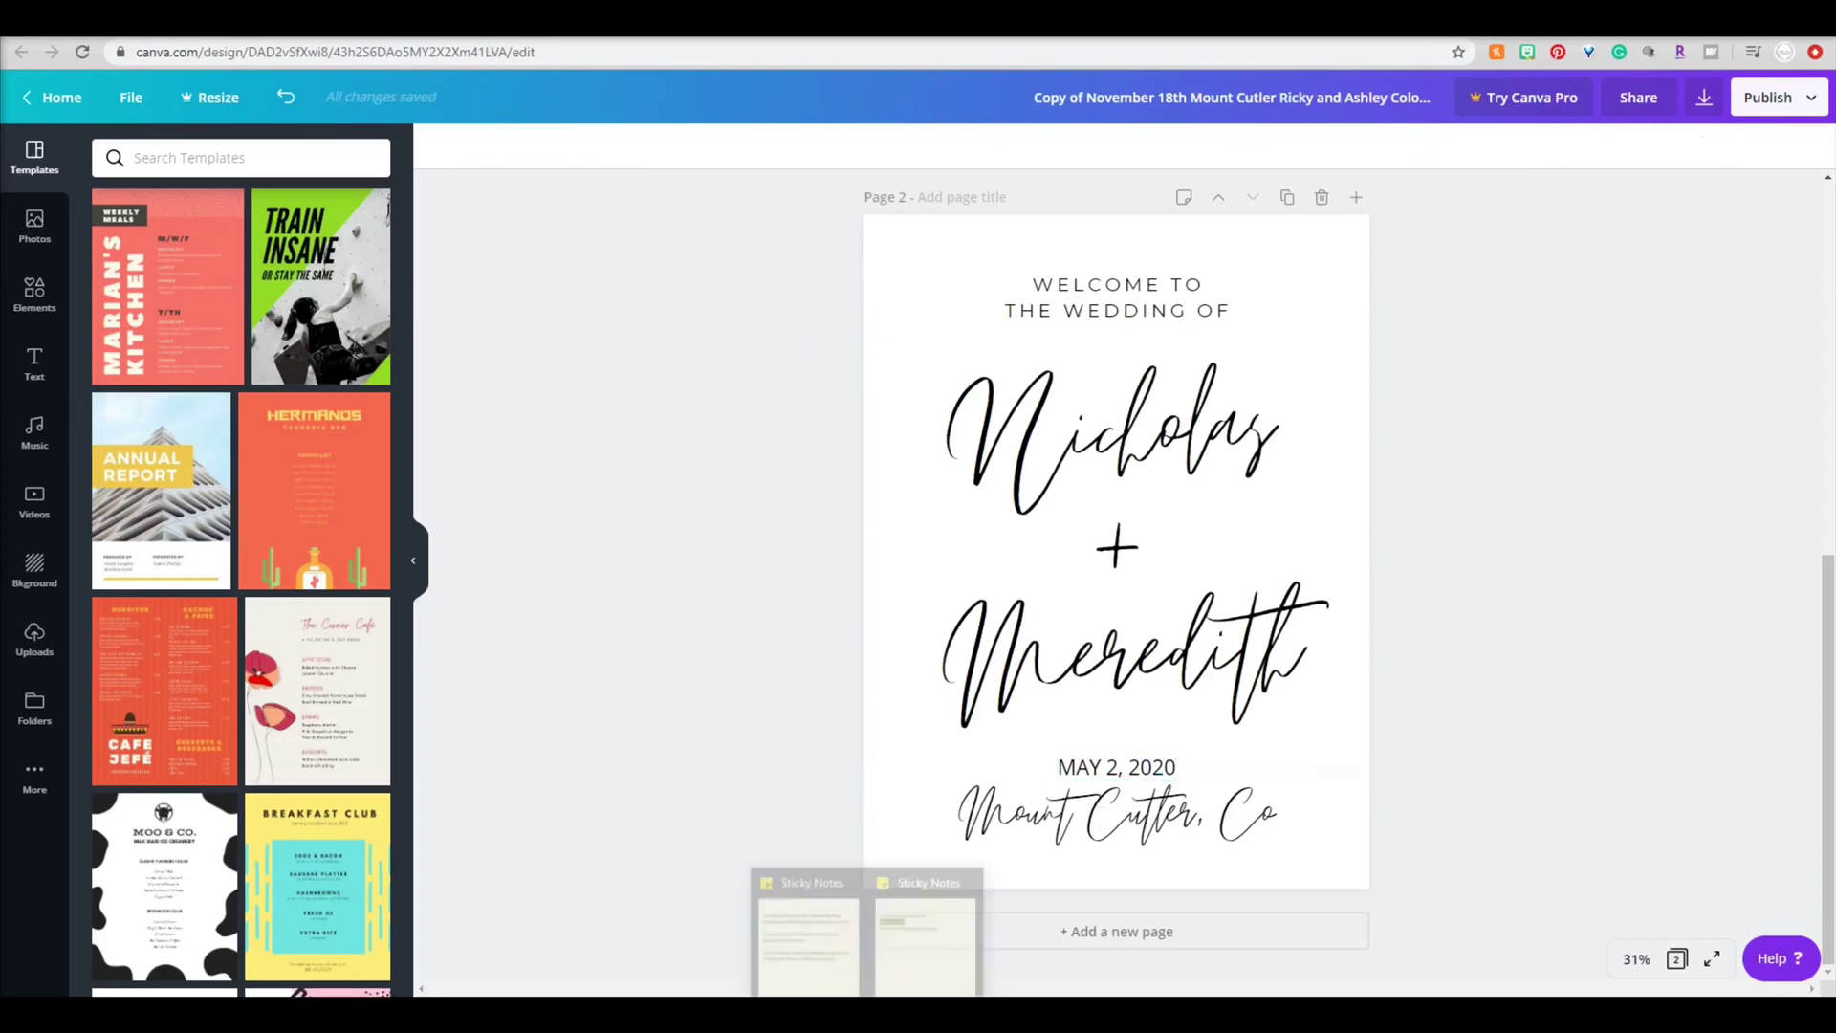
pyautogui.click(912, 966)
pyautogui.click(1610, 507)
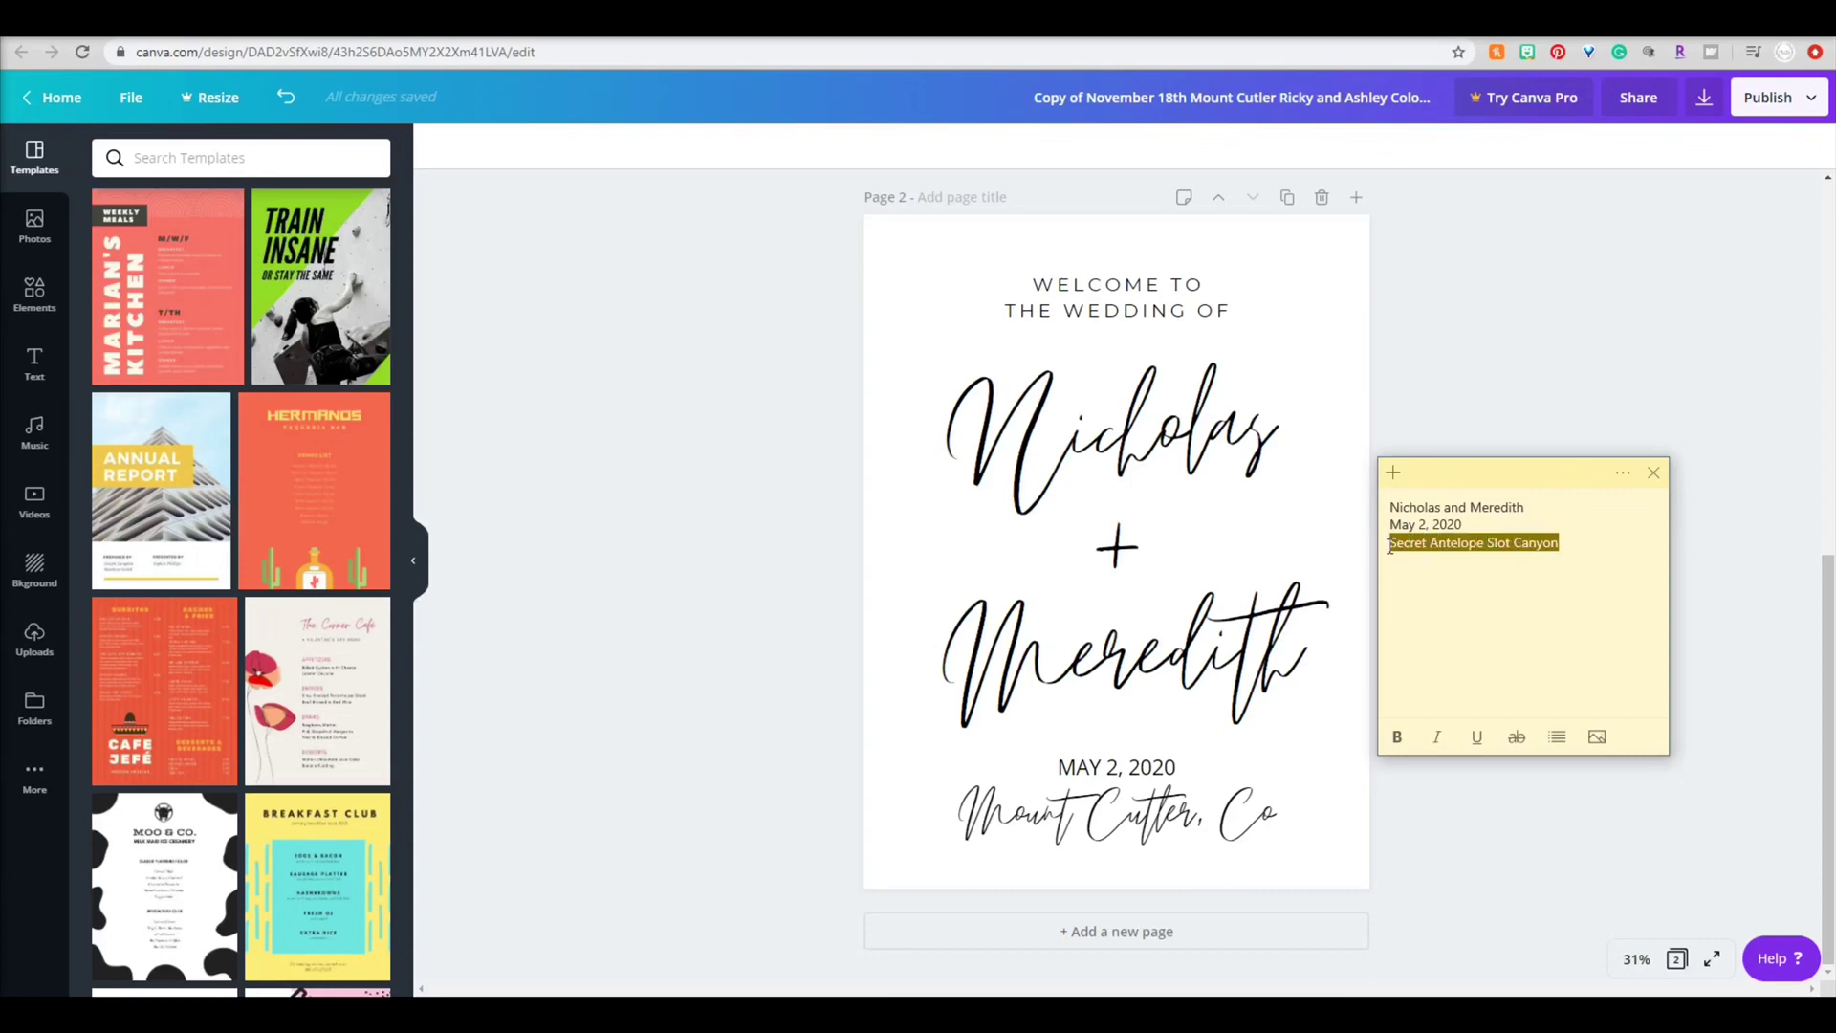
# Step: Paste 'Secret Antelope Slot Canyon' as the location, resize it to fit and centre it
pyautogui.click(1680, 422)
pyautogui.doubleClick(1116, 815)
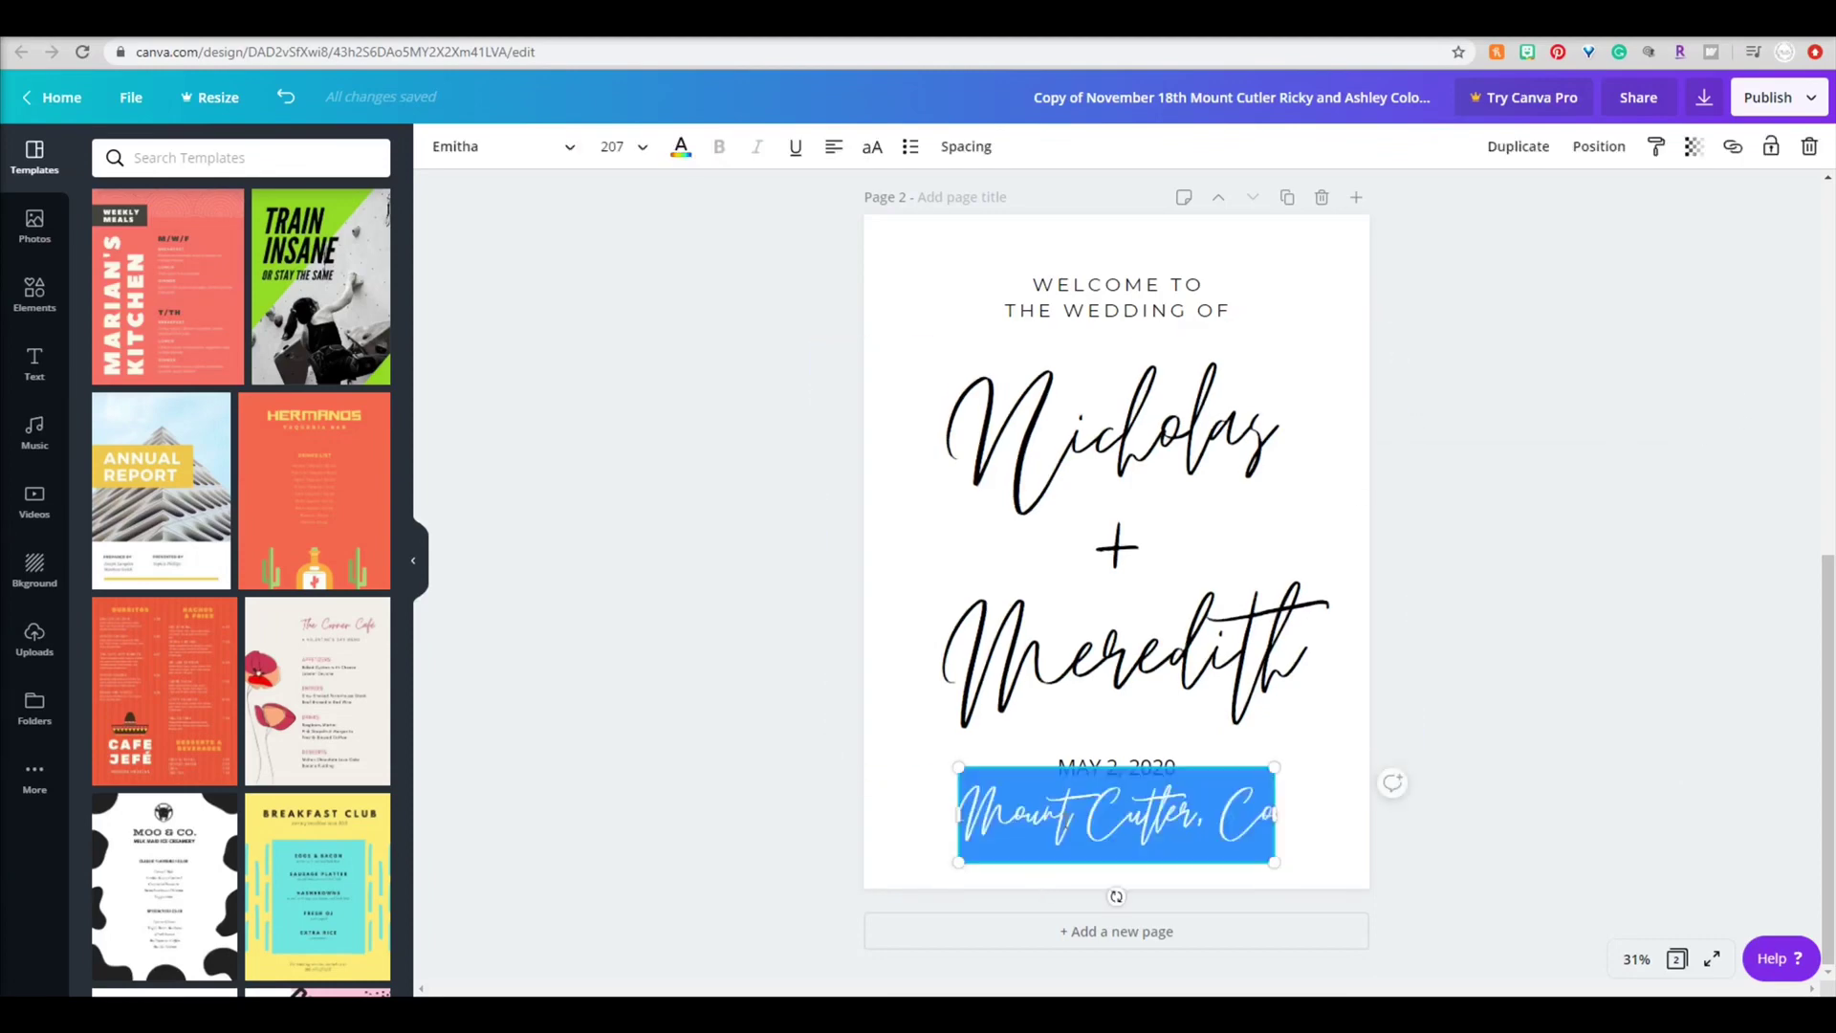
pyautogui.hotkey('ctrl', 'v')
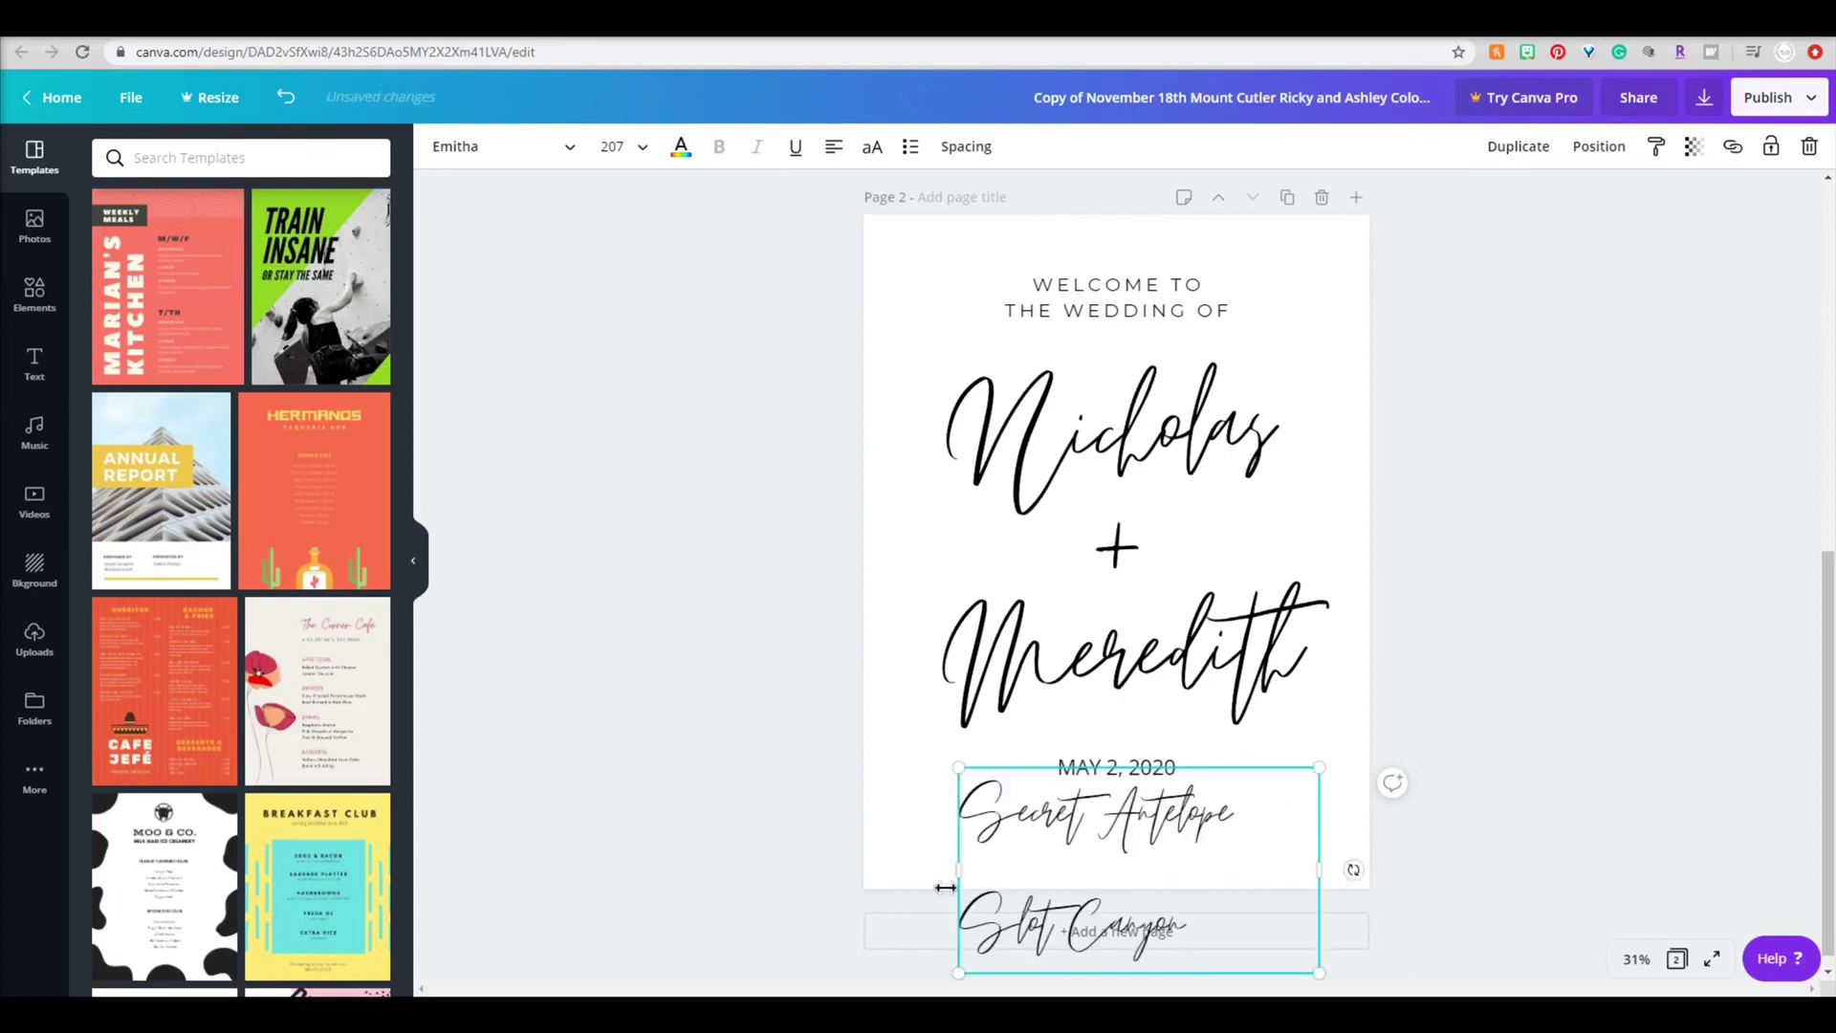
pyautogui.moveTo(959, 872); pyautogui.dragTo(792, 858)
pyautogui.moveTo(792, 768); pyautogui.dragTo(896, 787)
pyautogui.moveTo(1073, 821); pyautogui.dragTo(1161, 773)
pyautogui.click(1143, 793)
pyautogui.click(1408, 754)
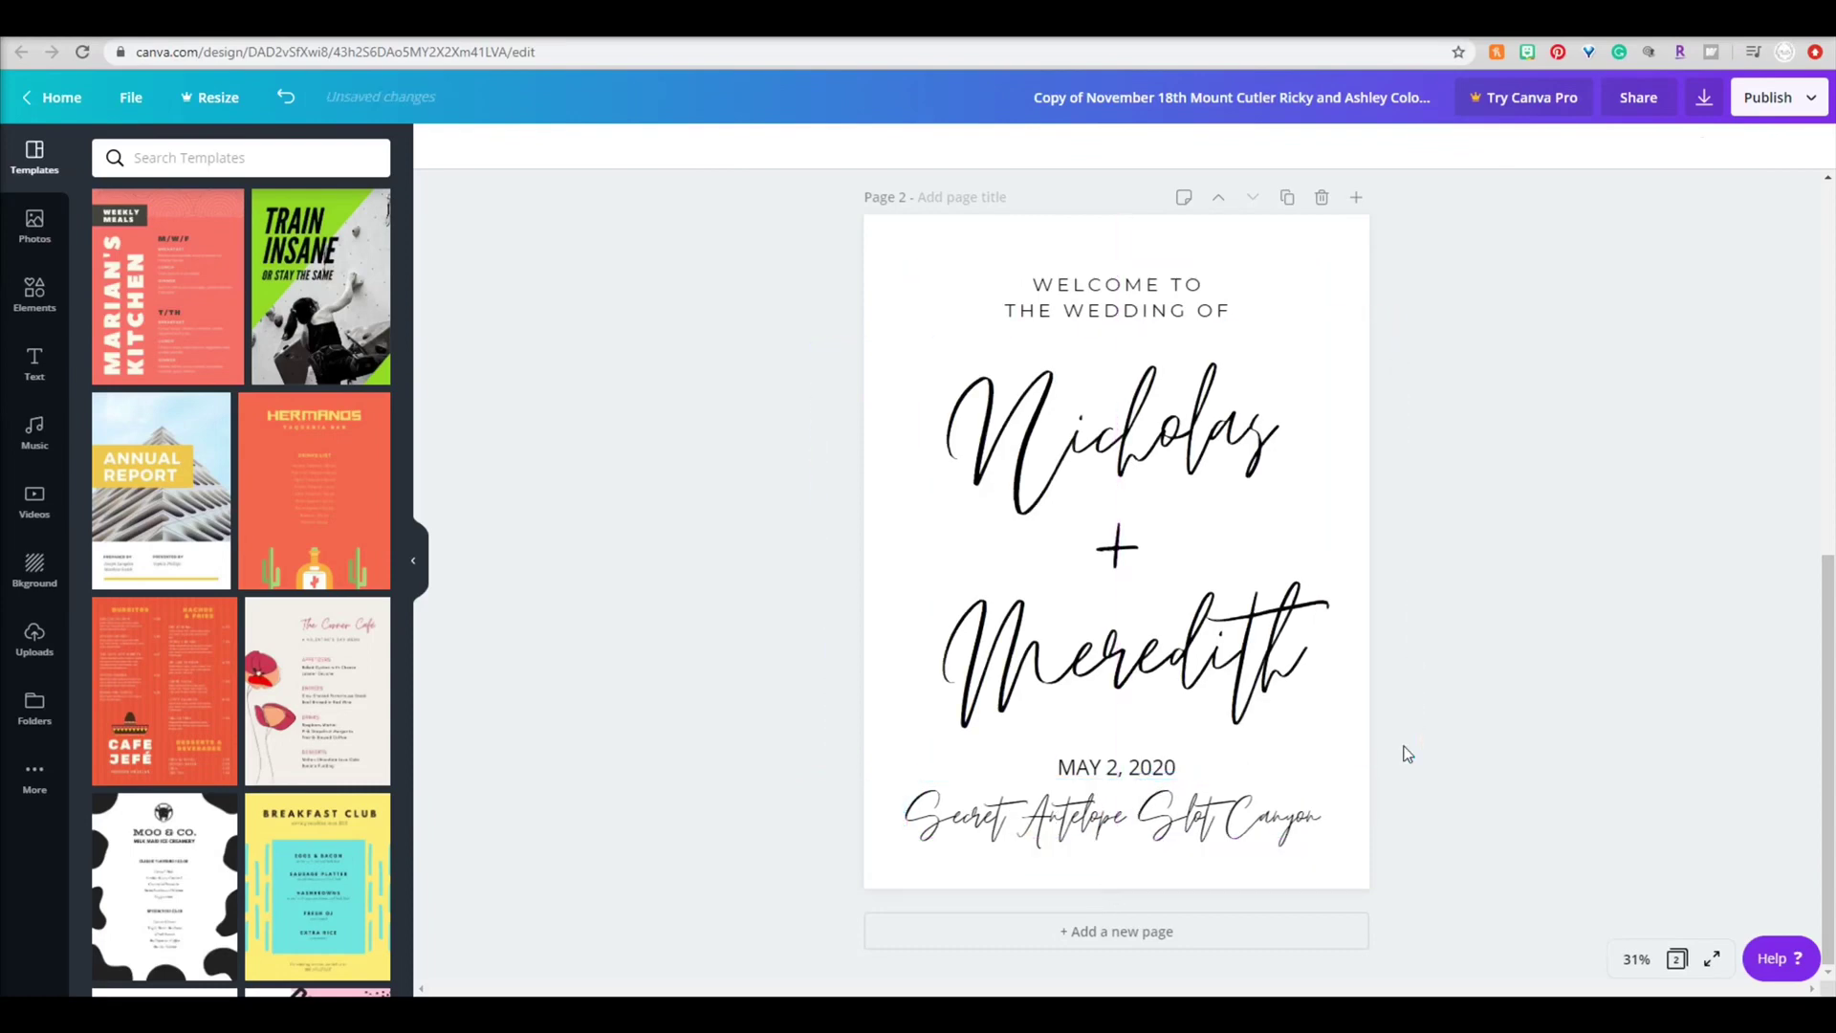
pyautogui.click(1307, 786)
pyautogui.moveTo(1110, 811); pyautogui.dragTo(1105, 820)
pyautogui.click(1534, 673)
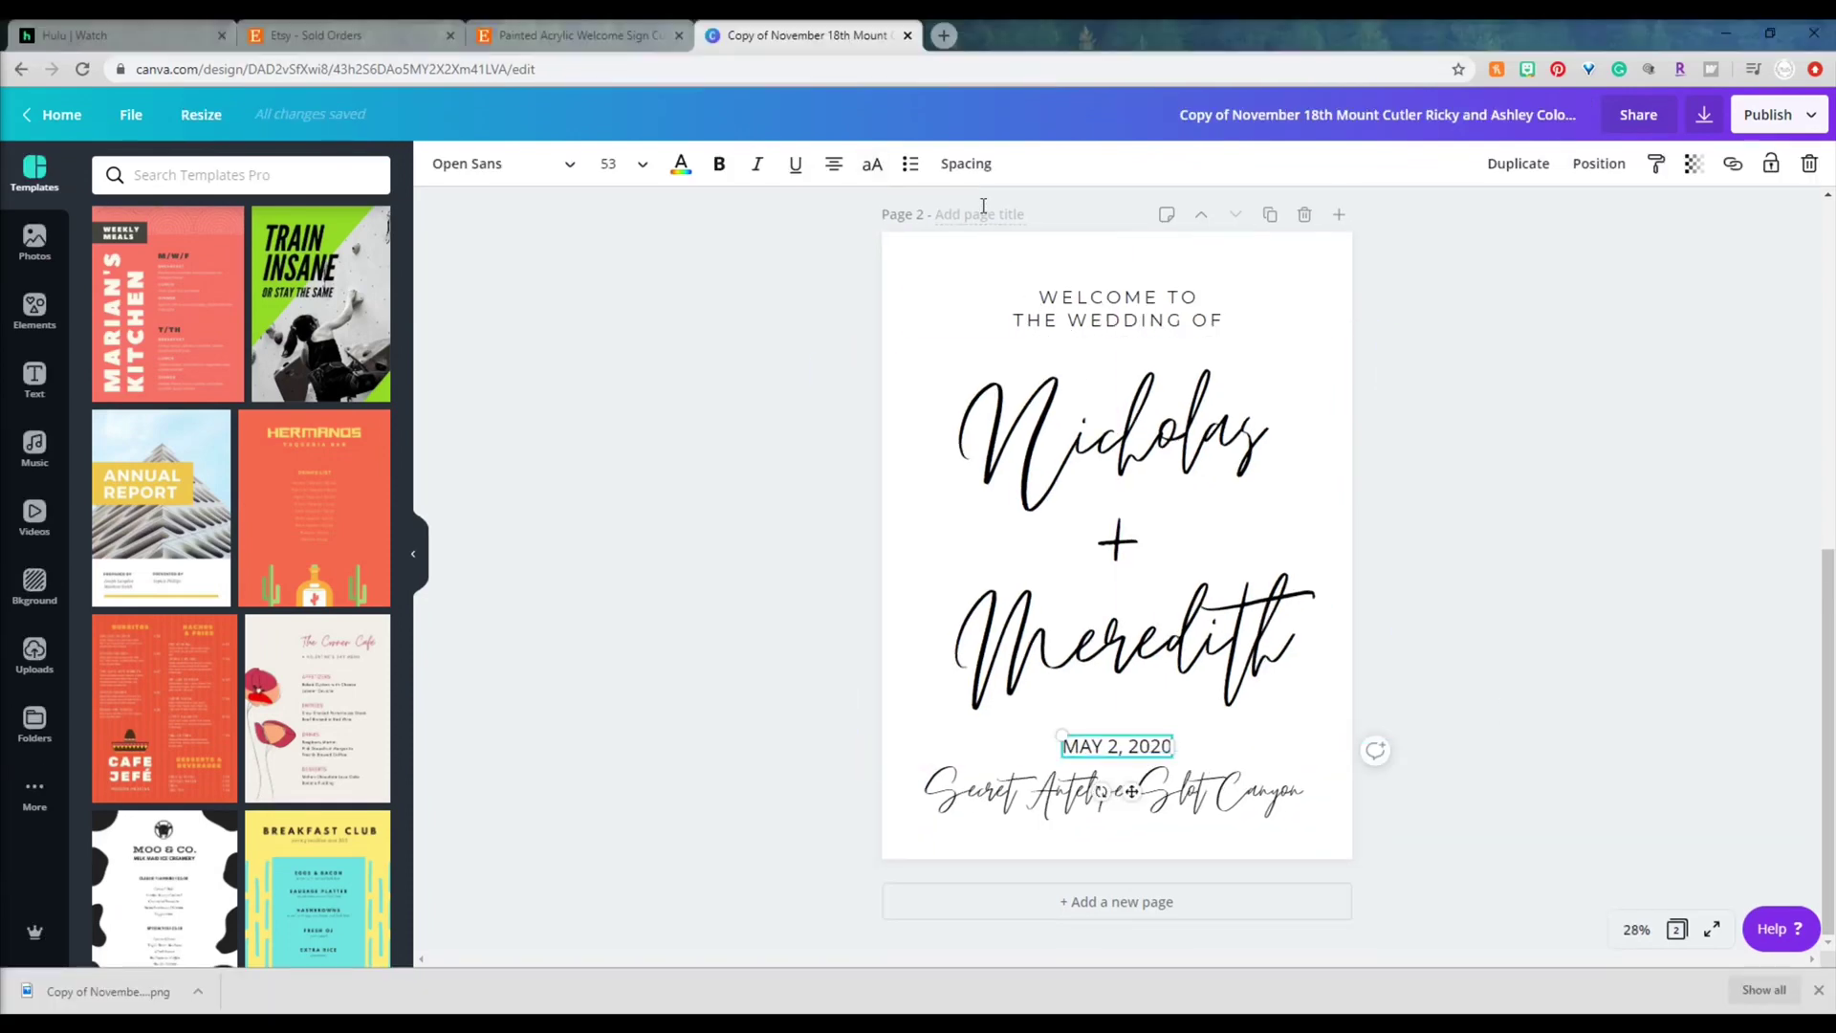
# Step: Widen the letter spacing of the date line
pyautogui.click(966, 163)
pyautogui.moveTo(1054, 221); pyautogui.dragTo(1096, 224)
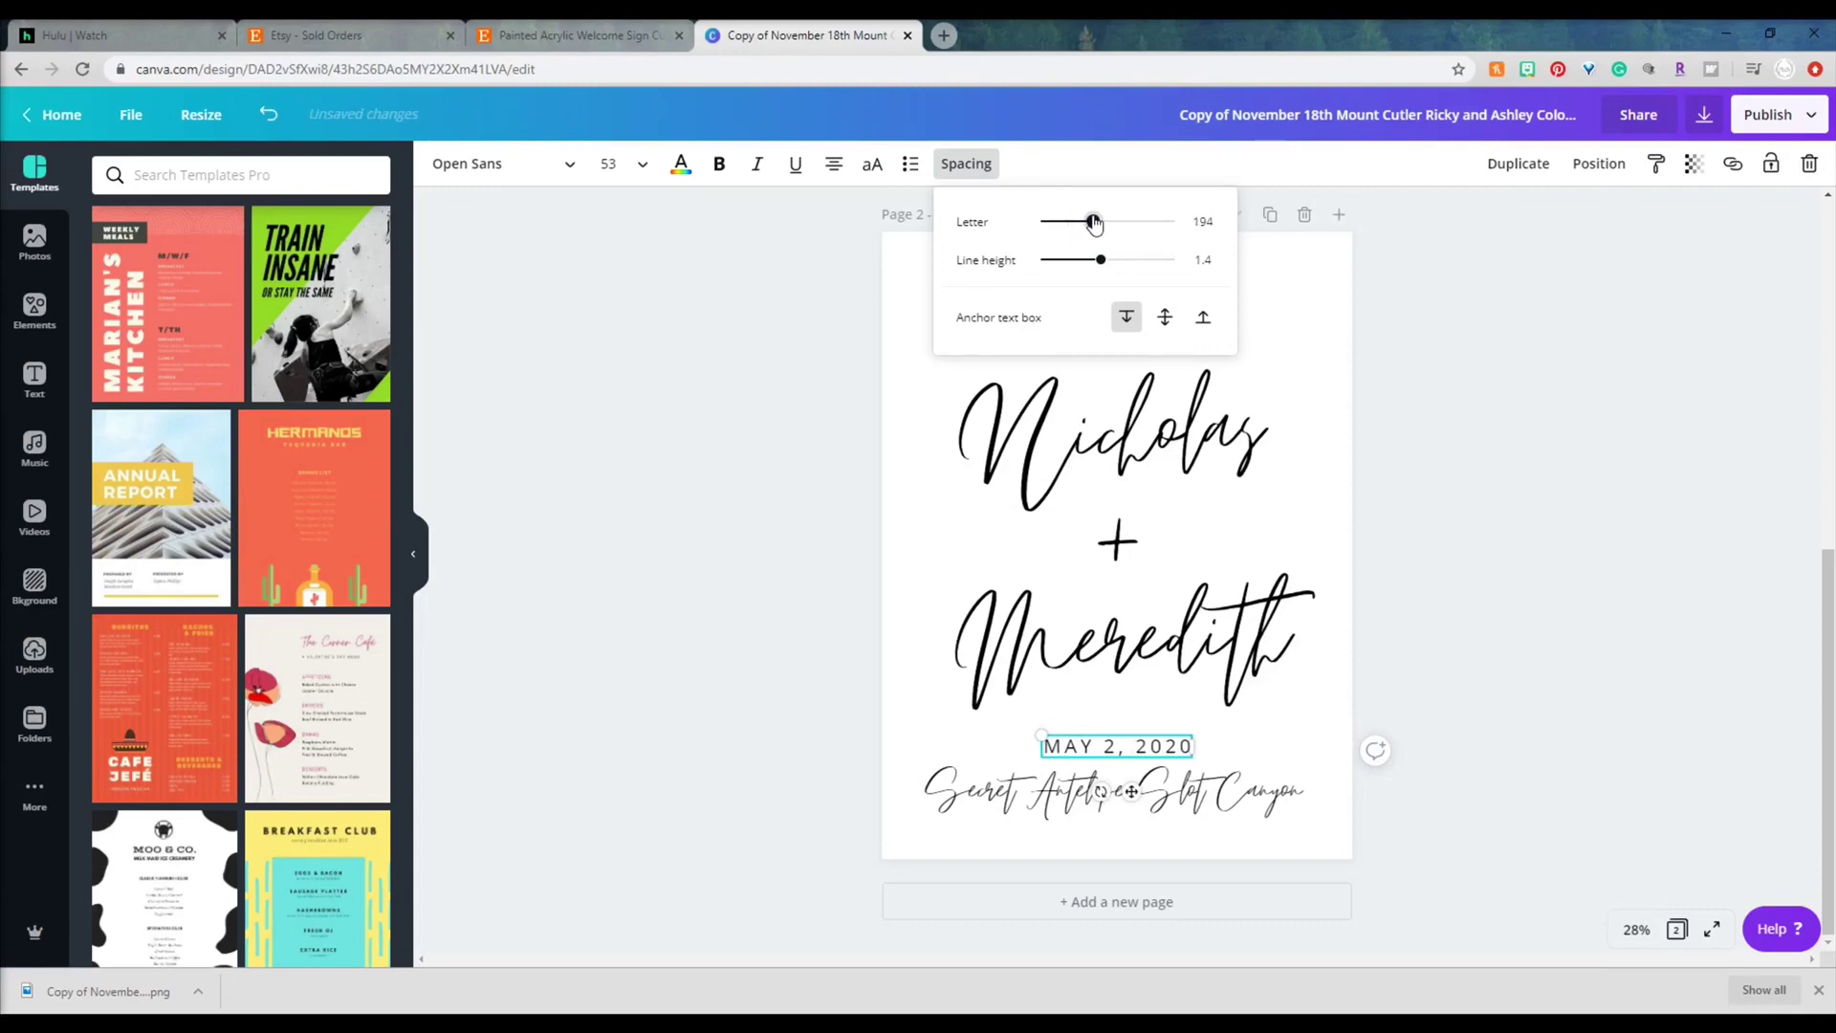
pyautogui.click(1569, 615)
pyautogui.click(1574, 615)
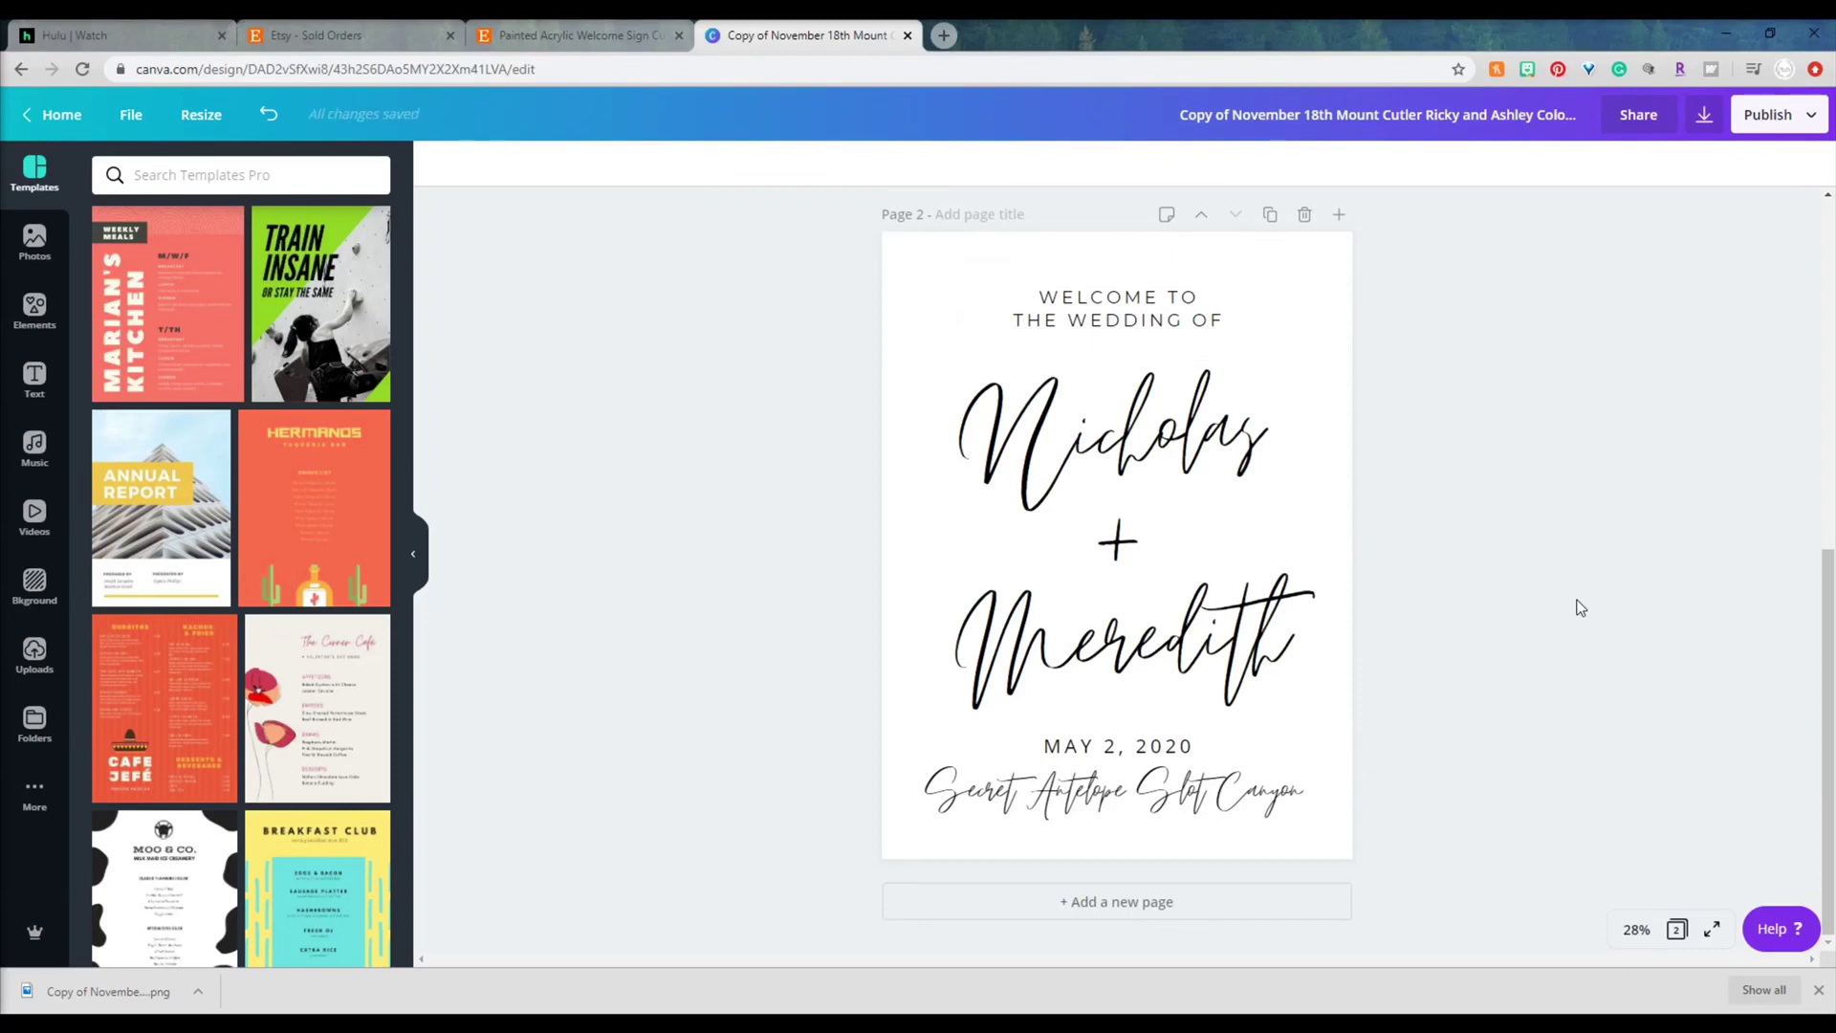
# Step: Download only page 2 as a transparent-background PNG
pyautogui.click(1704, 116)
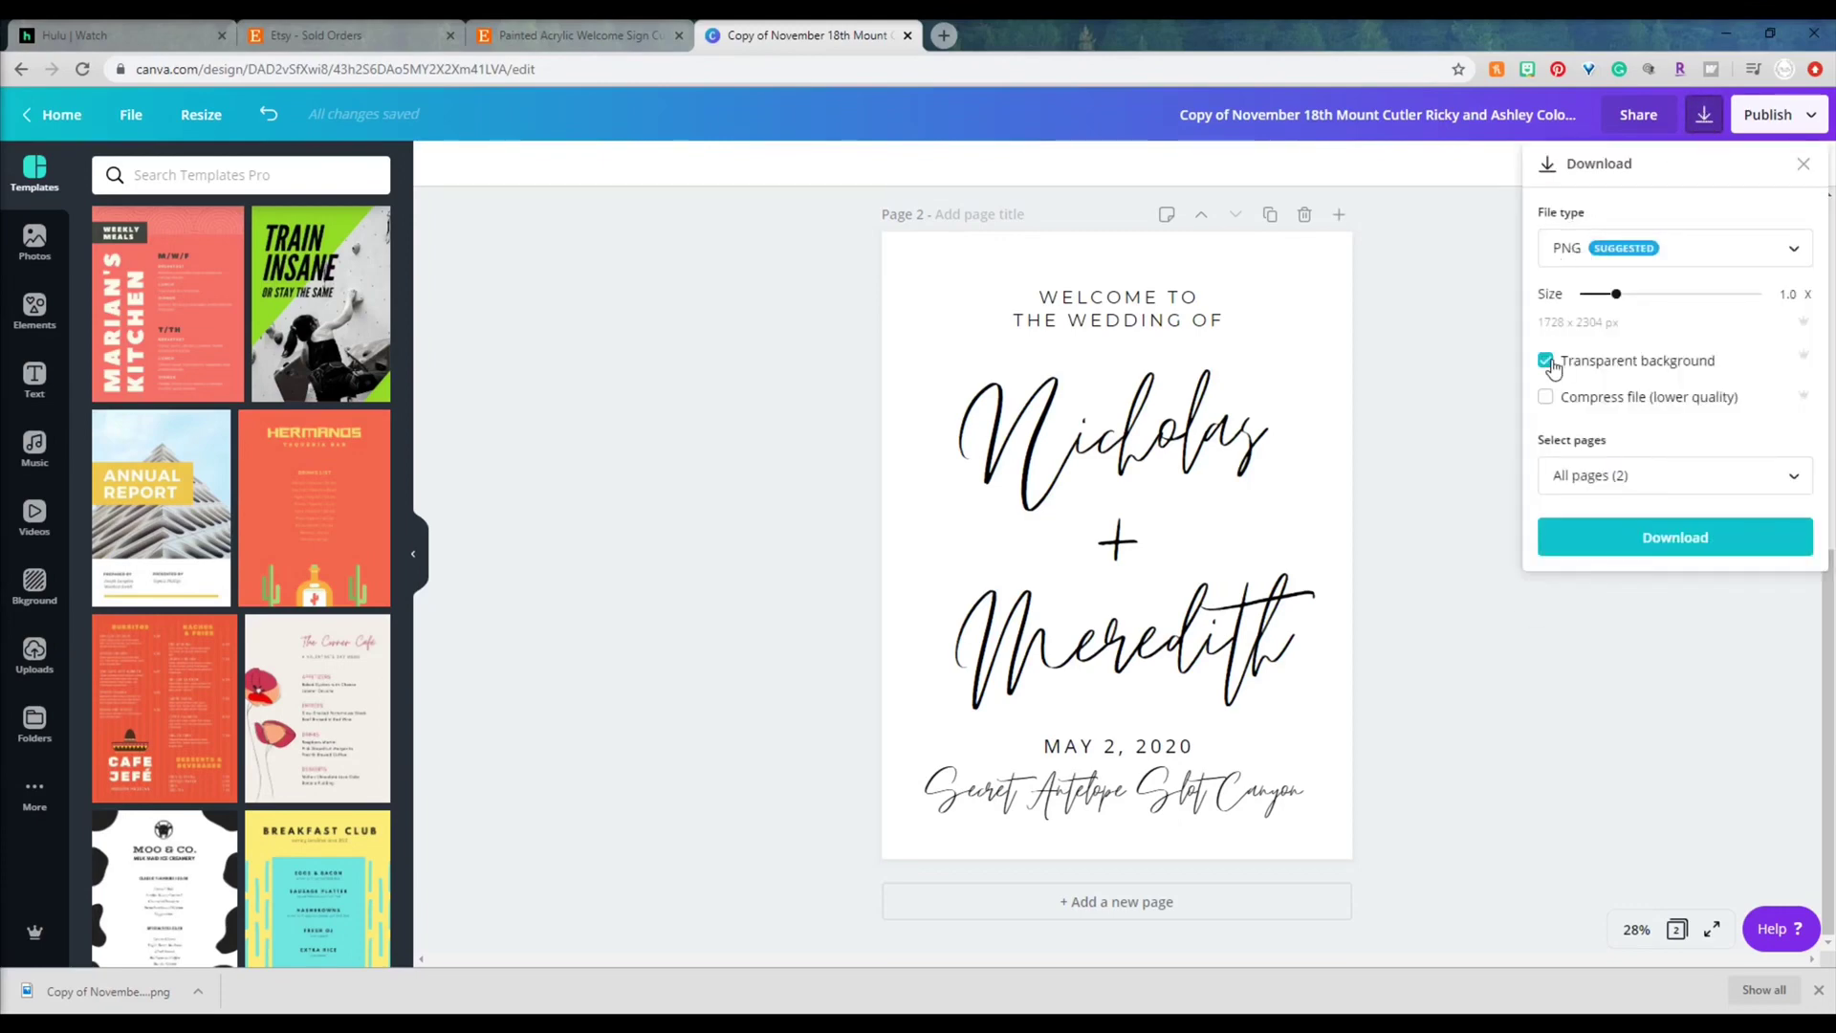
pyautogui.click(1626, 489)
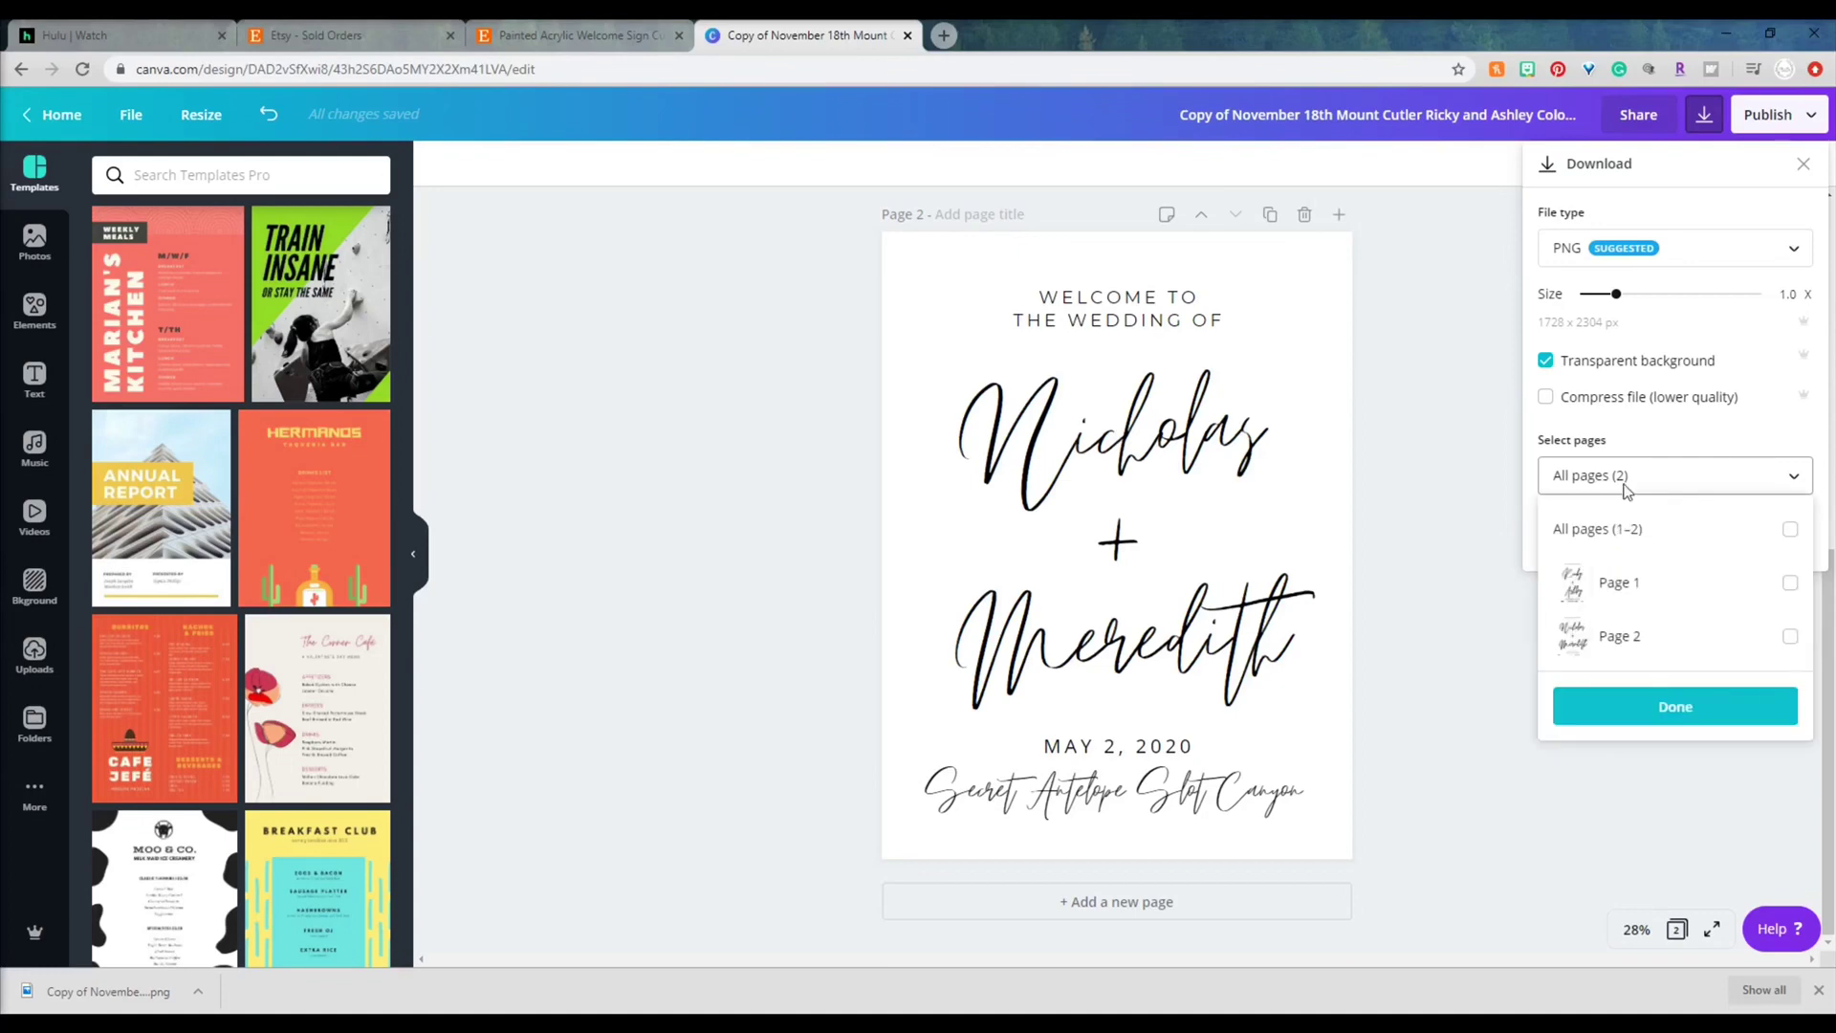
pyautogui.click(1788, 636)
pyautogui.click(1664, 703)
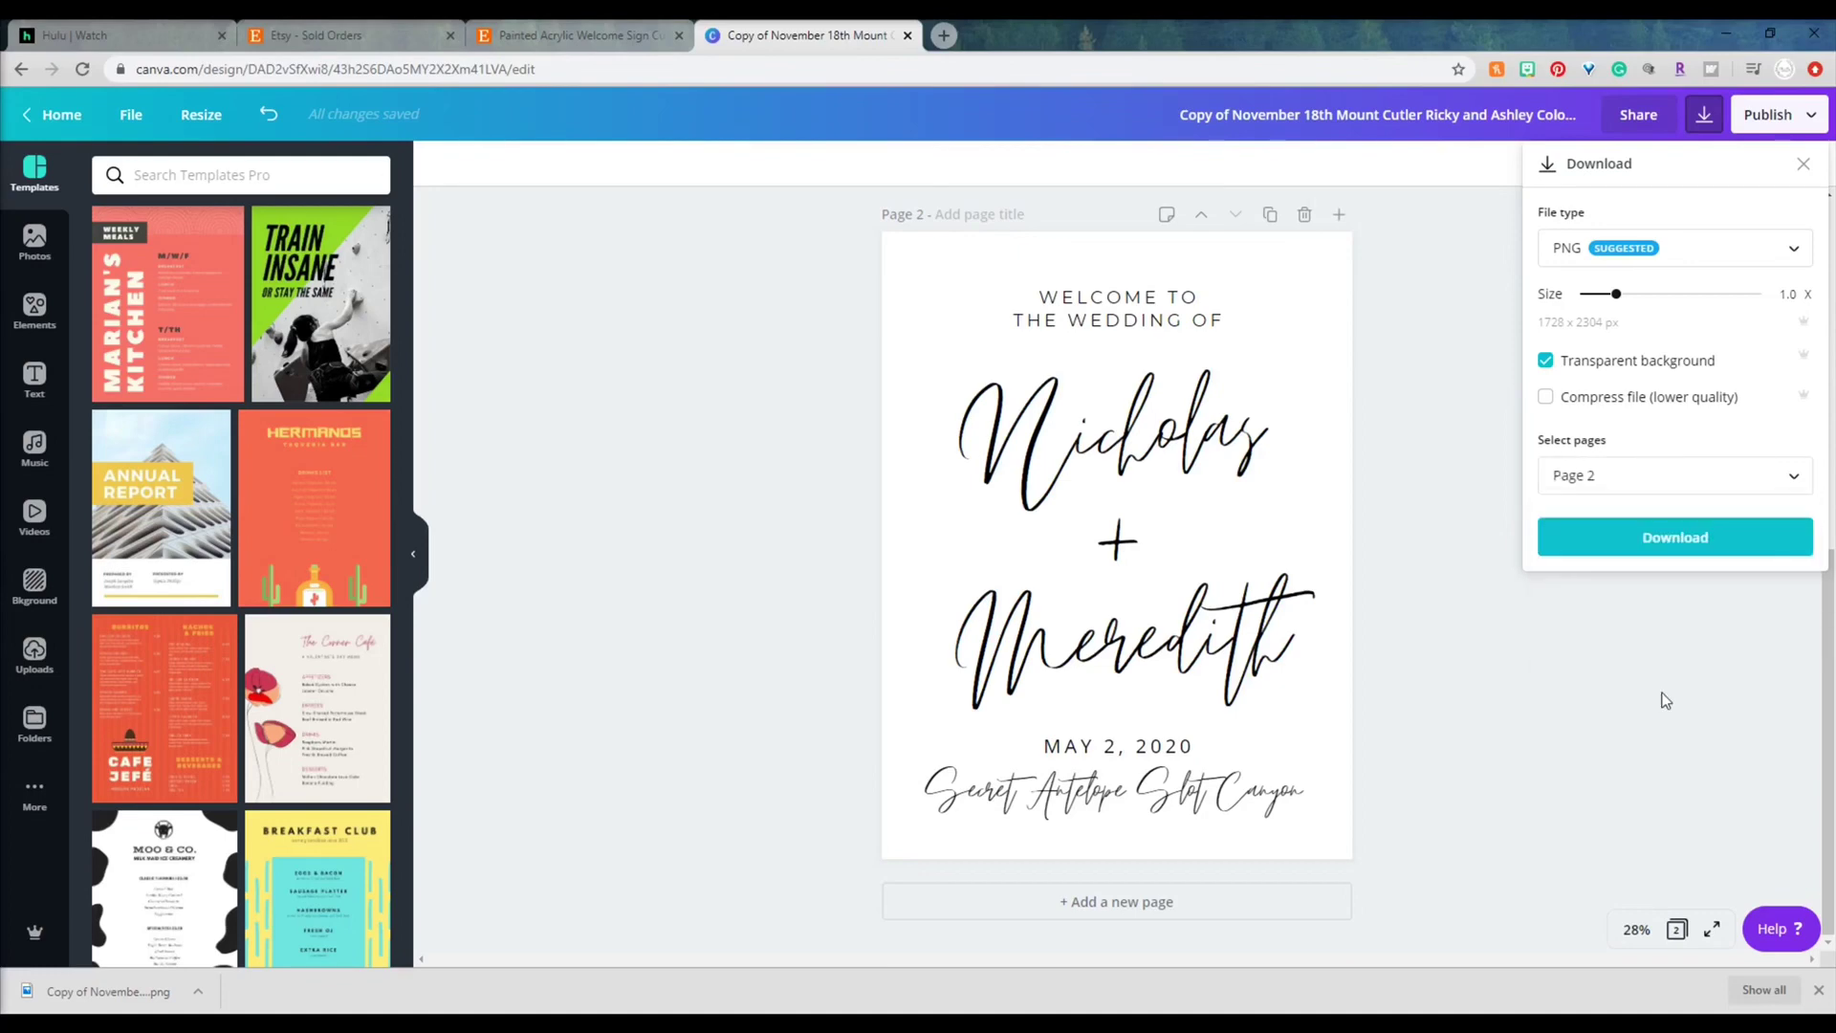
pyautogui.click(1657, 545)
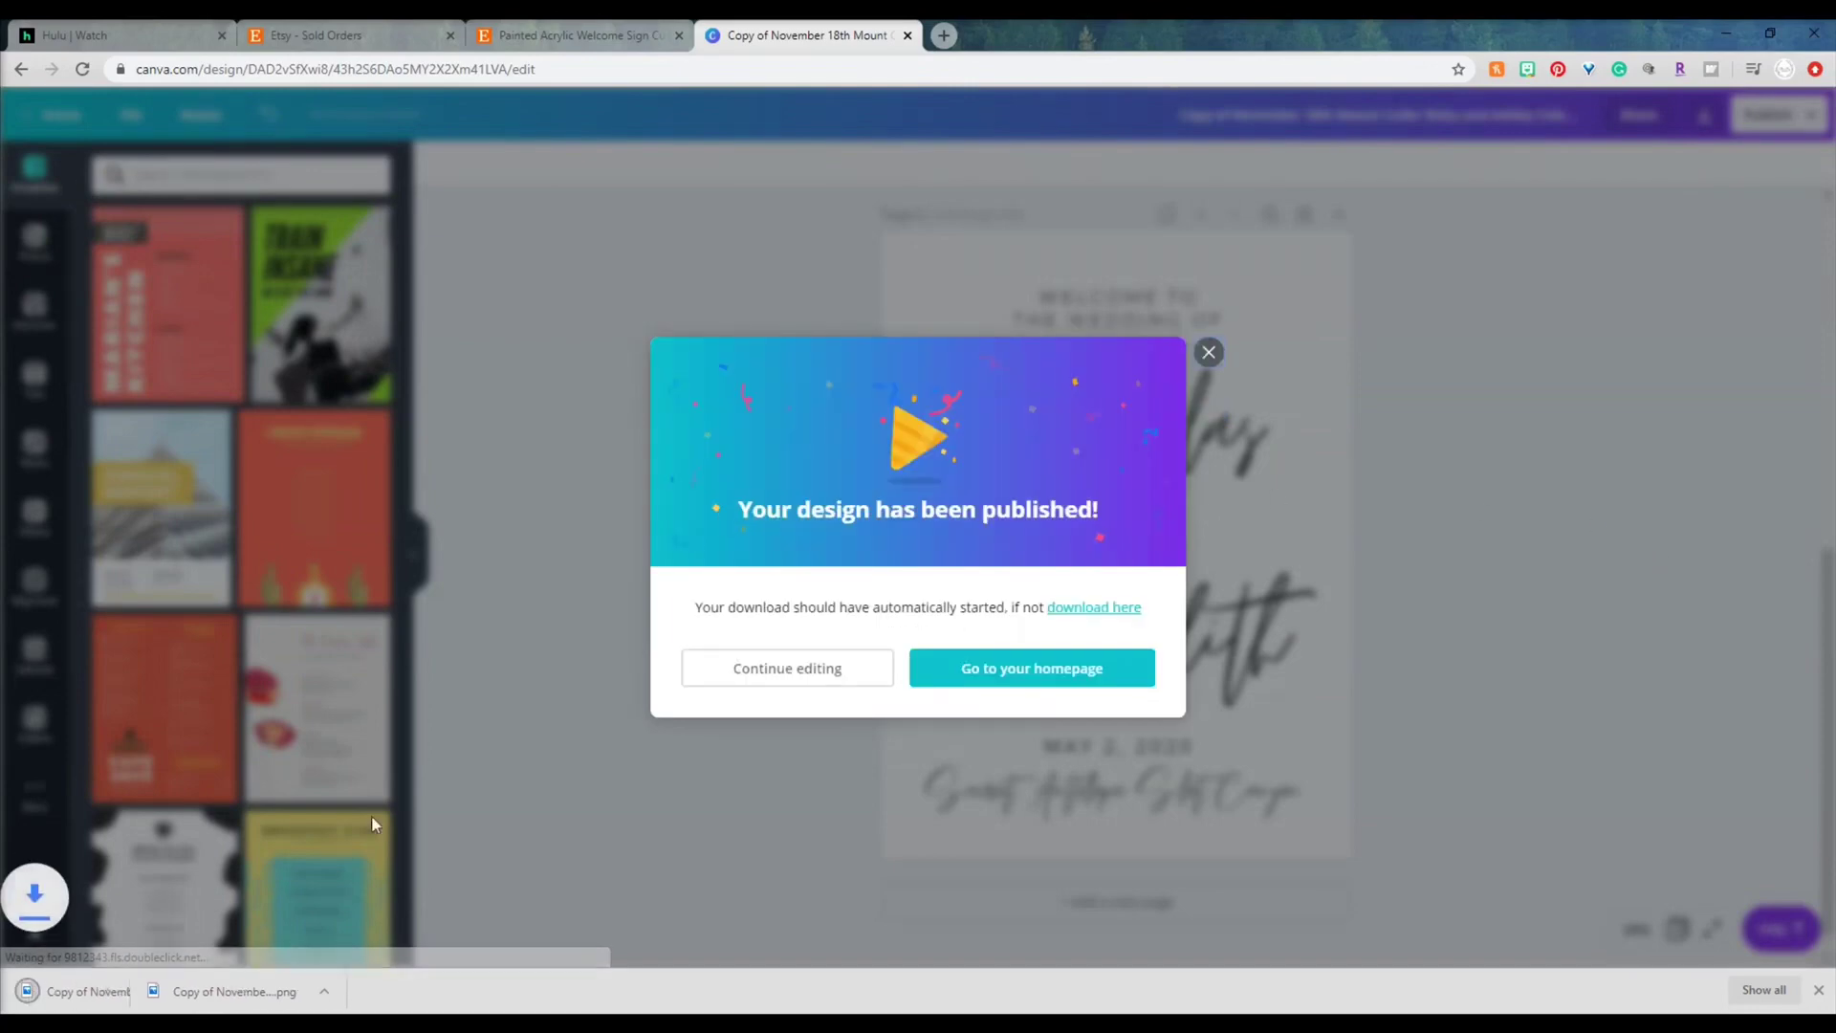
pyautogui.rightClick(186, 991)
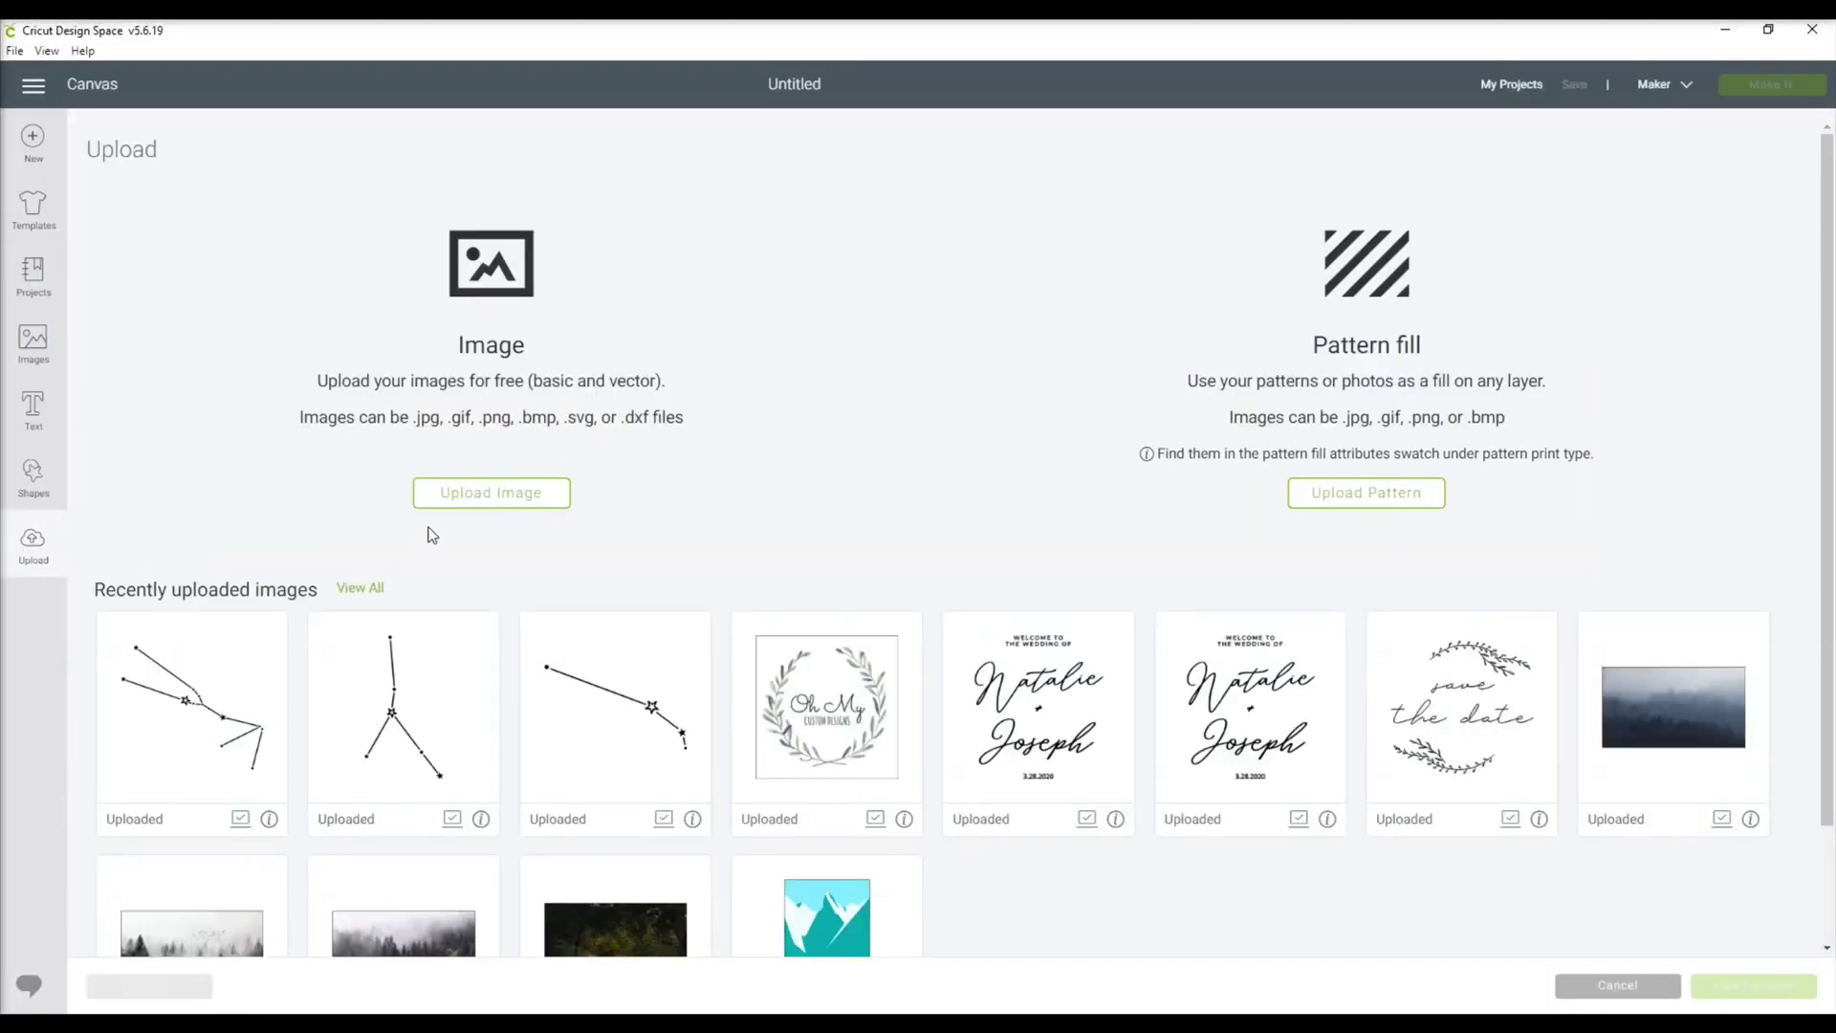
# Step: Upload the welcome-sign PNG as a Simple image and review the select-and-erase preview
pyautogui.click(501, 495)
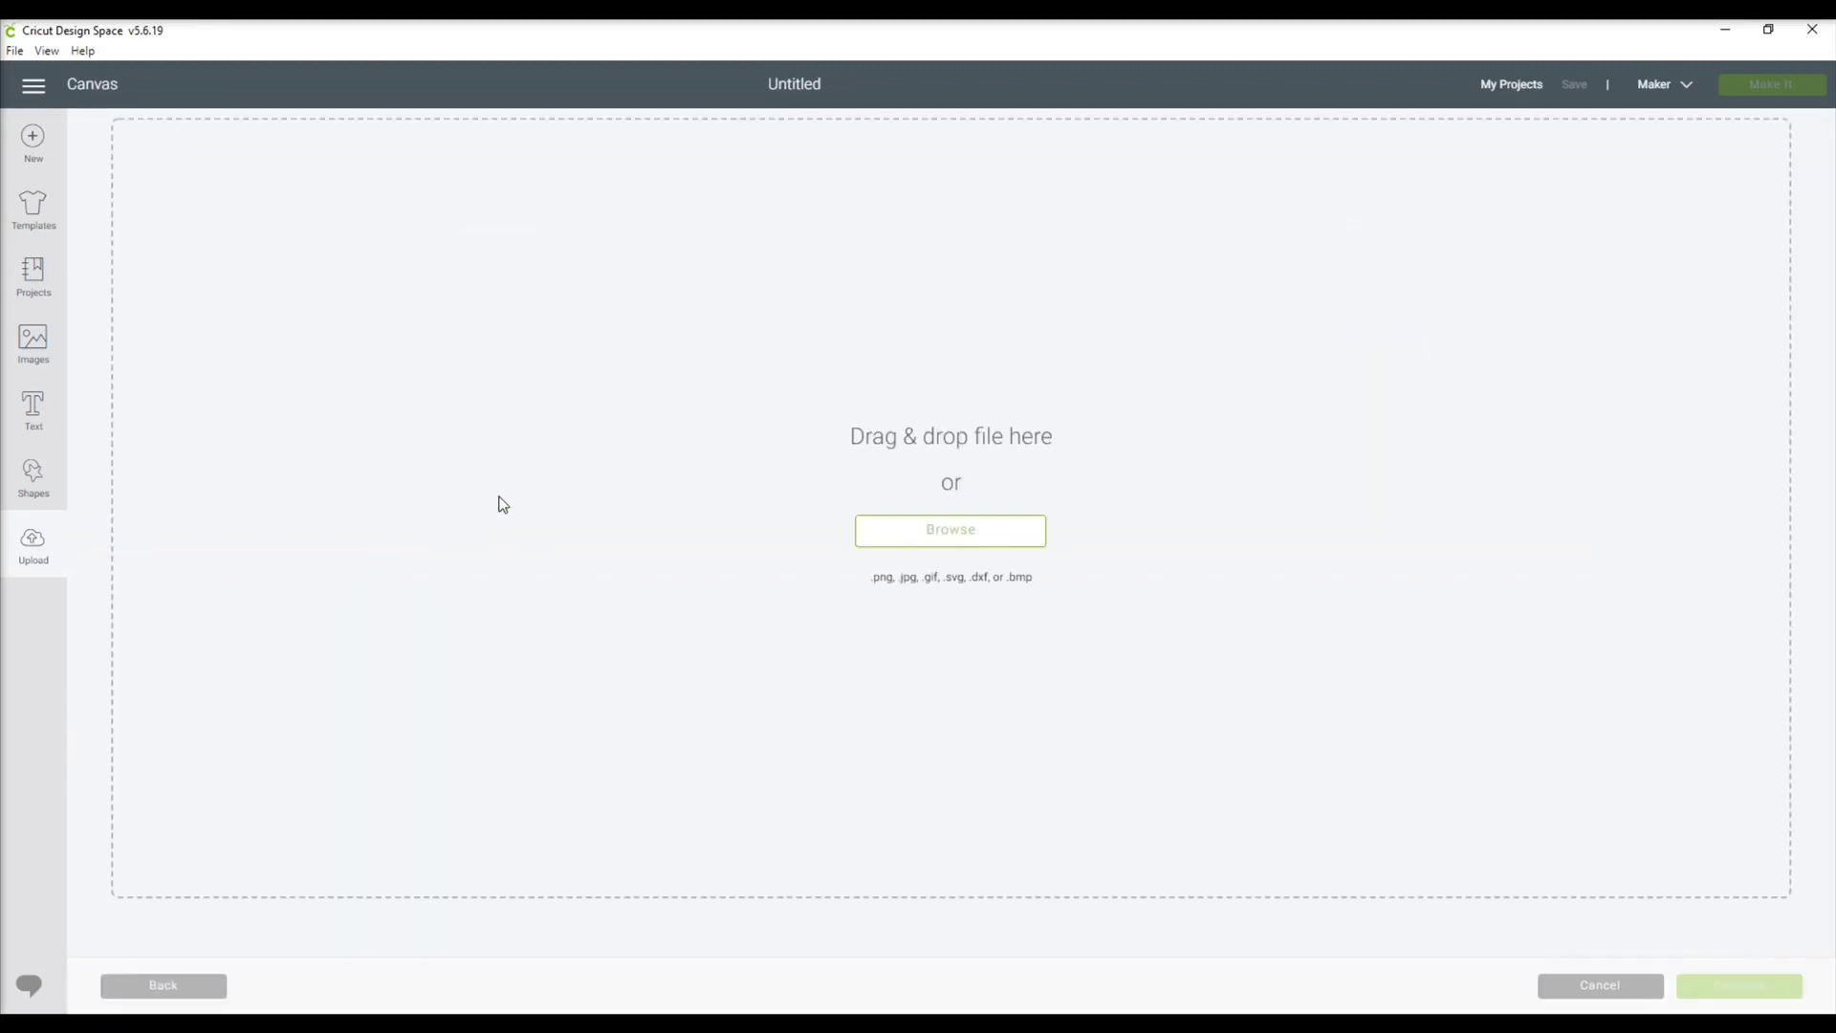
pyautogui.click(952, 547)
pyautogui.click(314, 311)
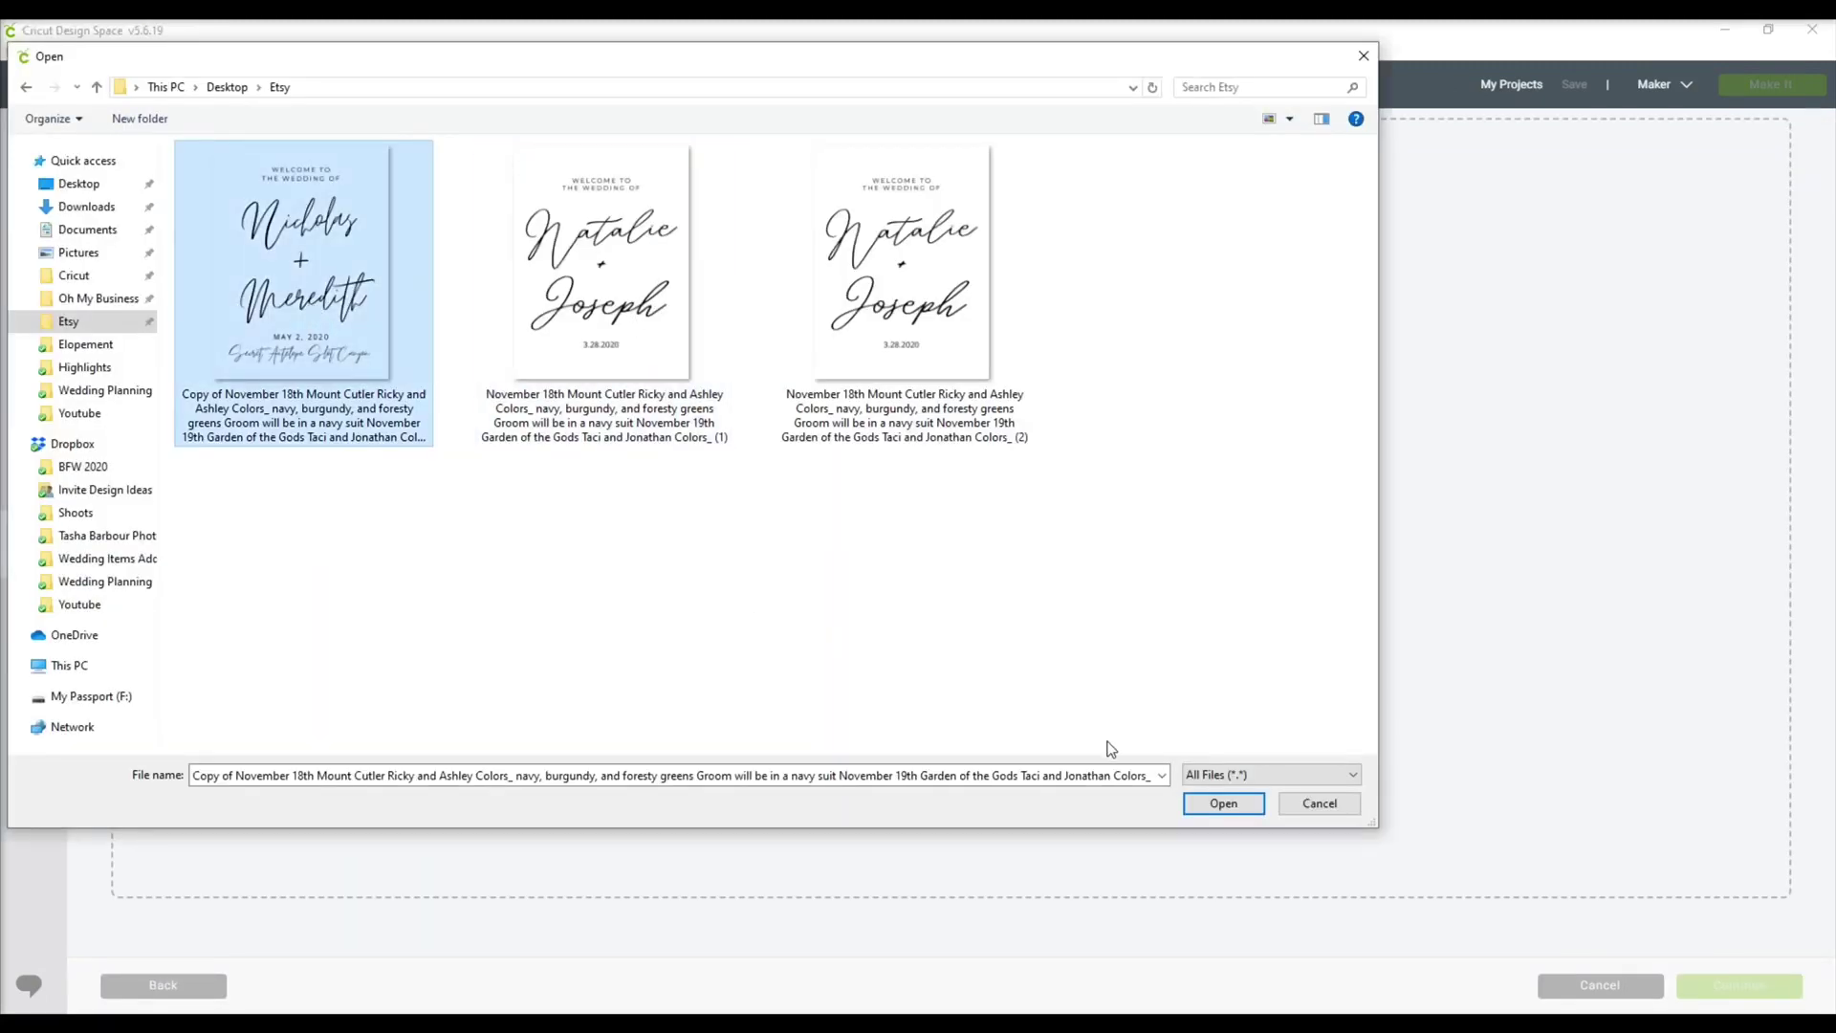
pyautogui.click(1223, 803)
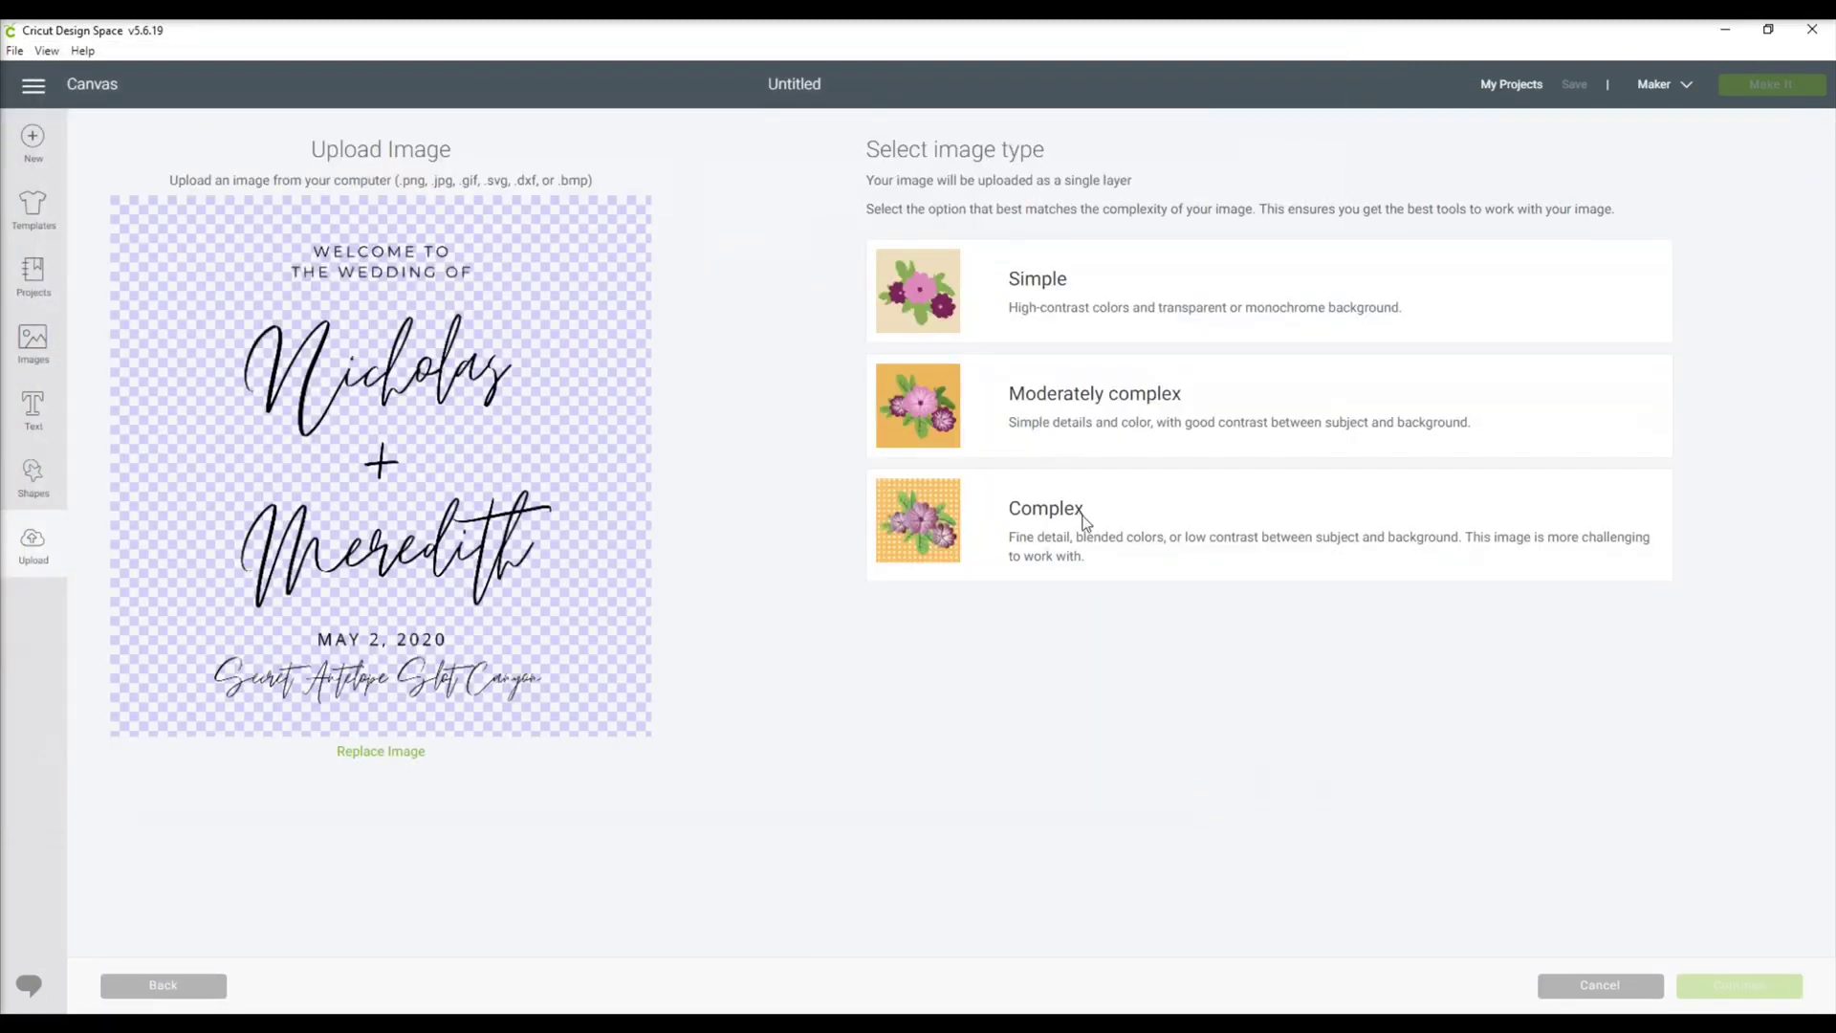
pyautogui.click(1086, 258)
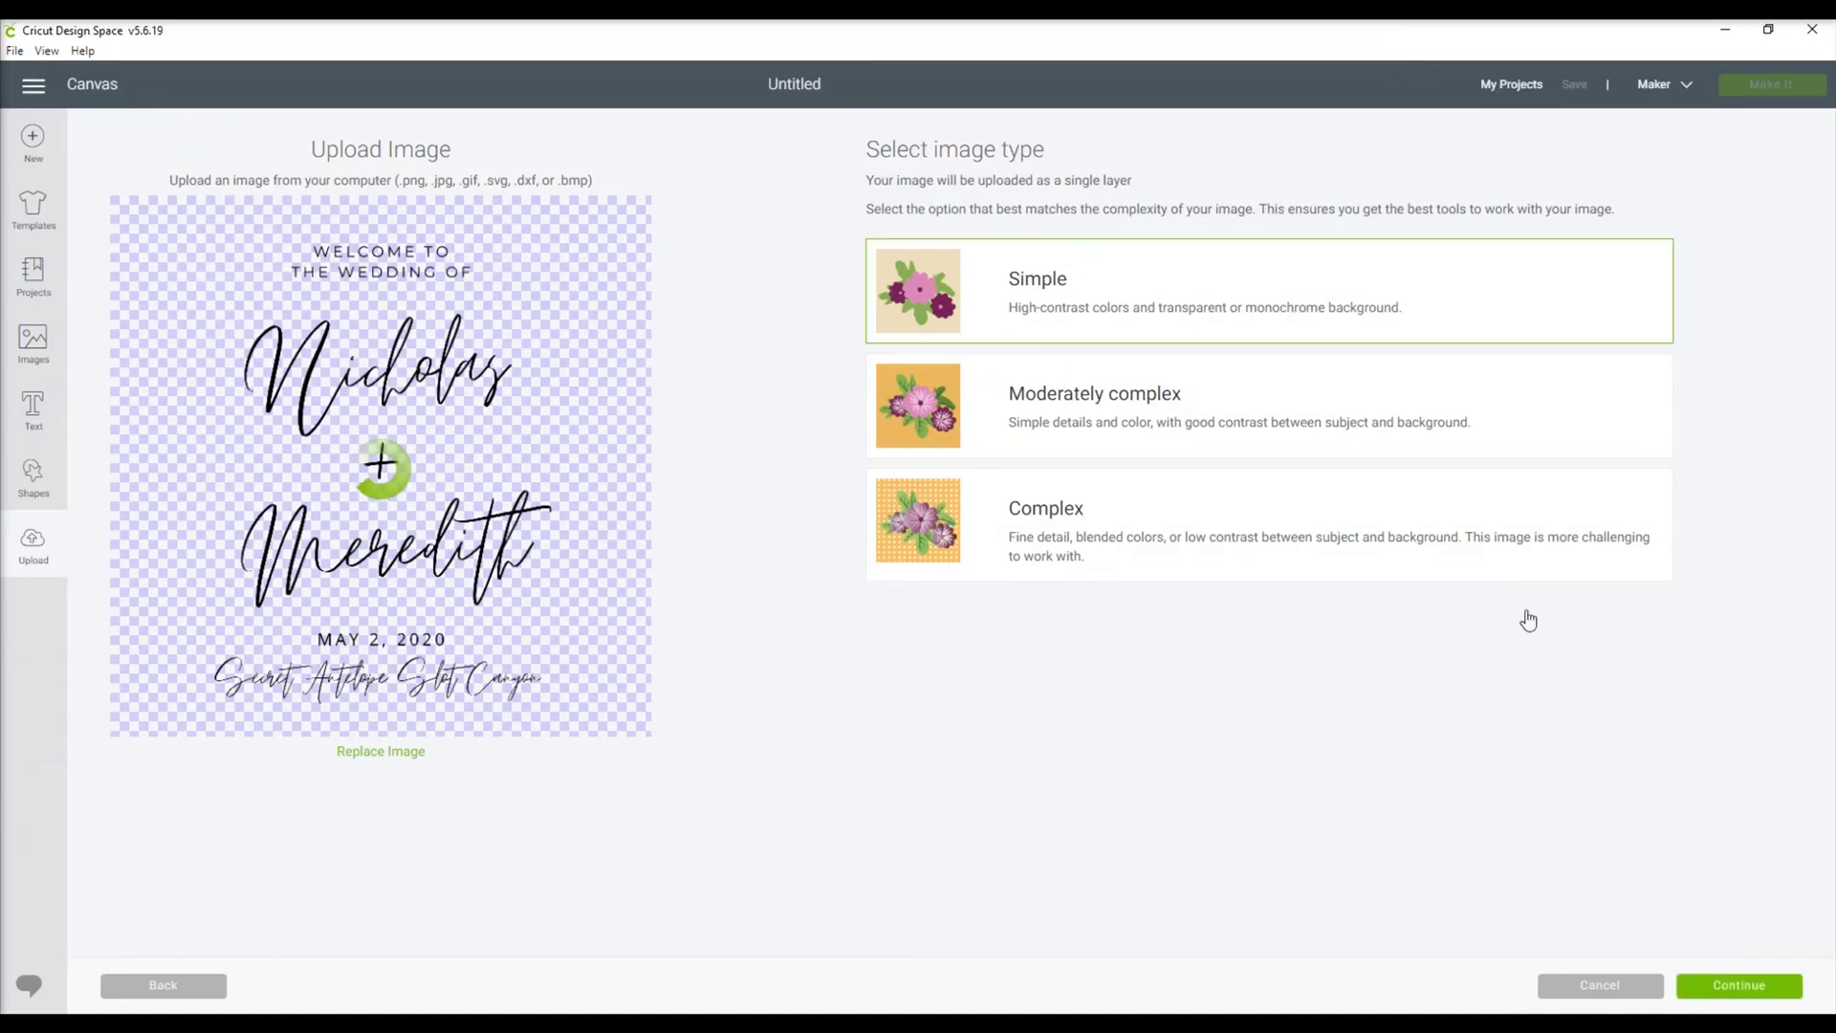
pyautogui.click(1757, 997)
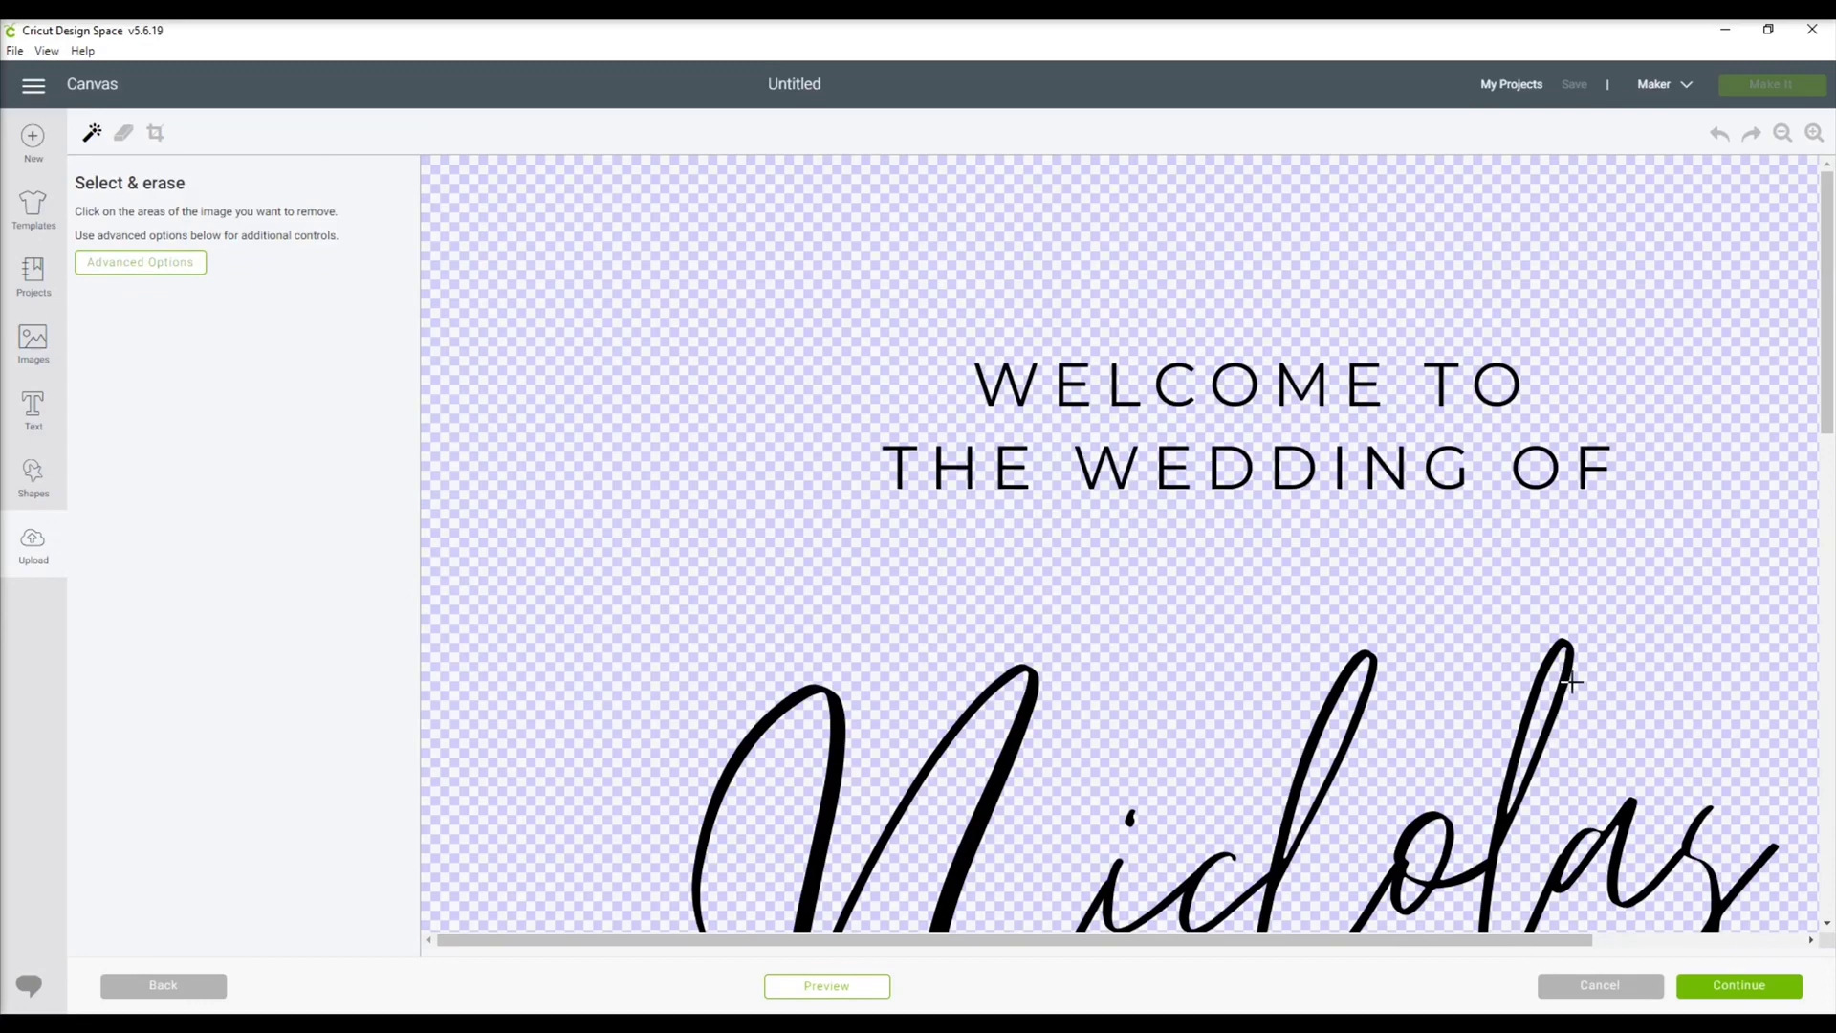
pyautogui.scroll(-10, 1681, 615)
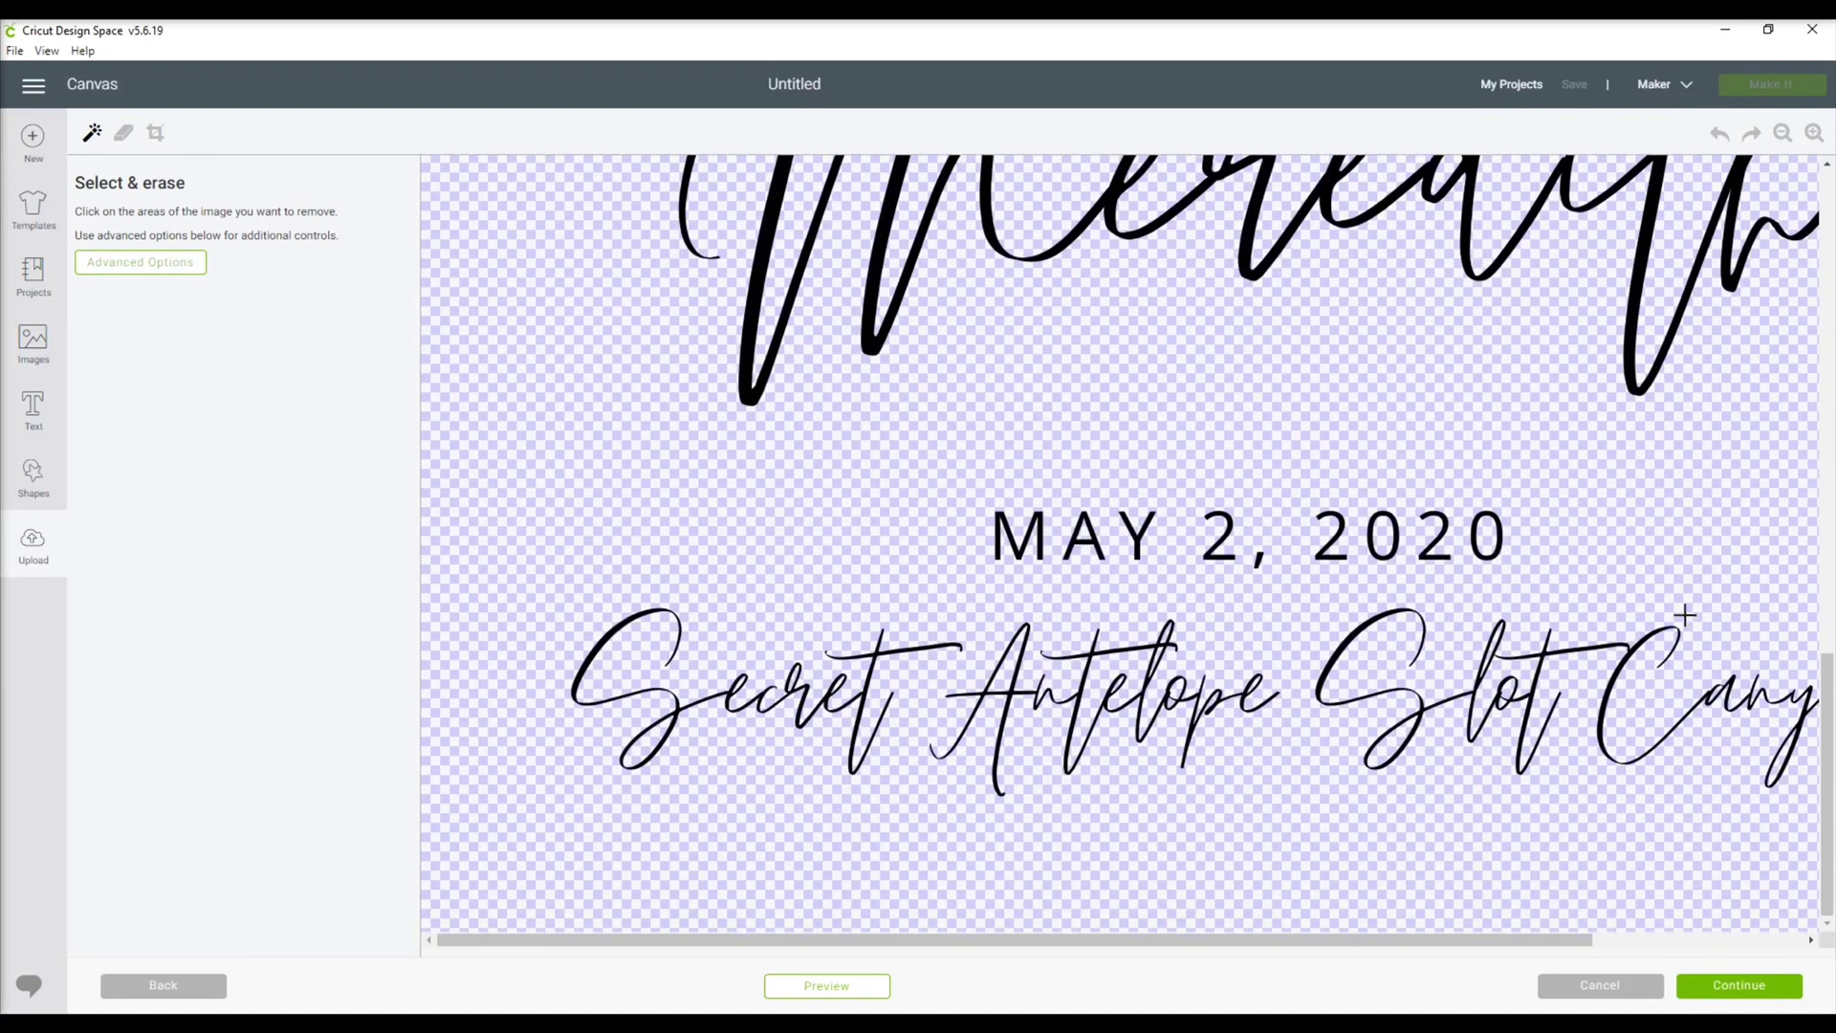
pyautogui.scroll(12, 1685, 614)
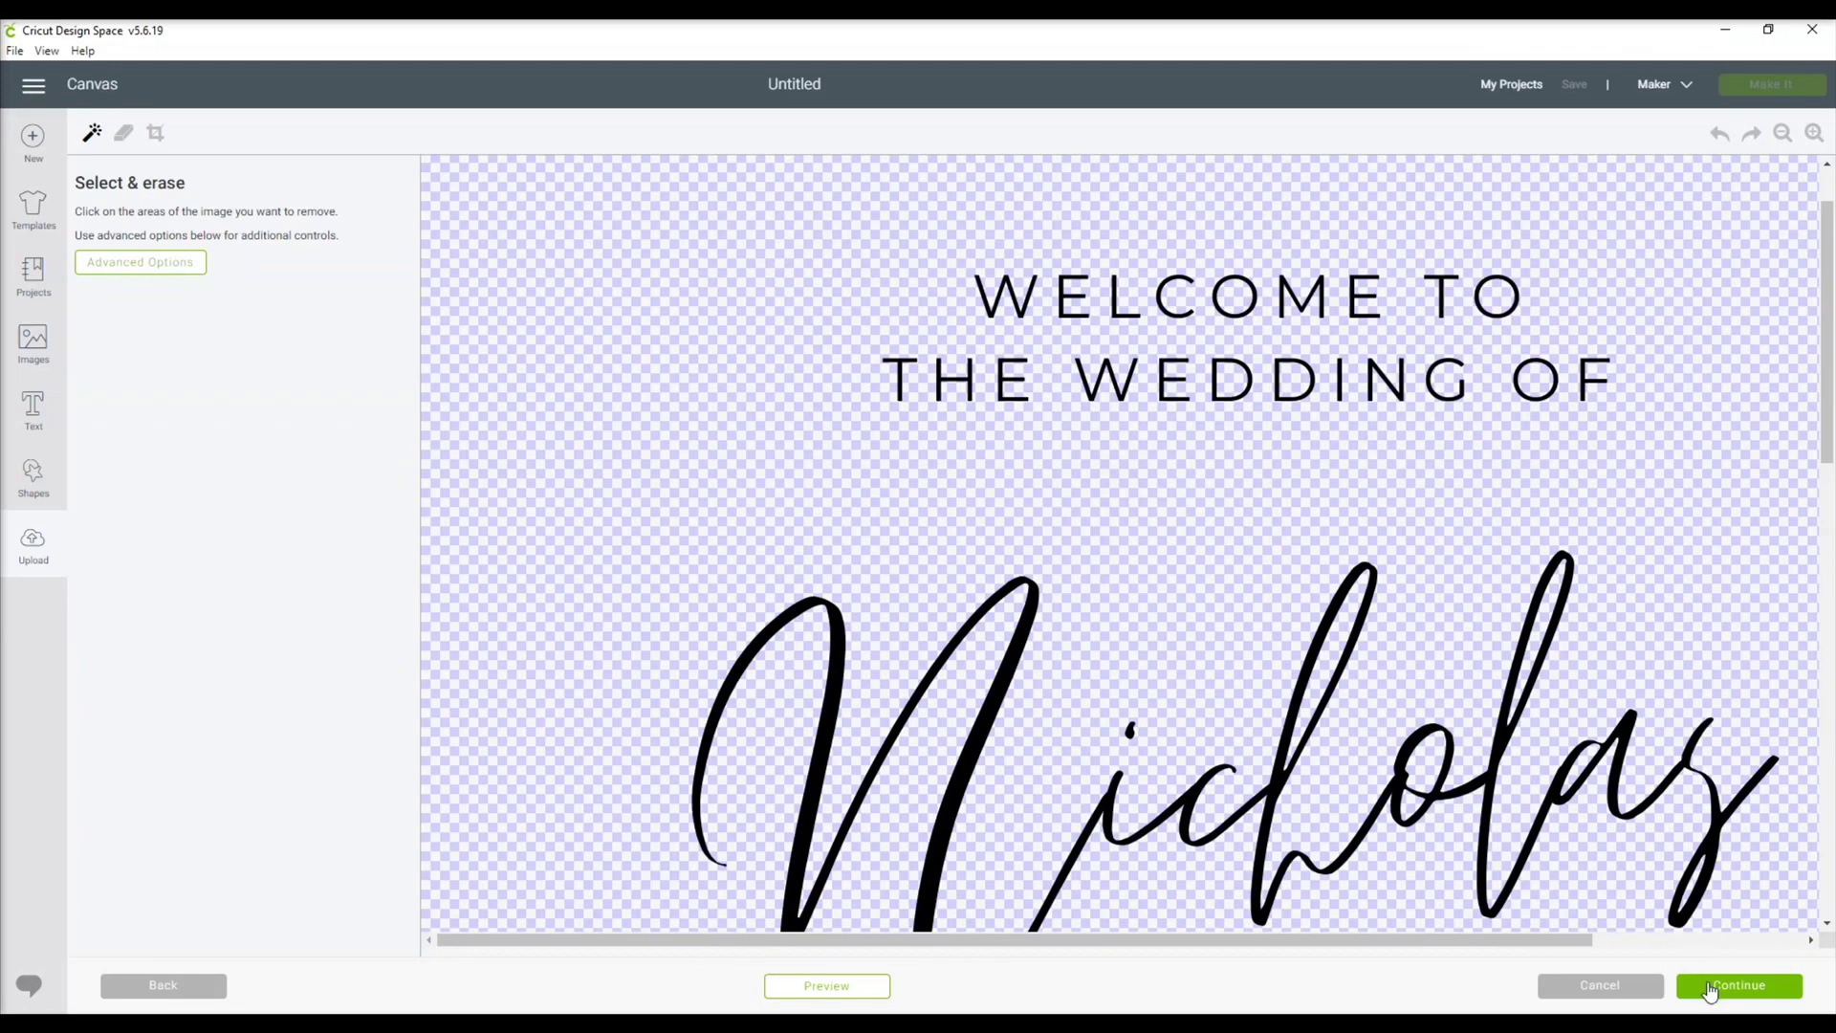
# Step: Save the uploaded sign as a cut image and insert it onto the canvas
pyautogui.click(1710, 992)
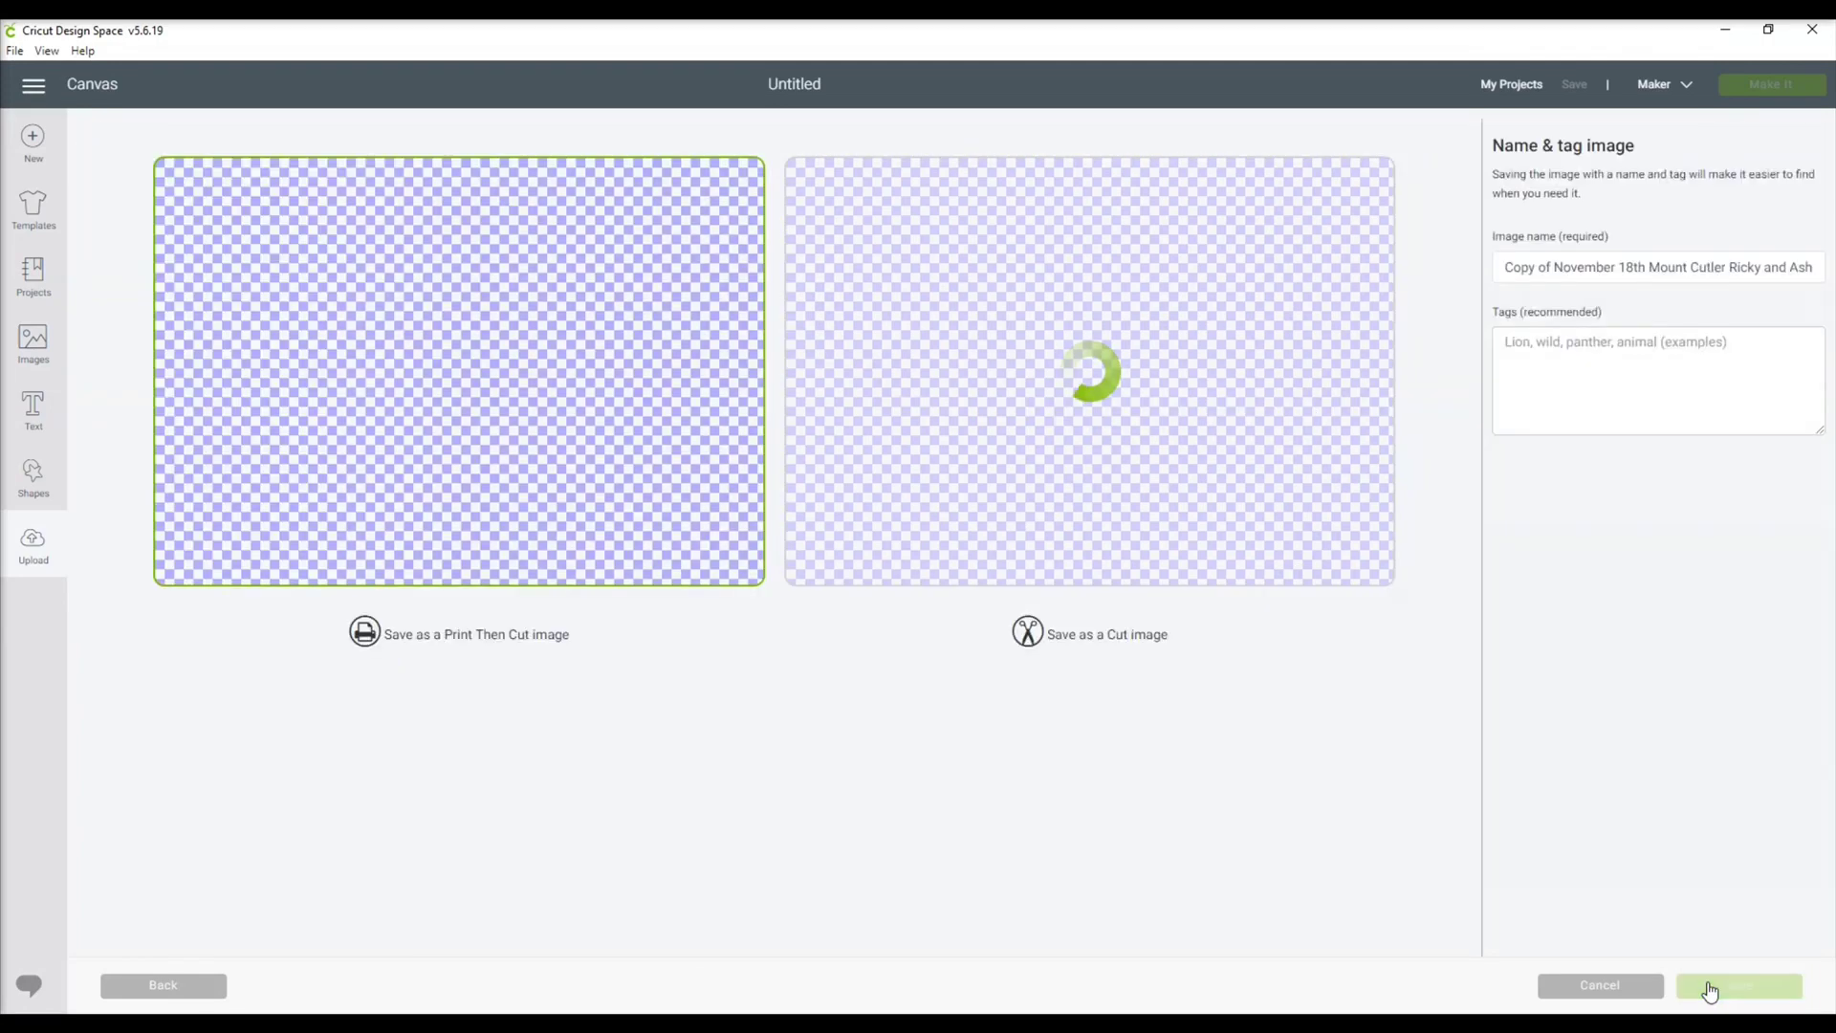
pyautogui.click(946, 251)
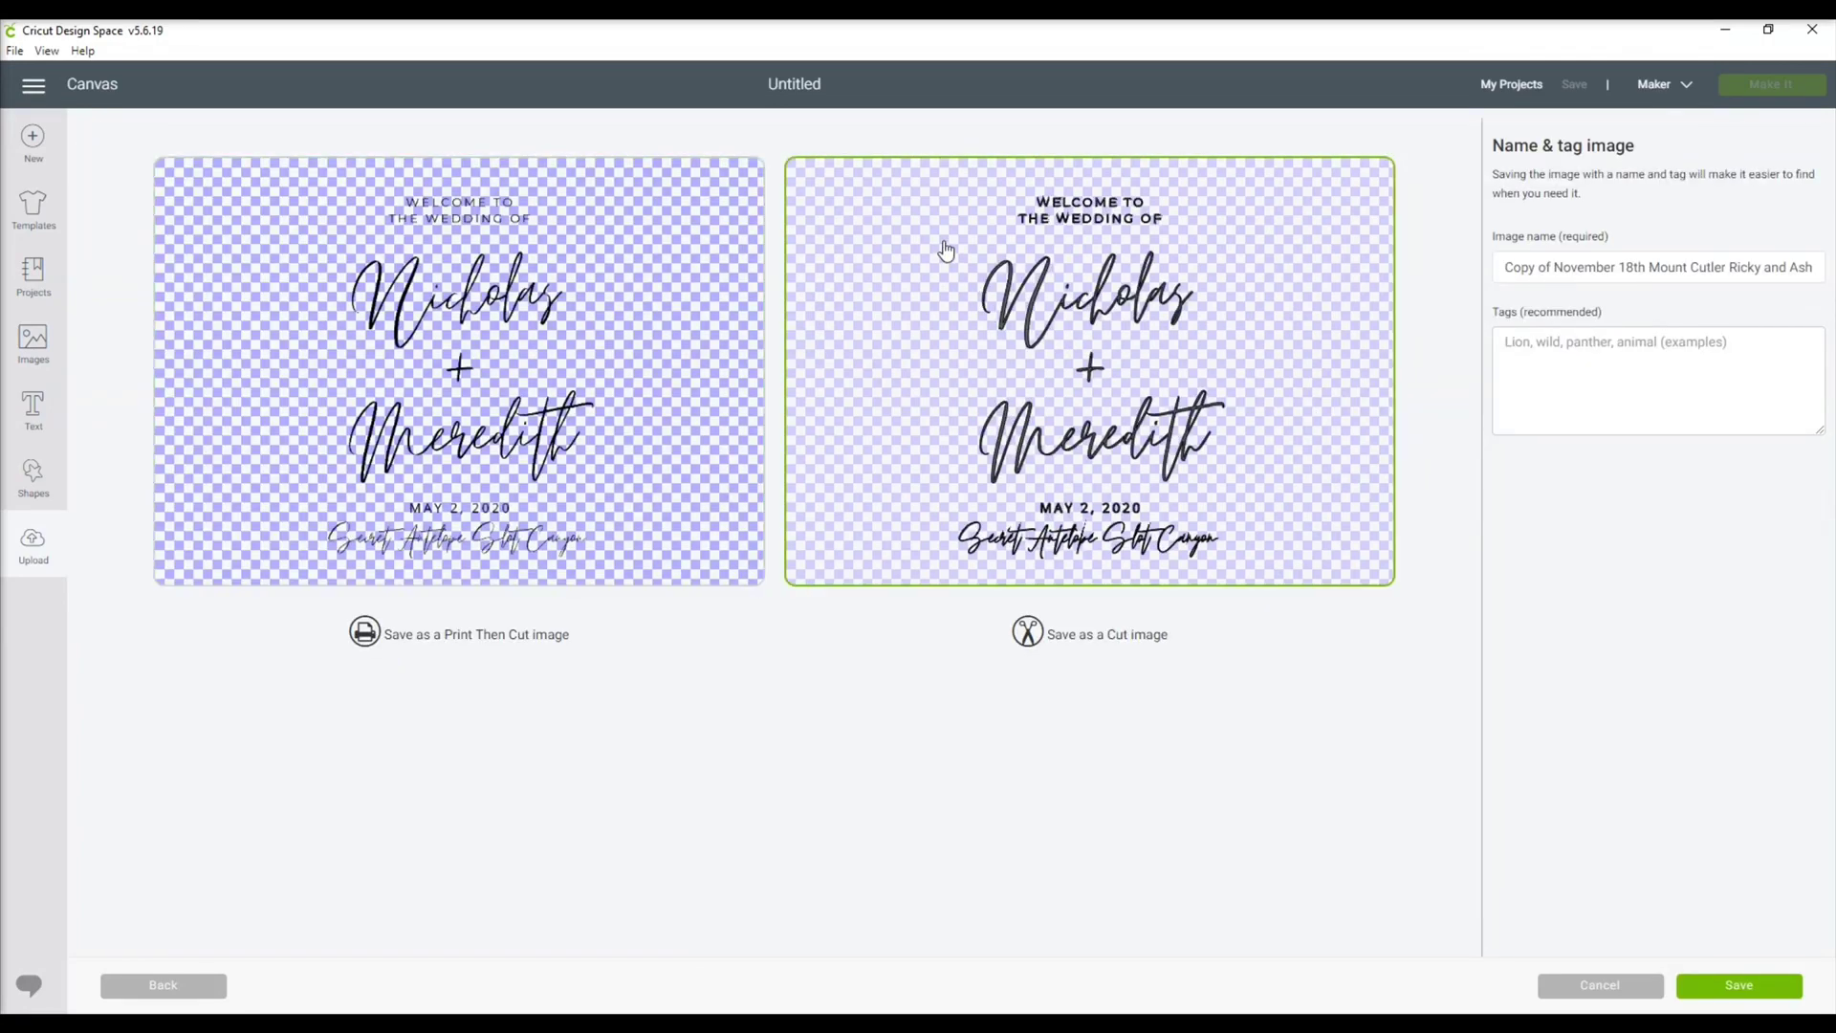
pyautogui.click(1686, 991)
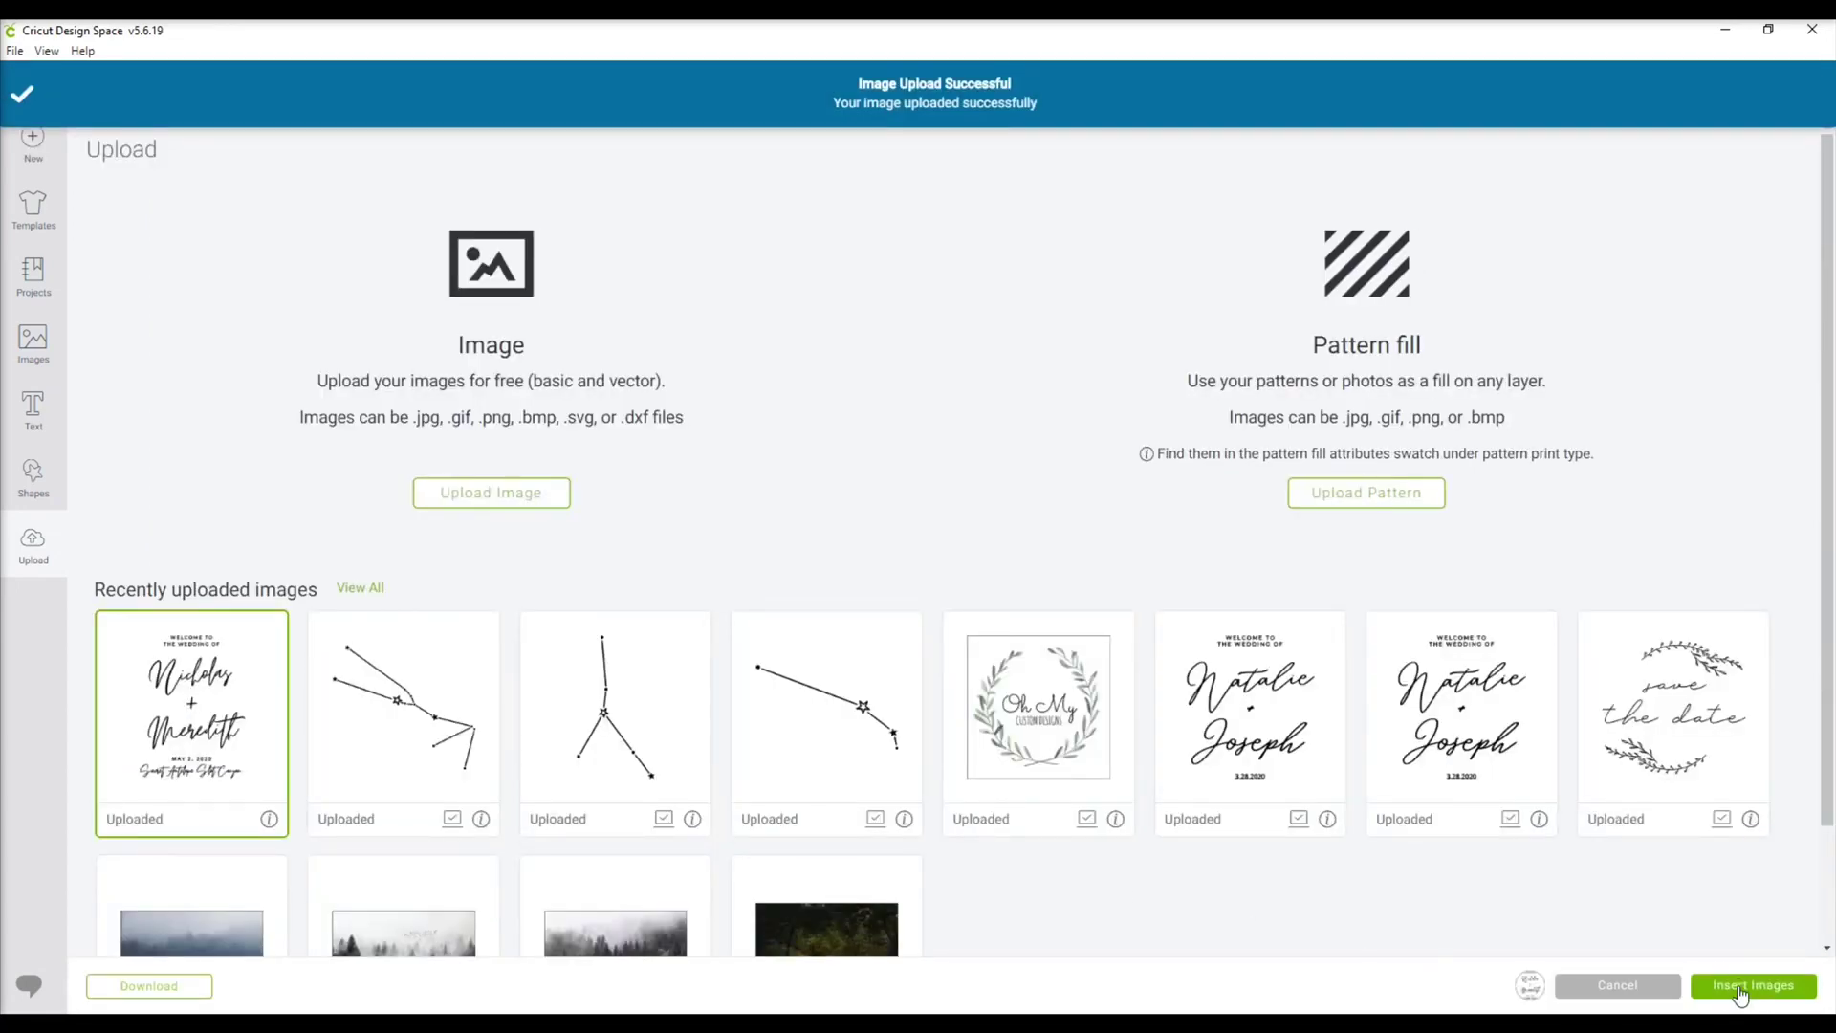
pyautogui.click(1740, 989)
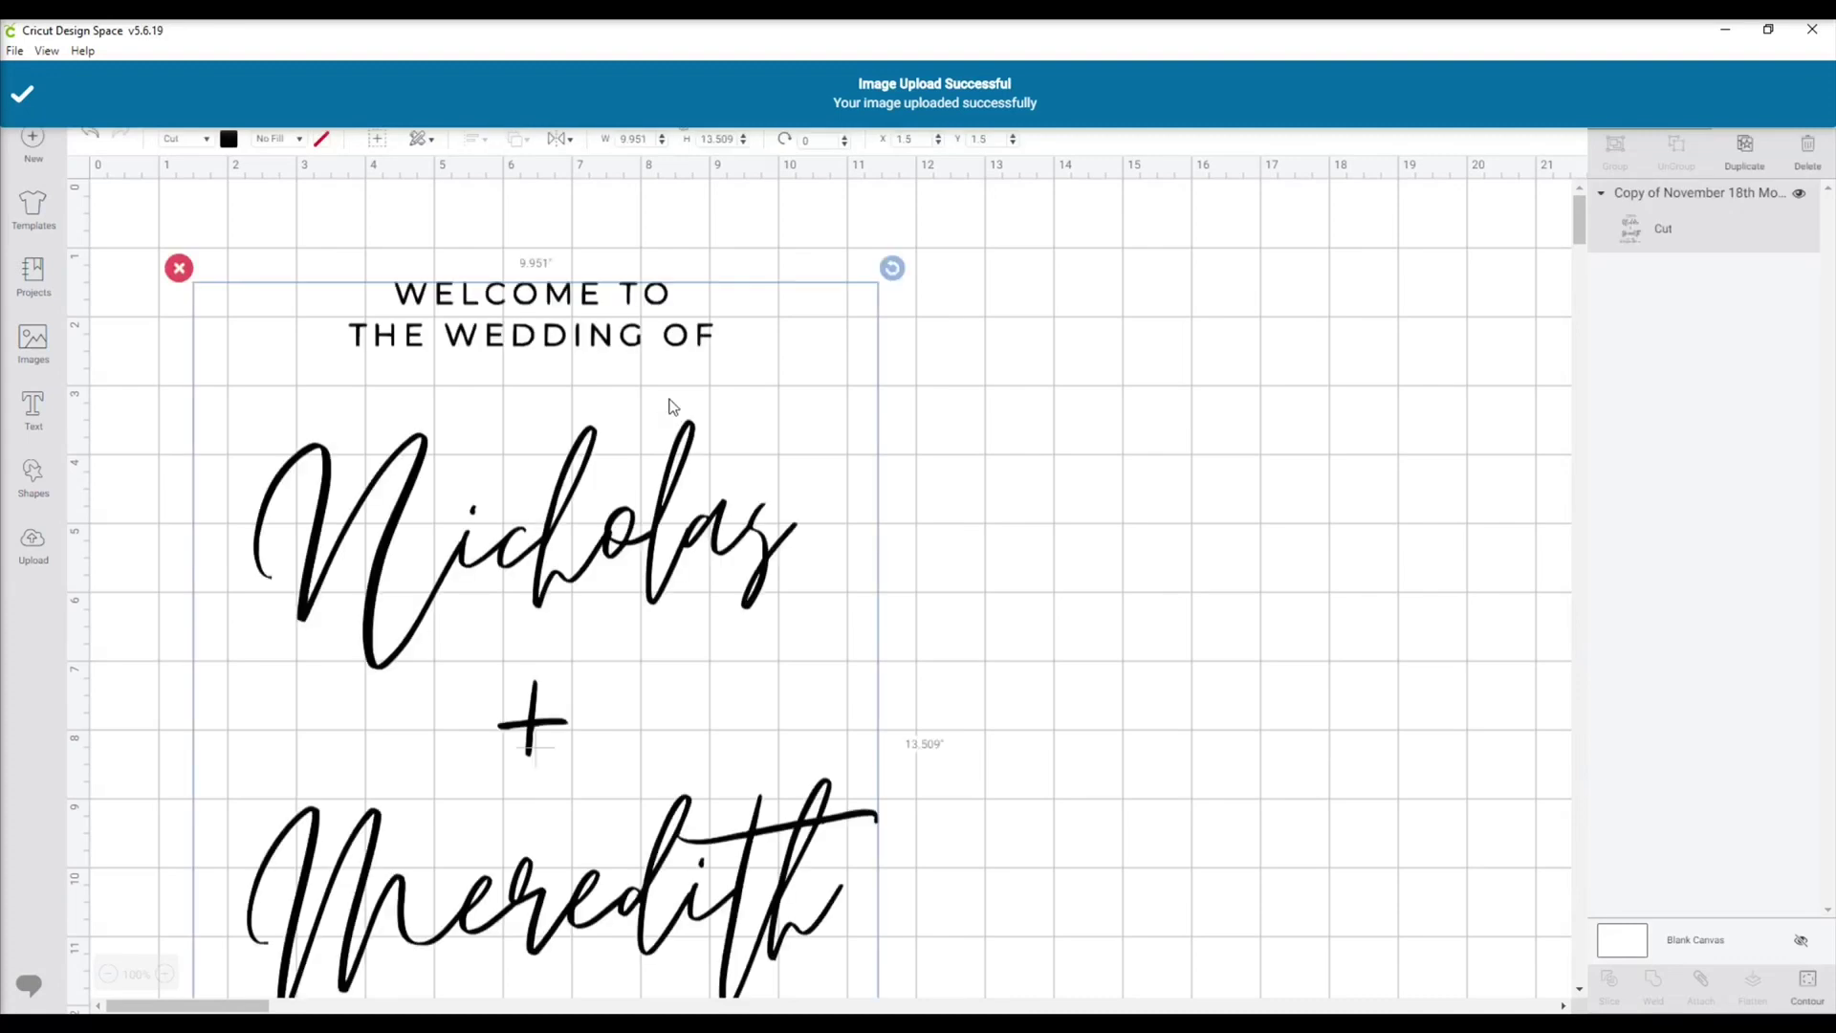
# Step: Move the sign toward the top-left and zoom out to see it whole
pyautogui.moveTo(568, 454); pyautogui.dragTo(505, 349)
pyautogui.click(969, 492)
pyautogui.scroll(-4, 909, 513)
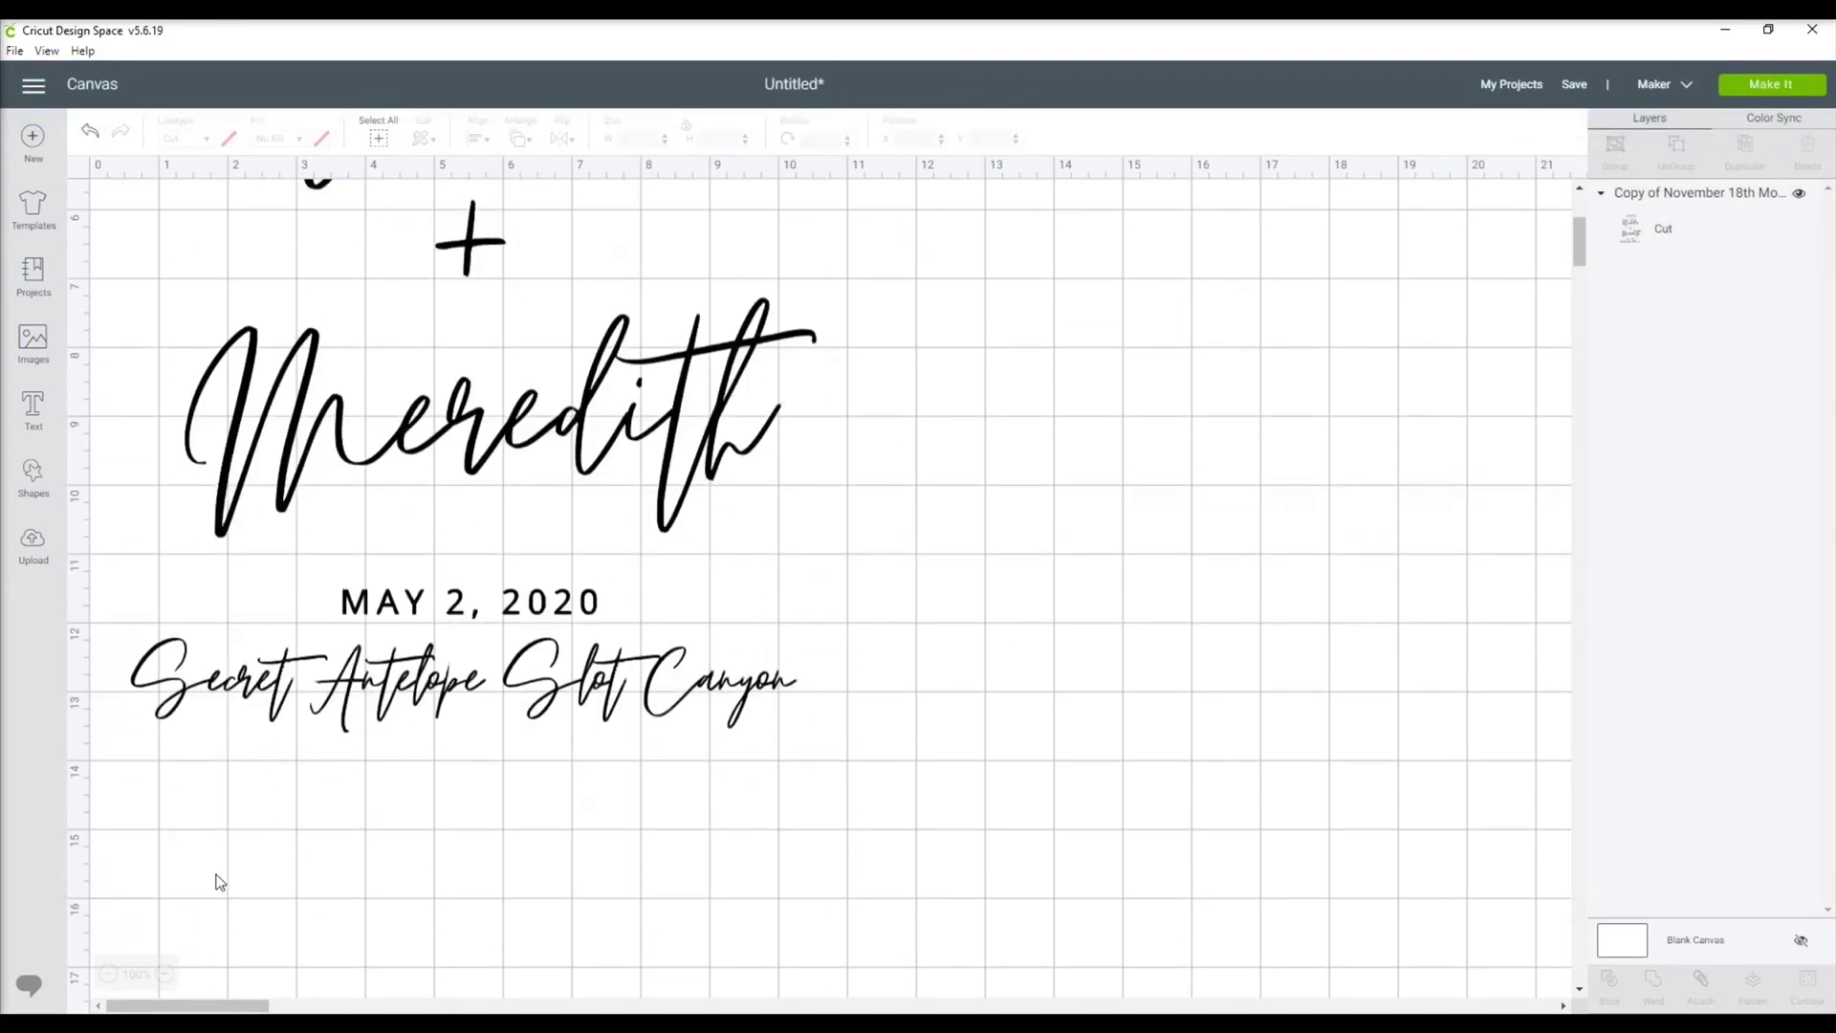
pyautogui.click(108, 974)
pyautogui.click(108, 974)
pyautogui.scroll(4, 158, 865)
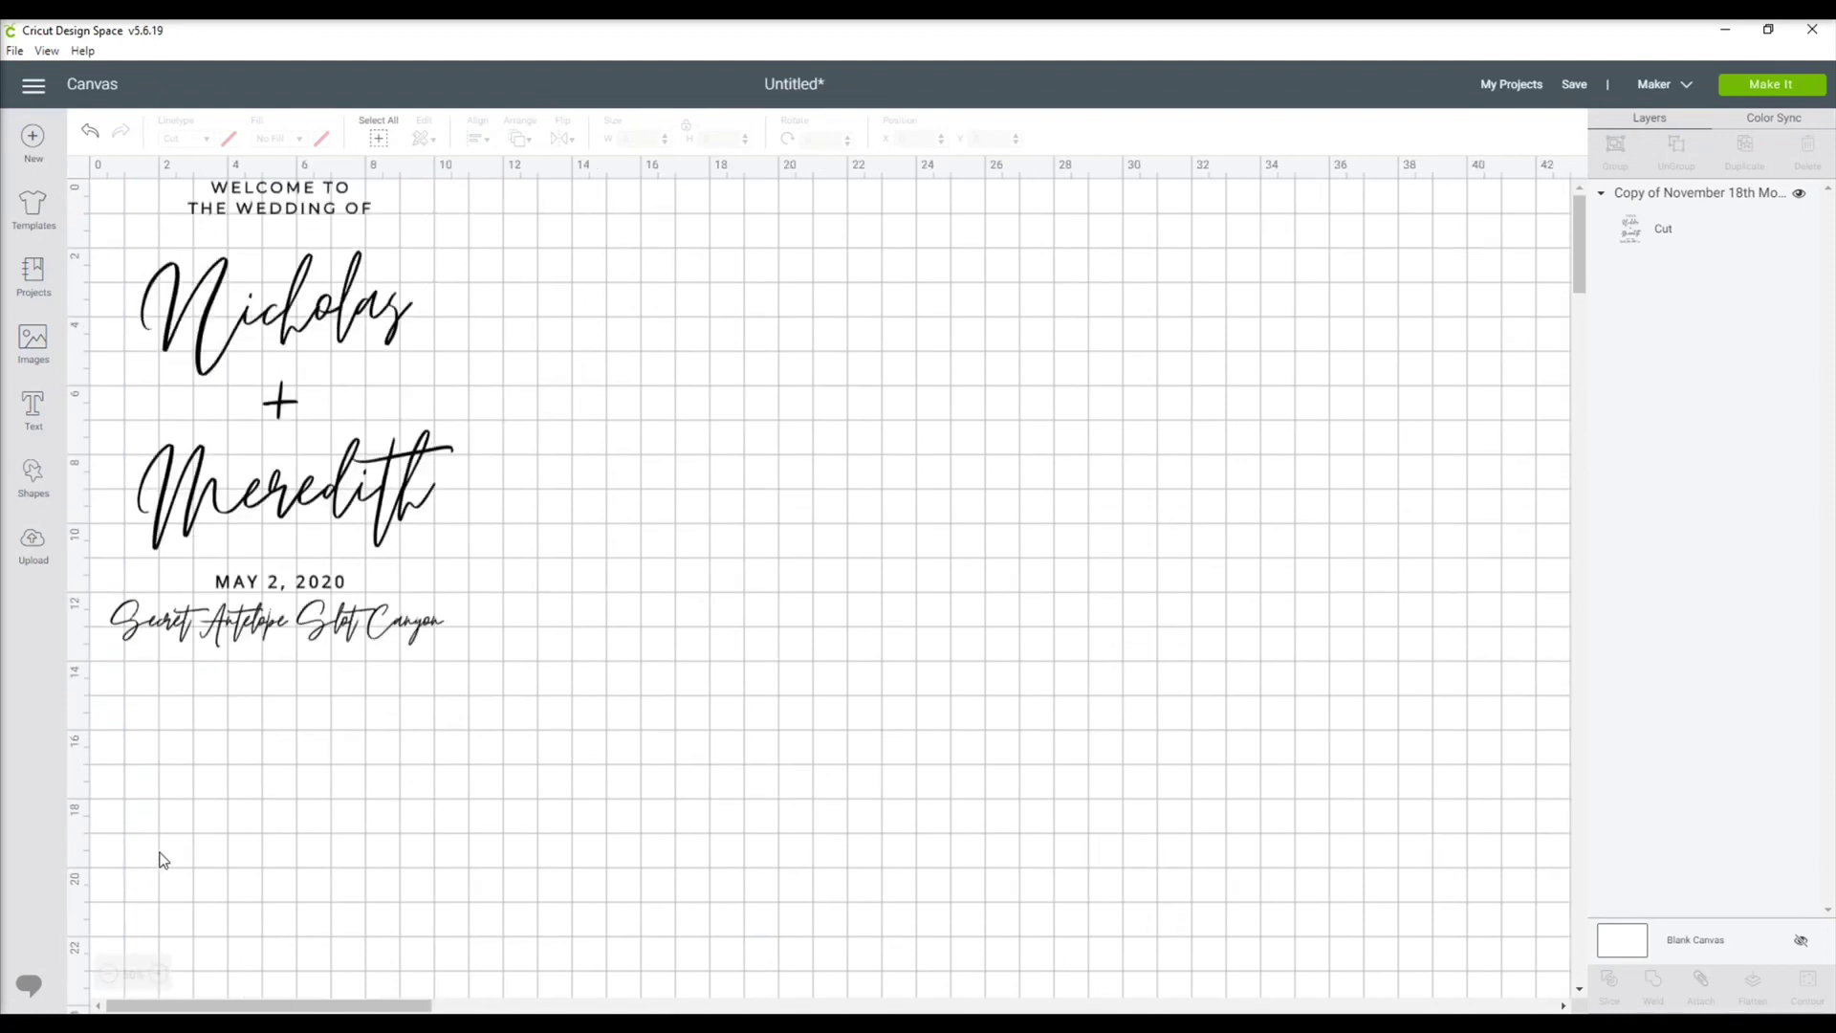
# Step: Add a square sized 18 × 24 in next to the sign
pyautogui.moveTo(224, 519); pyautogui.dragTo(253, 590)
pyautogui.click(33, 479)
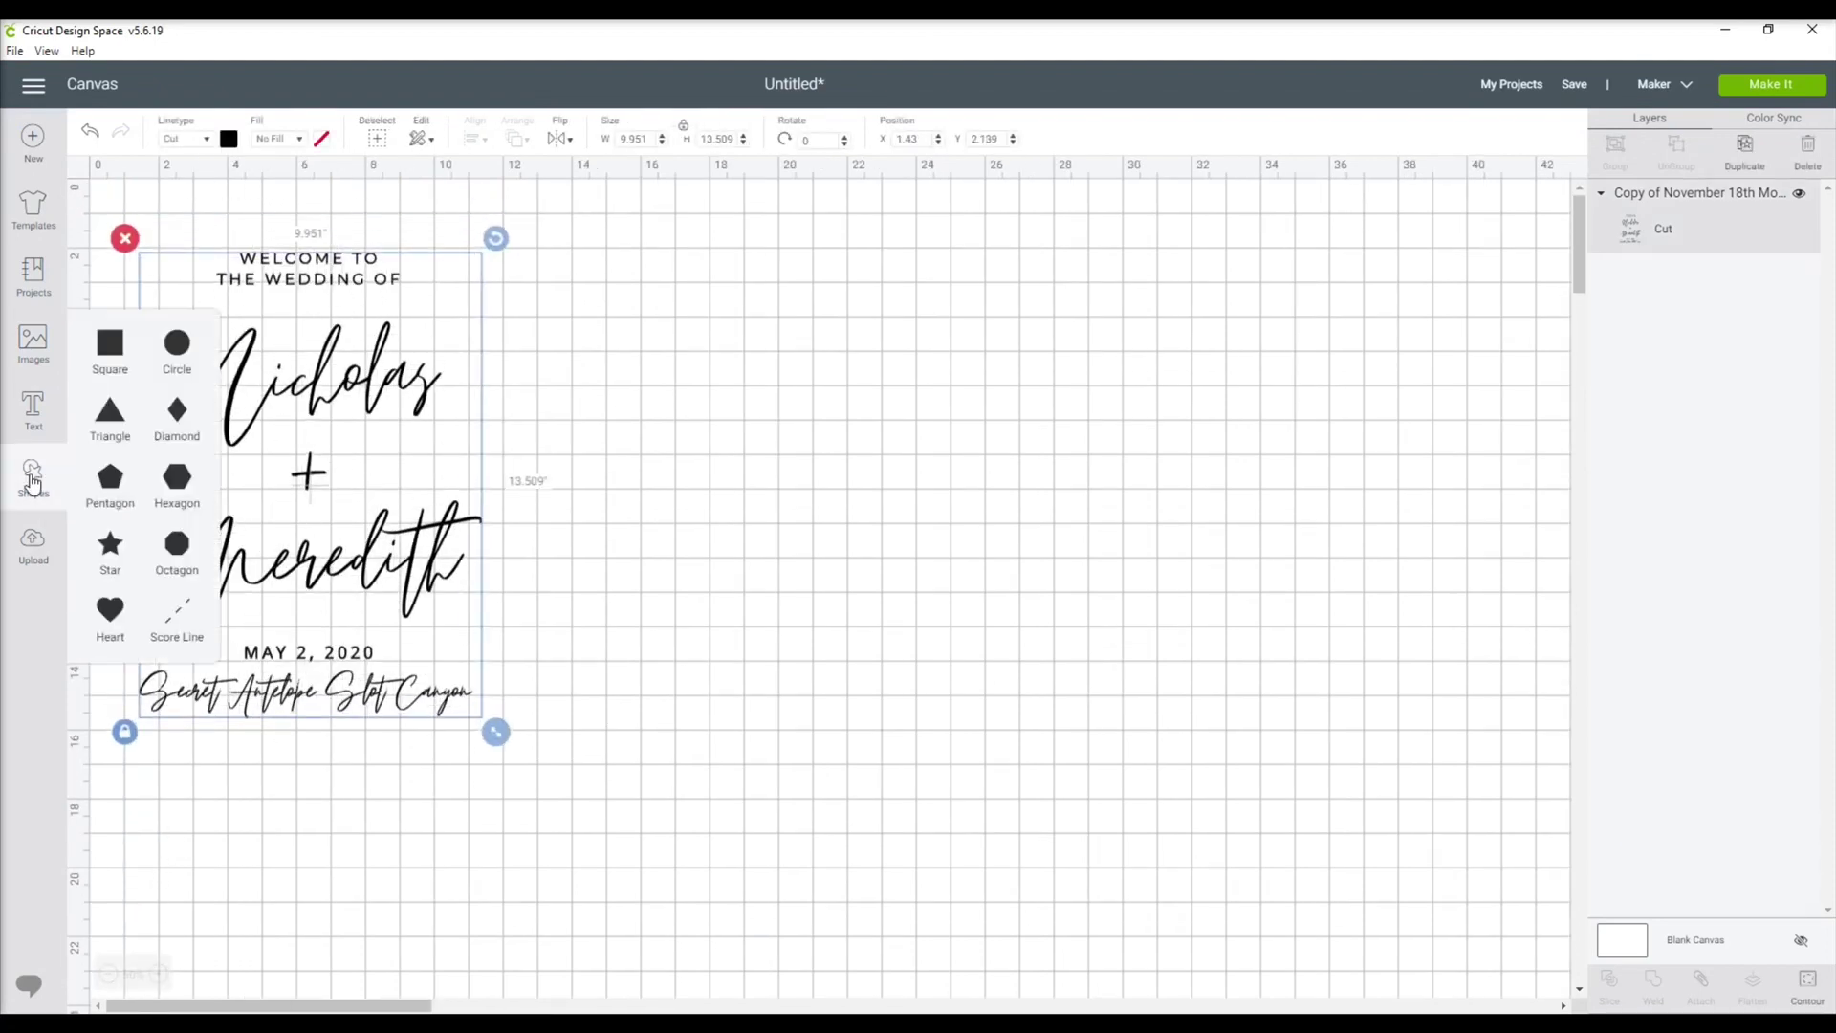
pyautogui.click(105, 352)
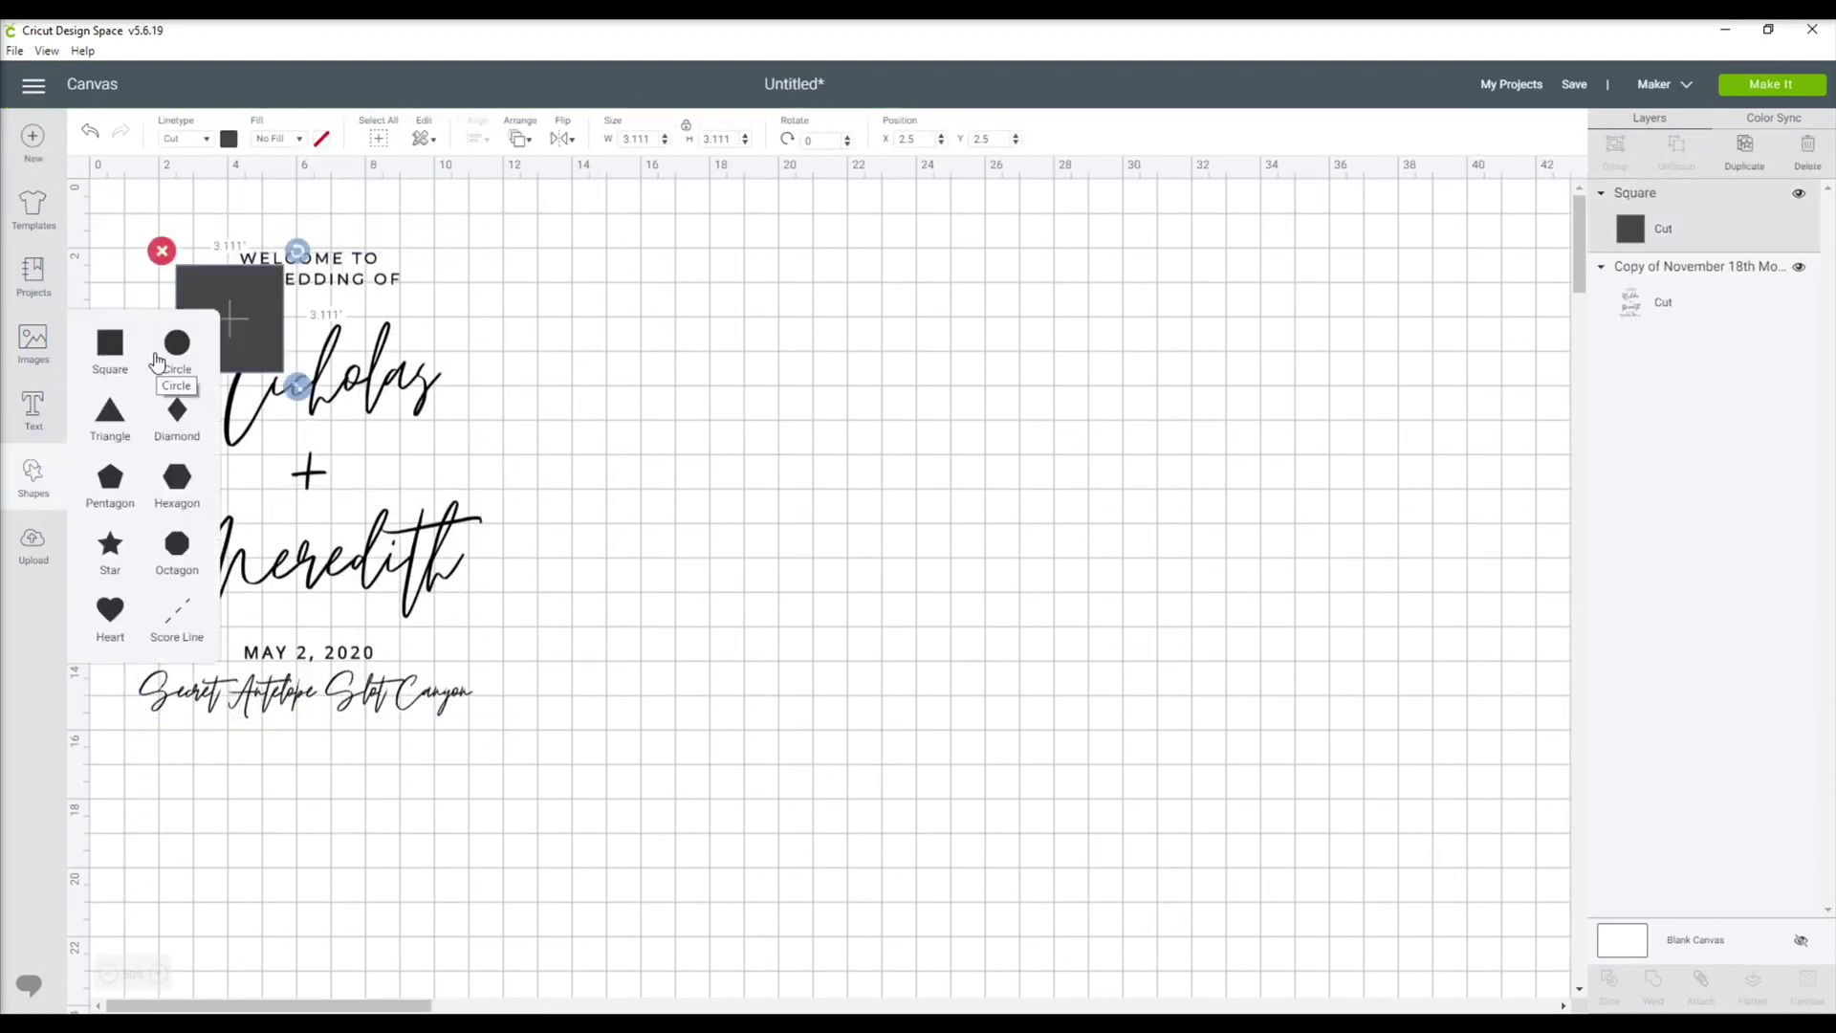
pyautogui.click(638, 137)
pyautogui.write('18')
pyautogui.press('Tab')
pyautogui.write('24')
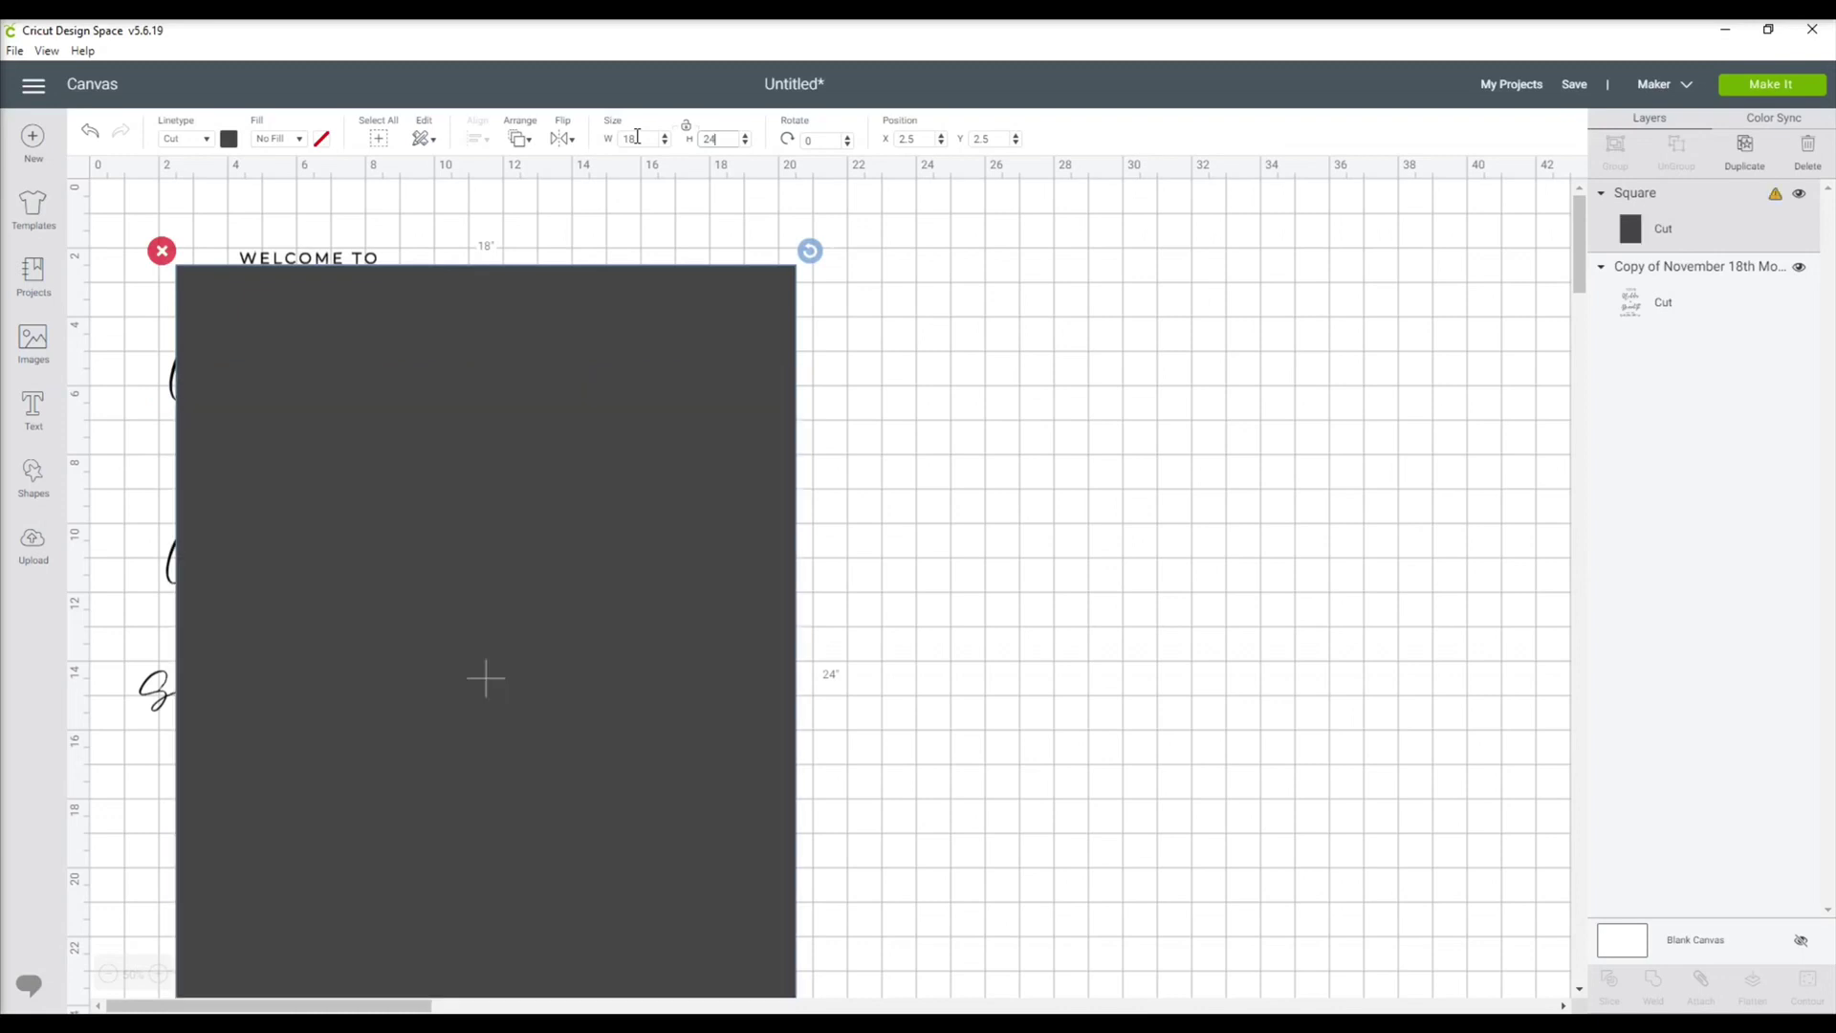
# Step: Colour the square light grey, send it to back, and place the wedding text on it
pyautogui.click(230, 139)
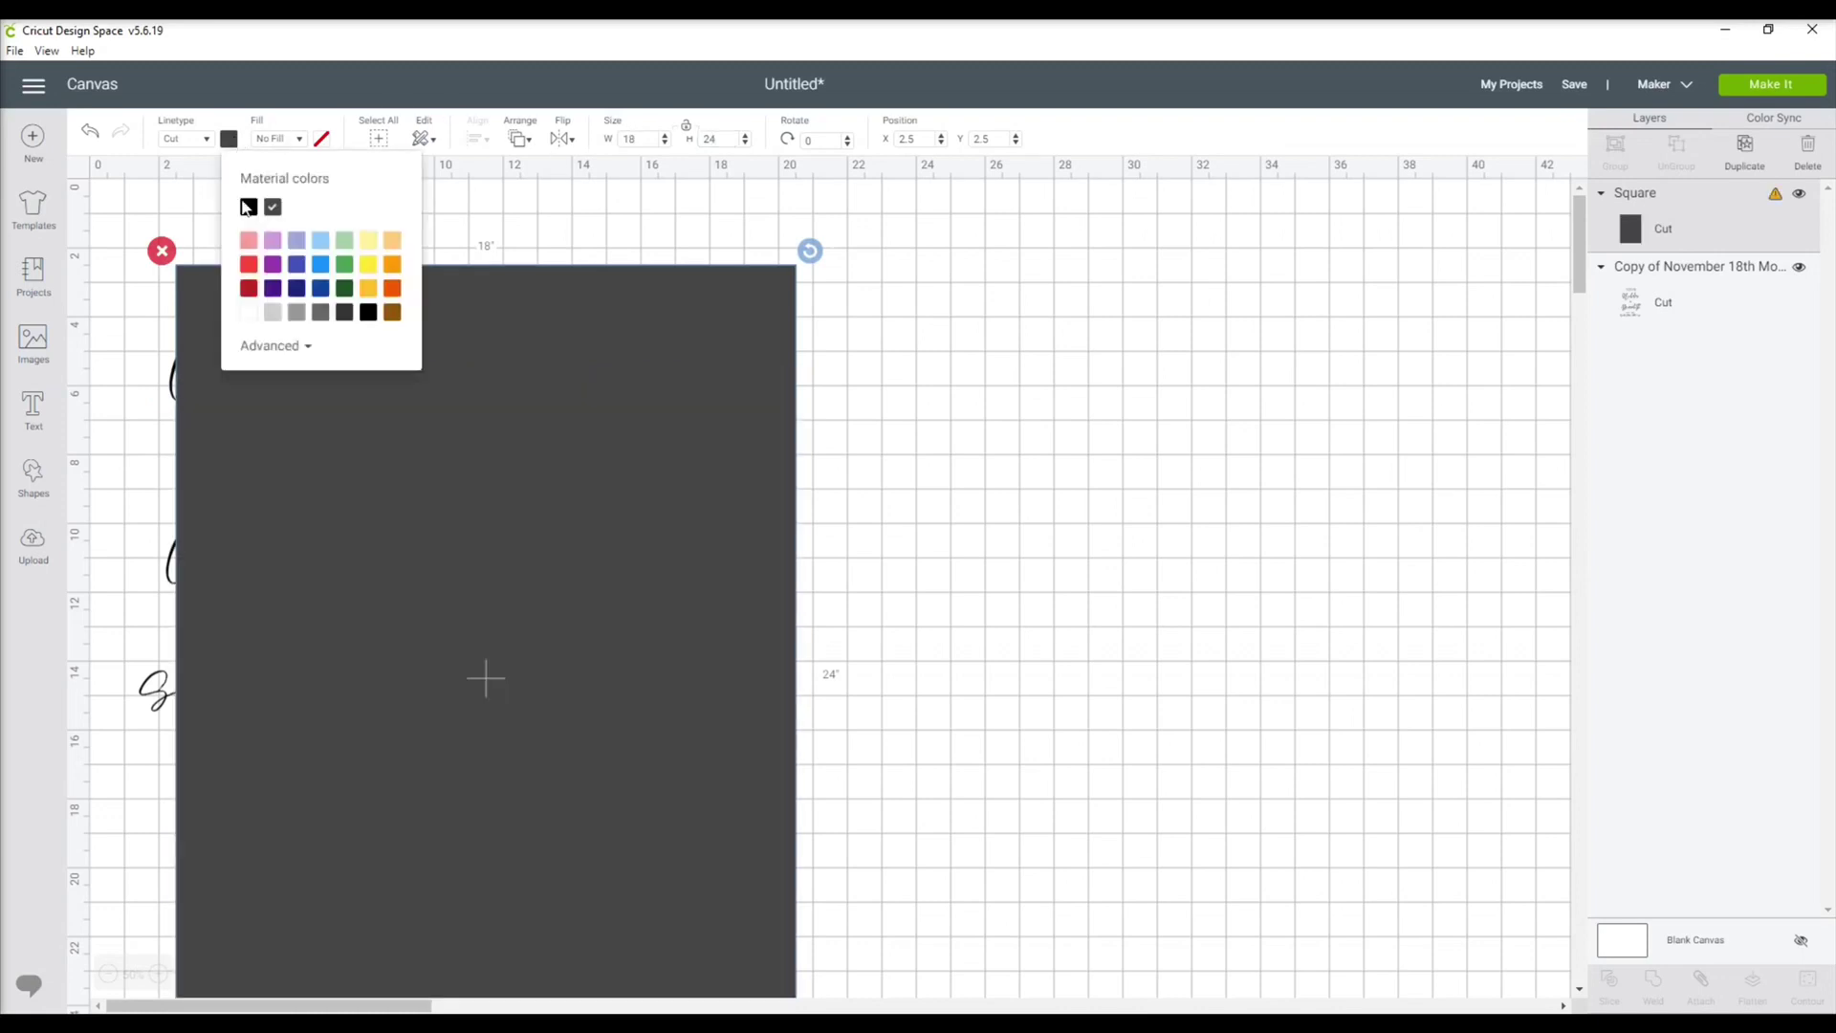
pyautogui.click(273, 316)
pyautogui.click(521, 141)
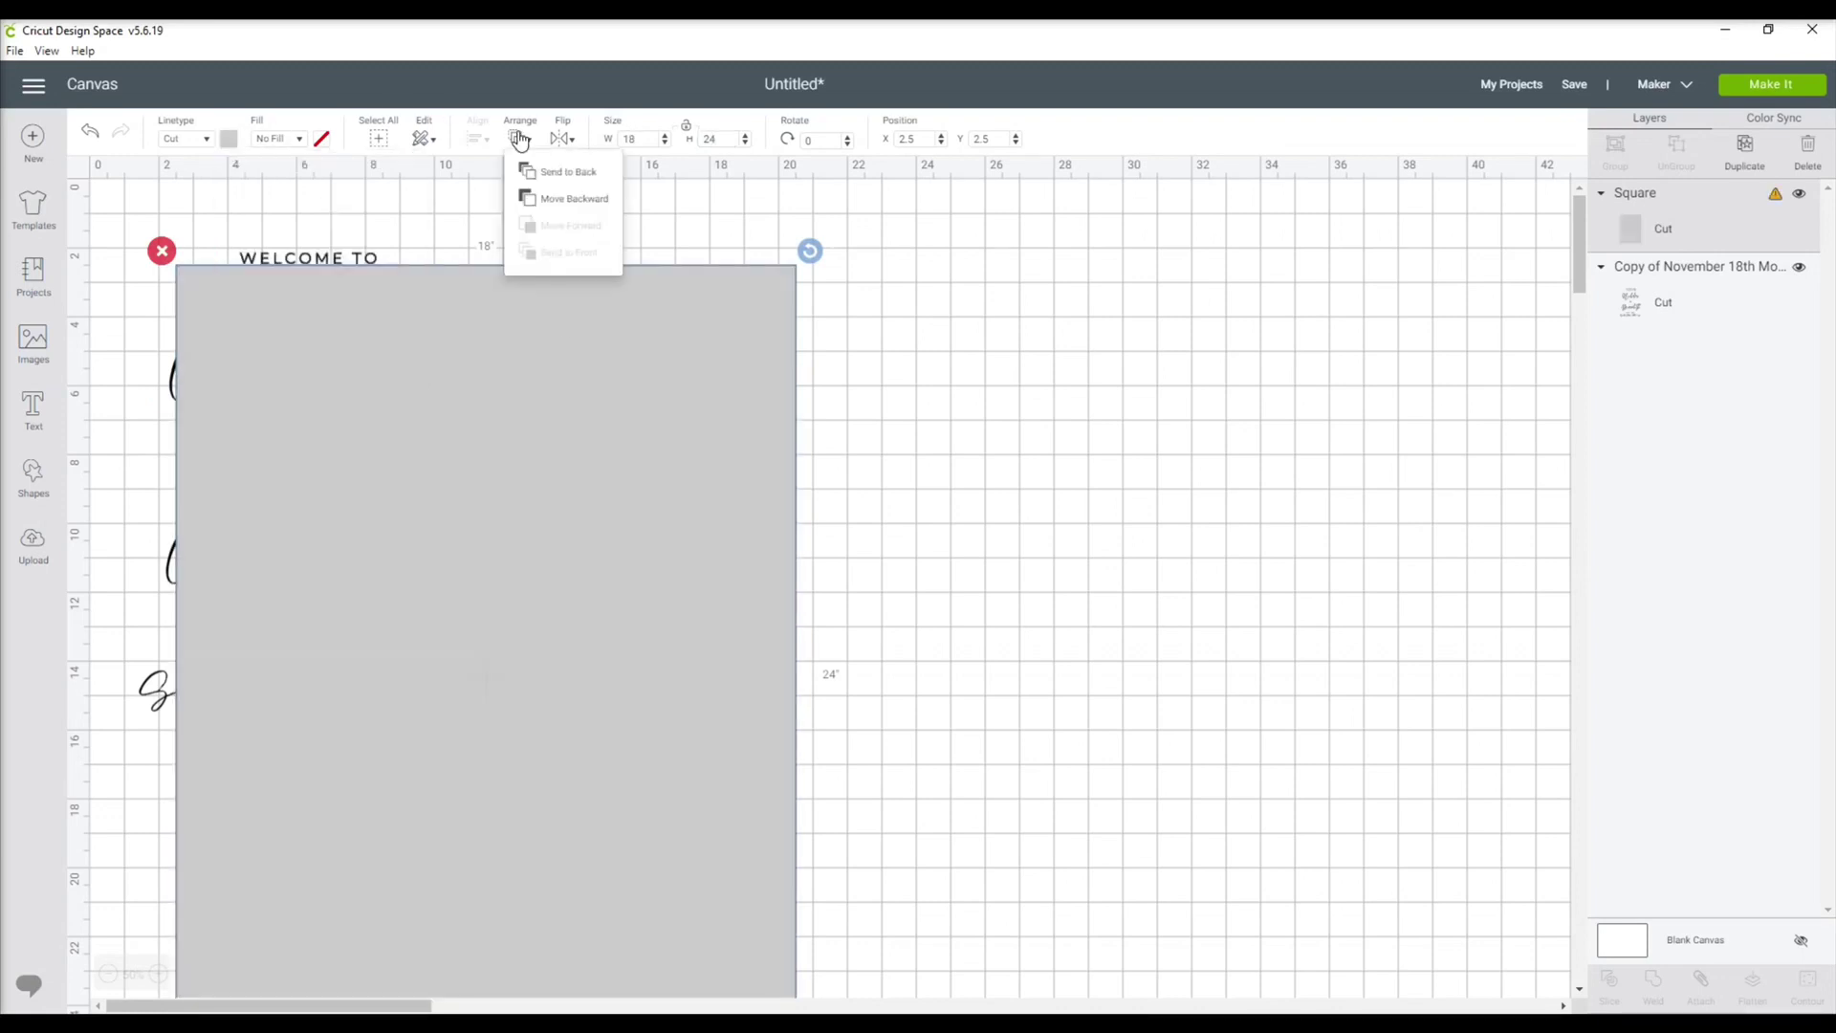
pyautogui.click(543, 178)
pyautogui.moveTo(436, 392); pyautogui.dragTo(462, 471)
# Step: Scale the wedding text to about 15.6 × 21.5 in within the grey square
pyautogui.scroll(-1, 482, 468)
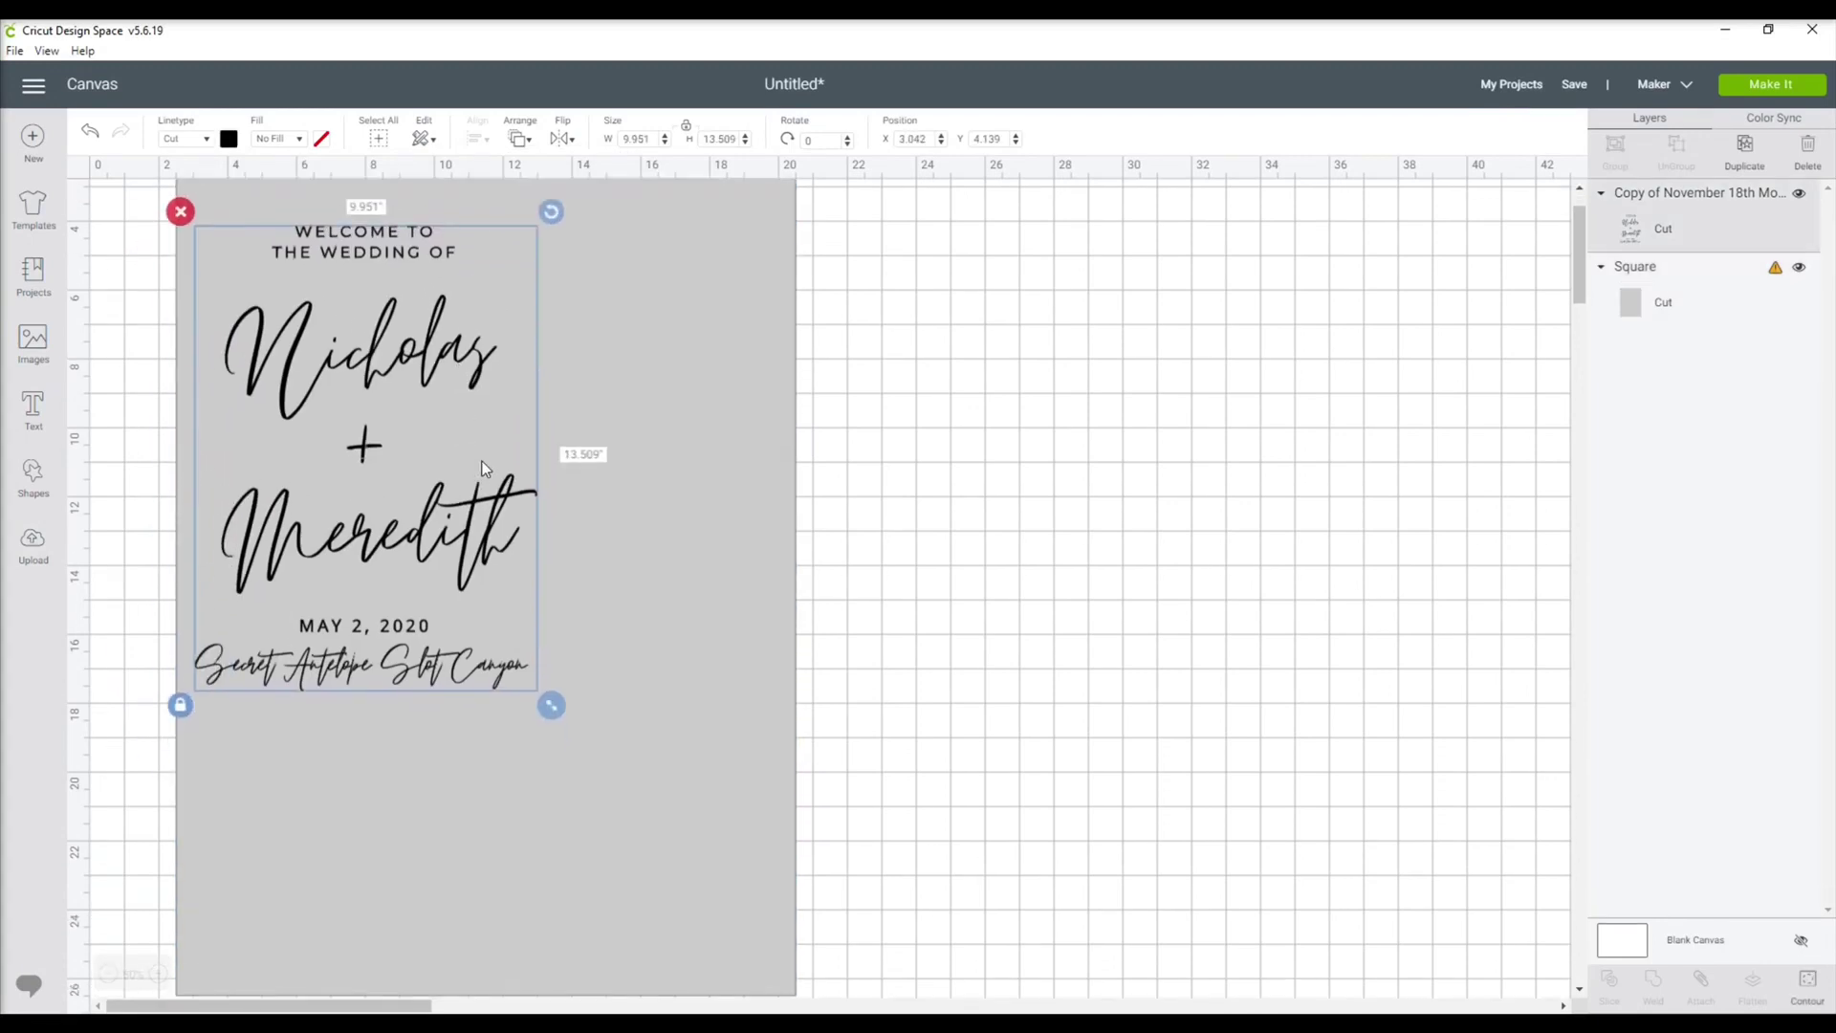
pyautogui.click(108, 973)
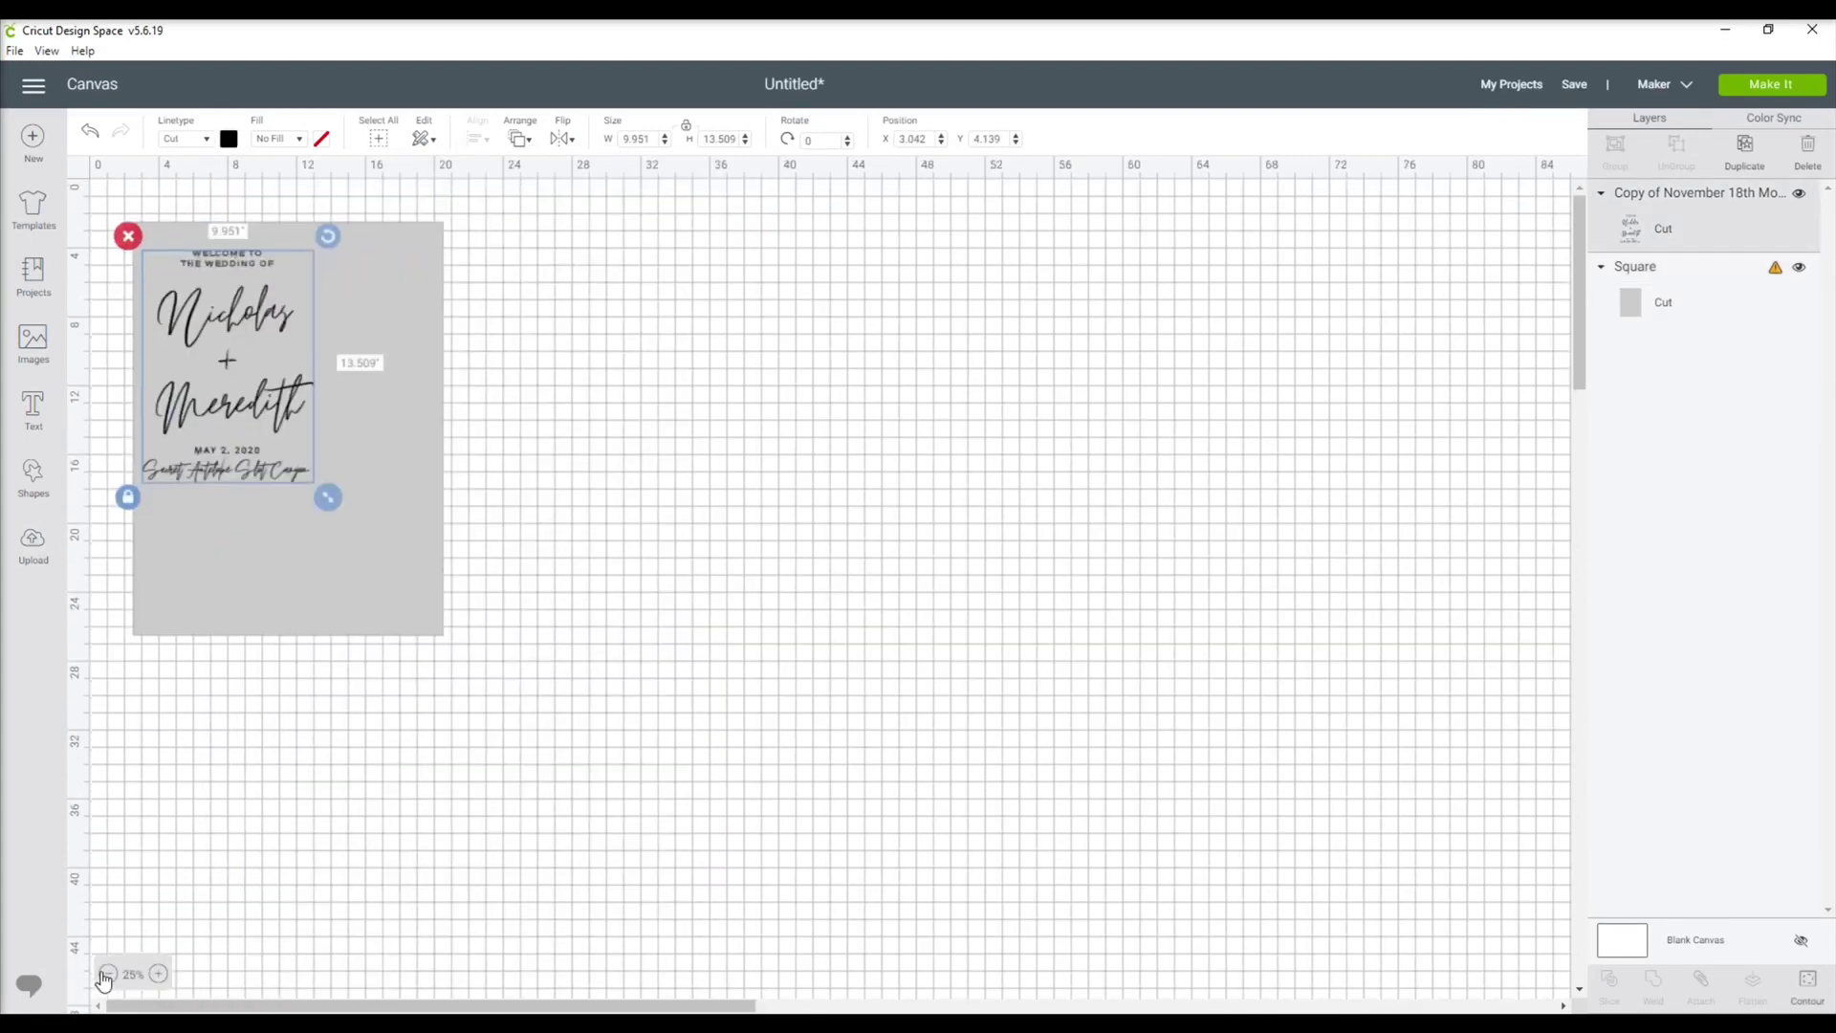
pyautogui.moveTo(327, 496)
pyautogui.mouseDown()
pyautogui.moveTo(463, 635)
pyautogui.moveTo(426, 628)
pyautogui.moveTo(336, 511)
pyautogui.mouseUp()
pyautogui.moveTo(437, 626); pyautogui.dragTo(441, 629)
pyautogui.click(530, 639)
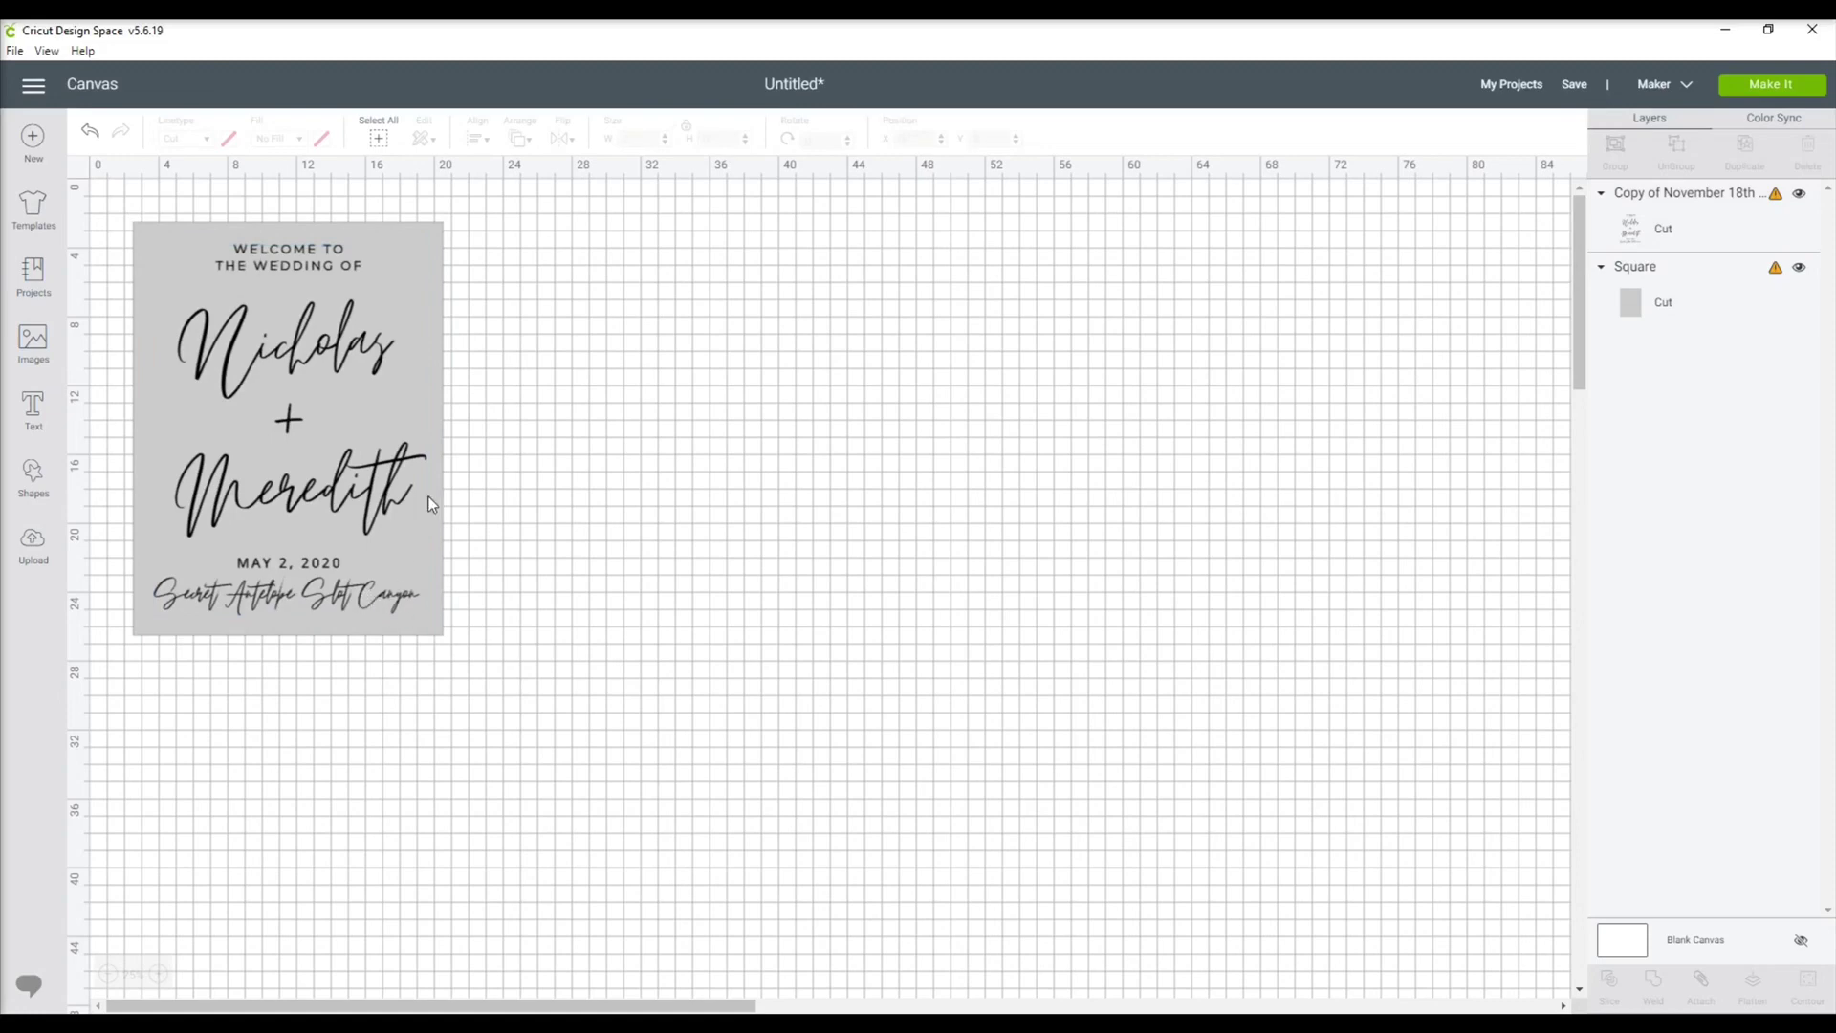
# Step: Move the square off the design and resize it to 11.5 × 23.5 in
pyautogui.moveTo(442, 246); pyautogui.dragTo(914, 308)
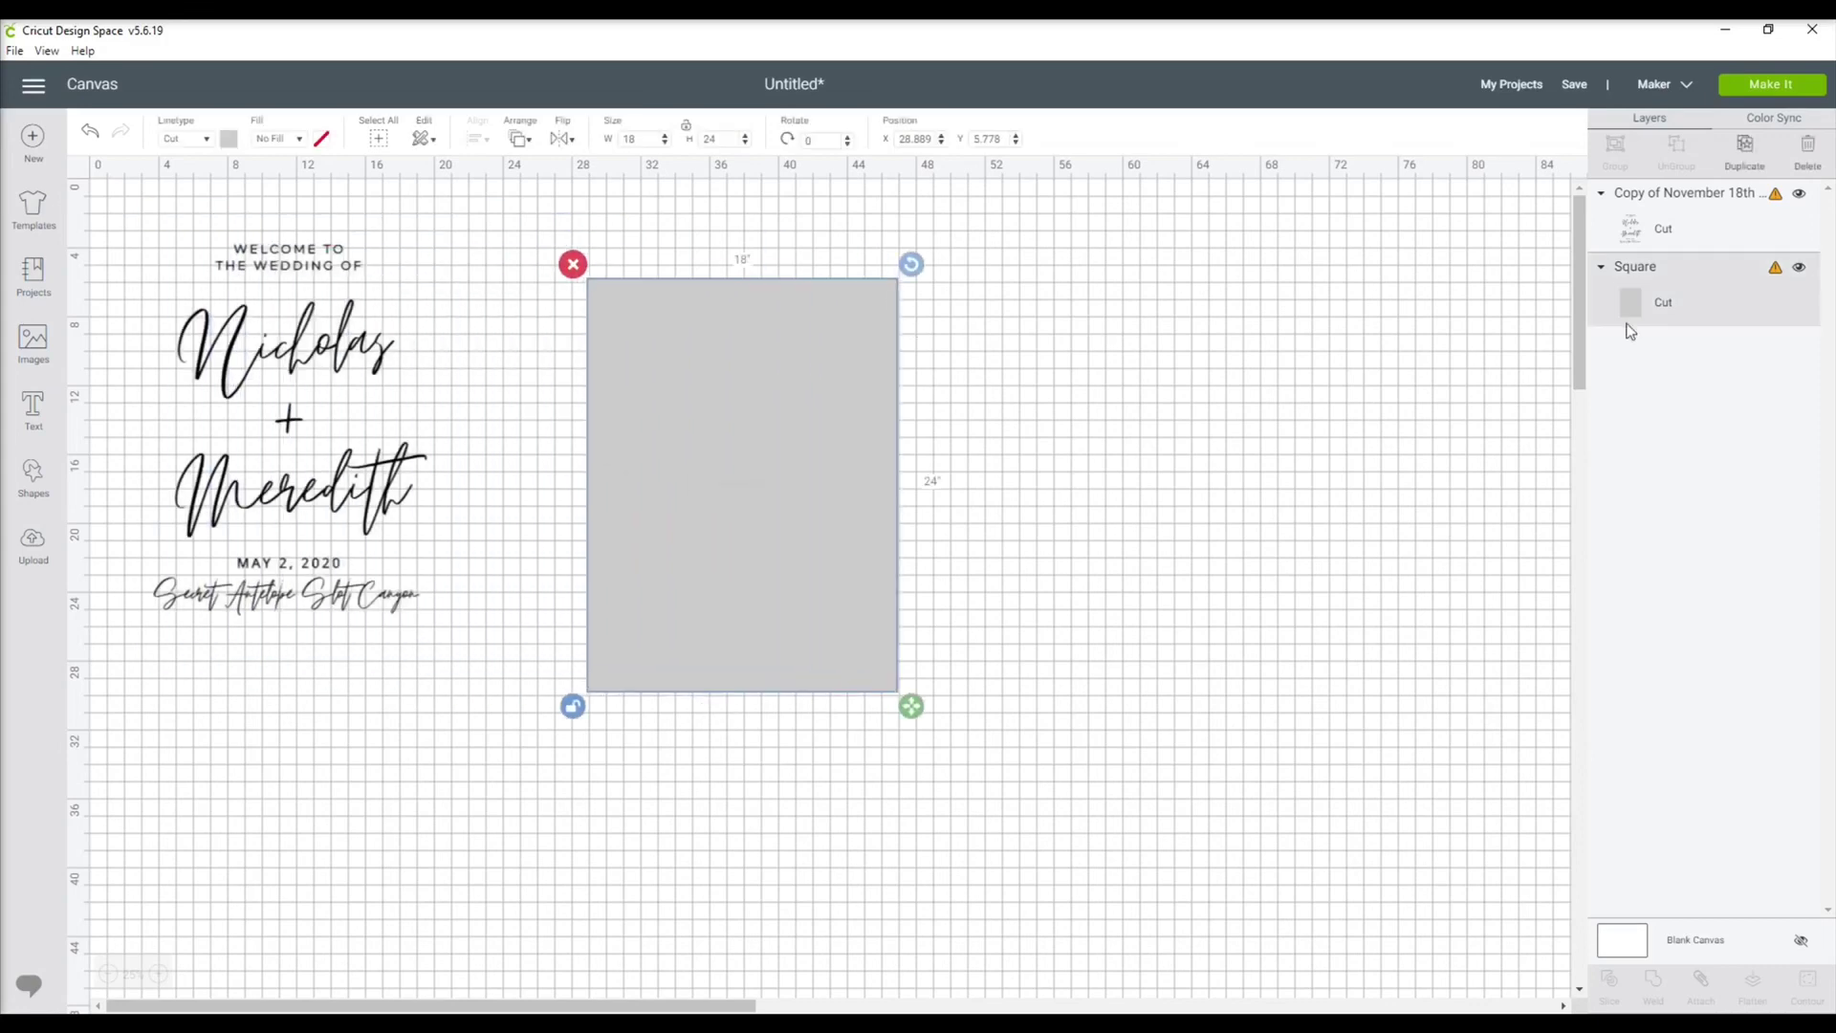
pyautogui.click(1752, 212)
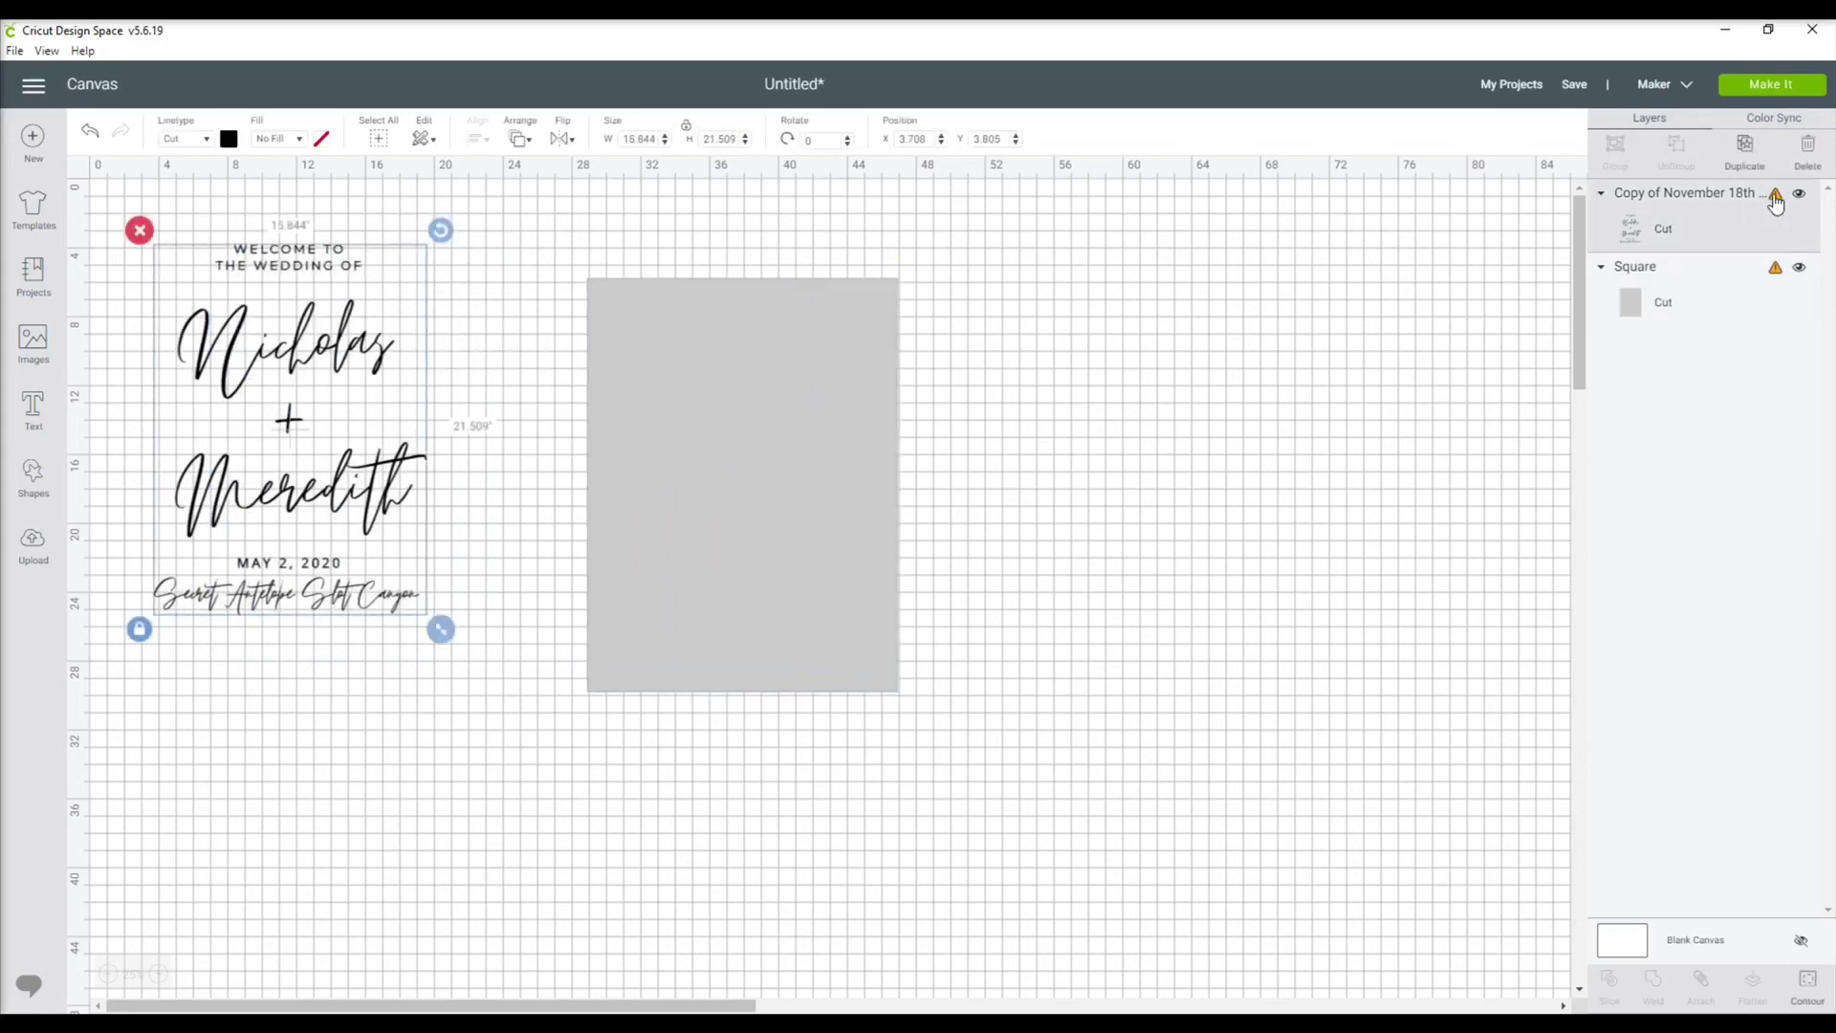
pyautogui.moveTo(1776, 201)
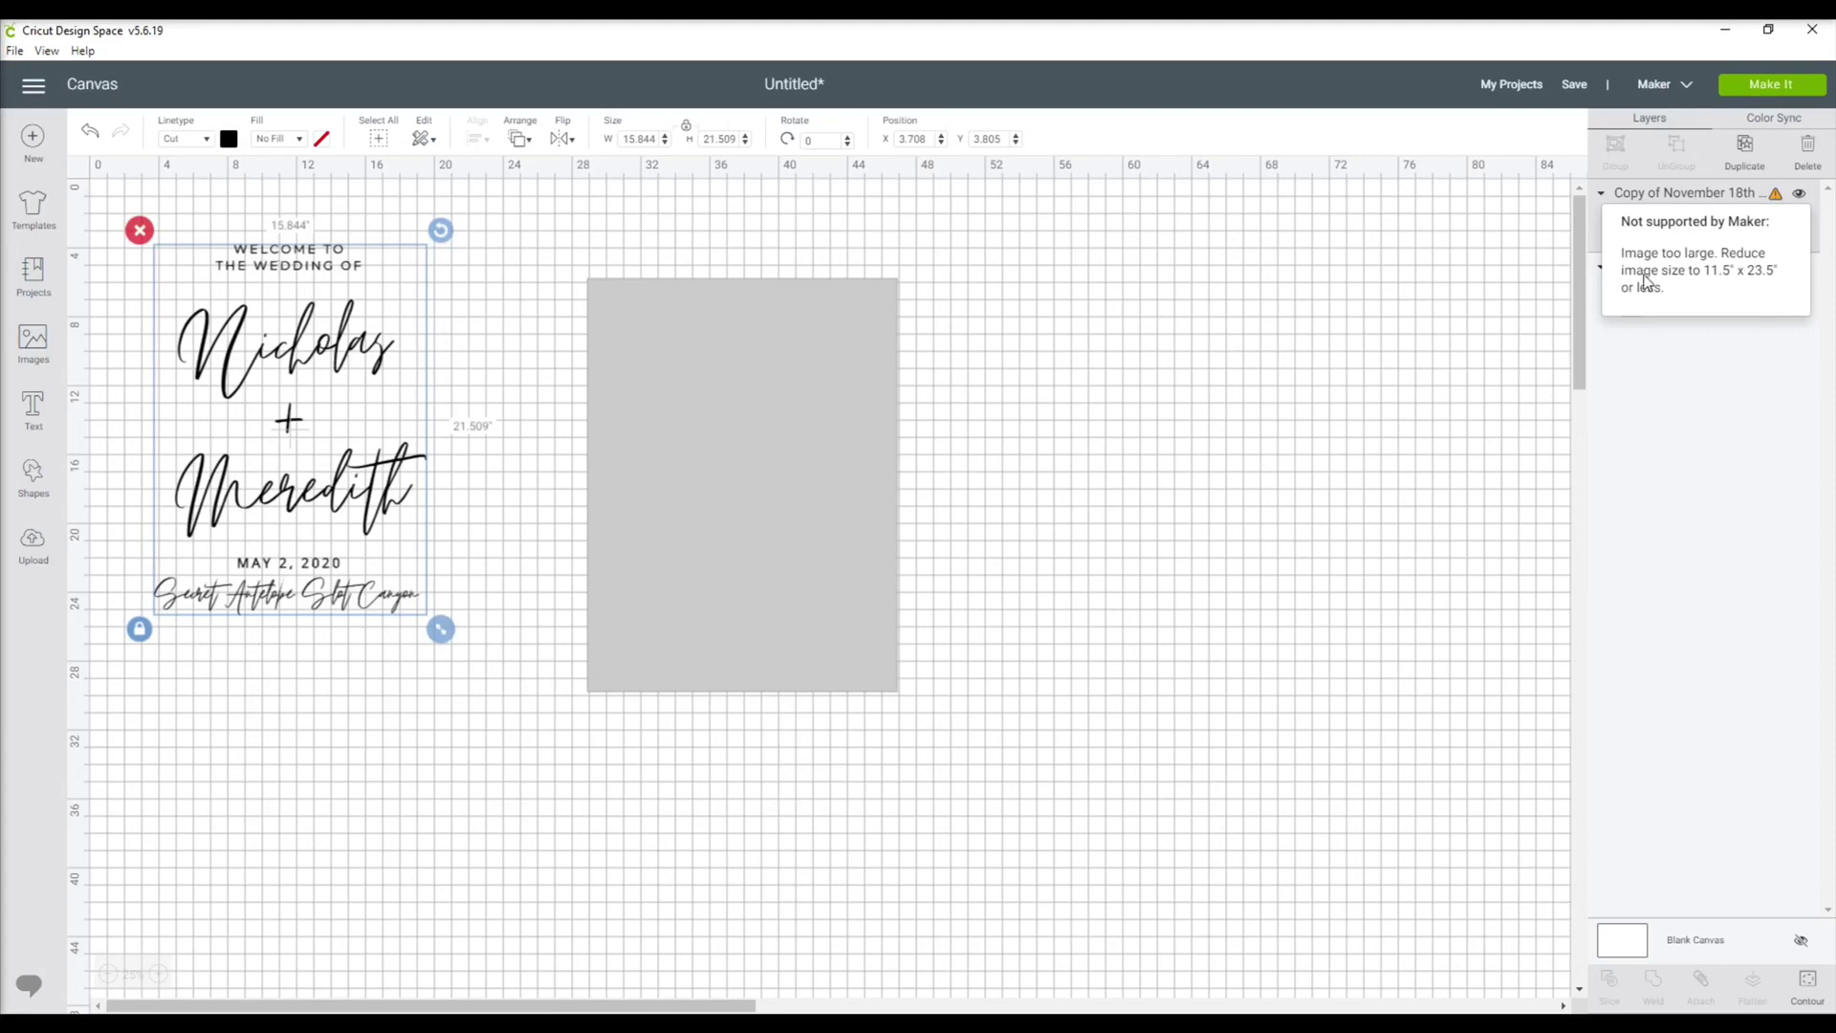
pyautogui.click(777, 336)
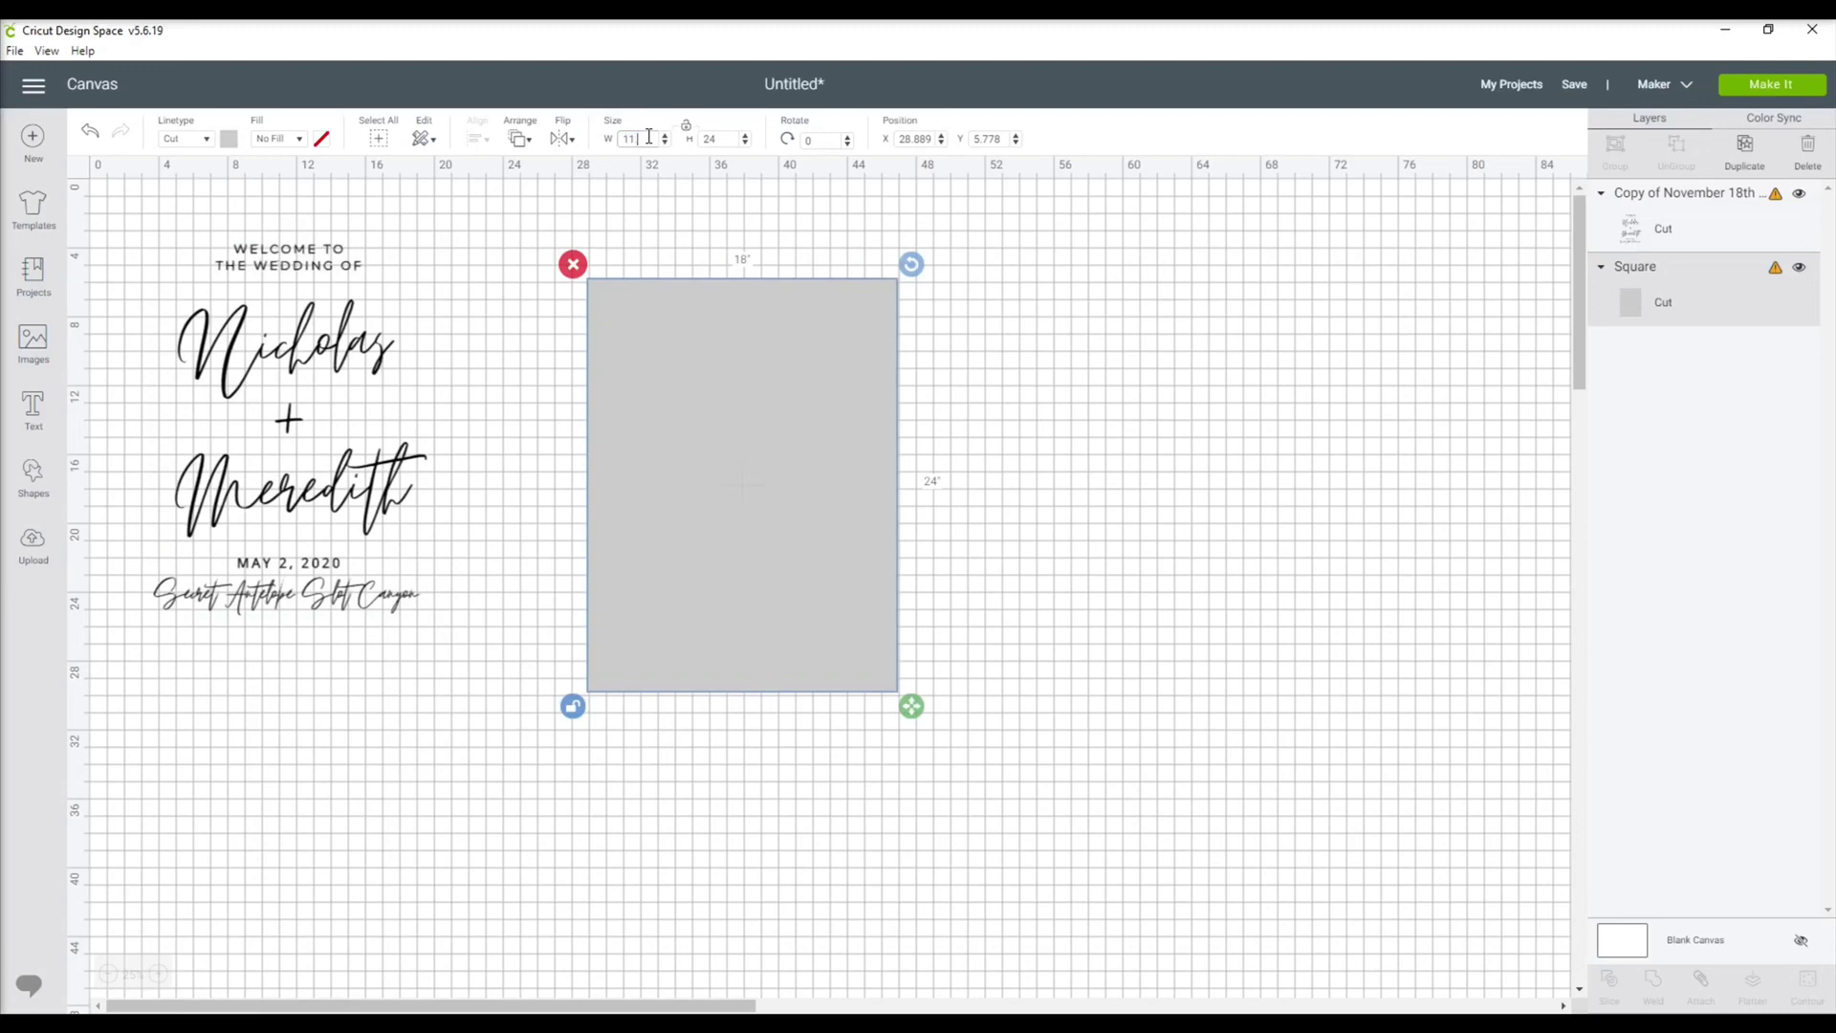
pyautogui.press('Tab')
pyautogui.write('23')
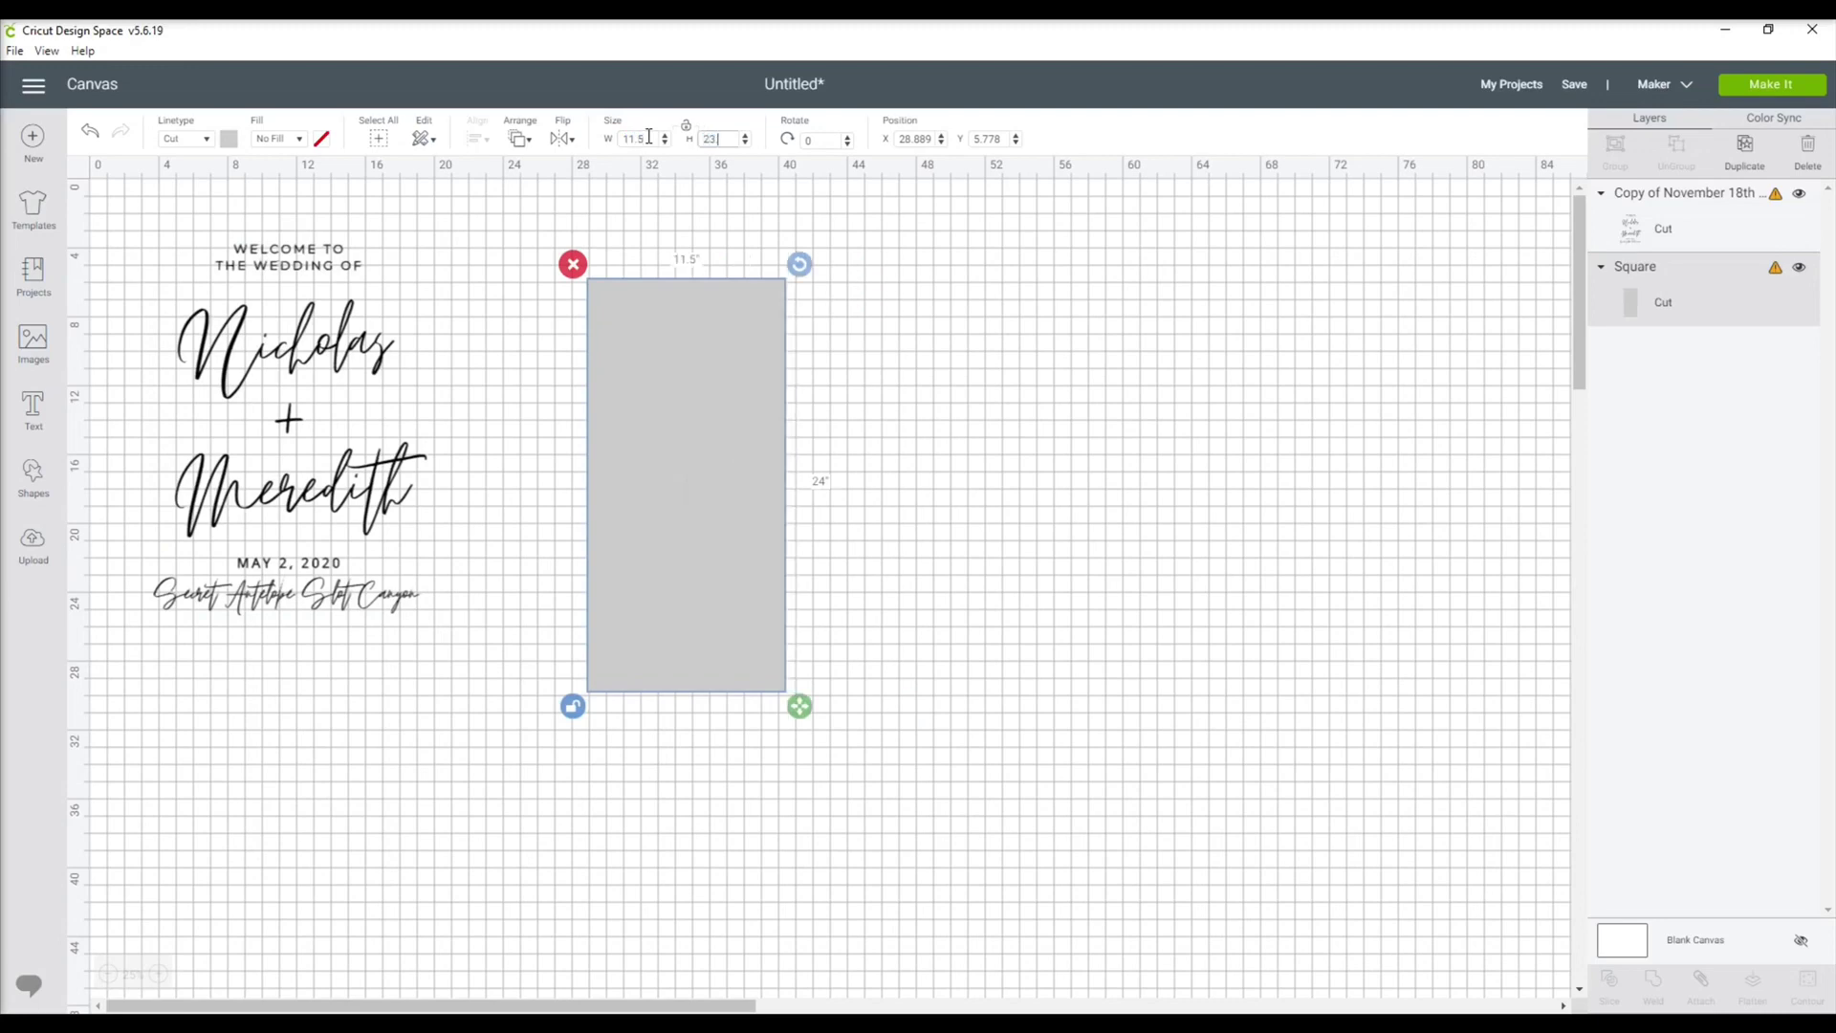
pyautogui.write('.5')
# Step: Rotate the square horizontal and position it over the text's top half
pyautogui.moveTo(616, 436); pyautogui.dragTo(172, 375)
pyautogui.moveTo(354, 209); pyautogui.dragTo(486, 543)
pyautogui.moveTo(435, 409); pyautogui.dragTo(474, 473)
pyautogui.click(596, 463)
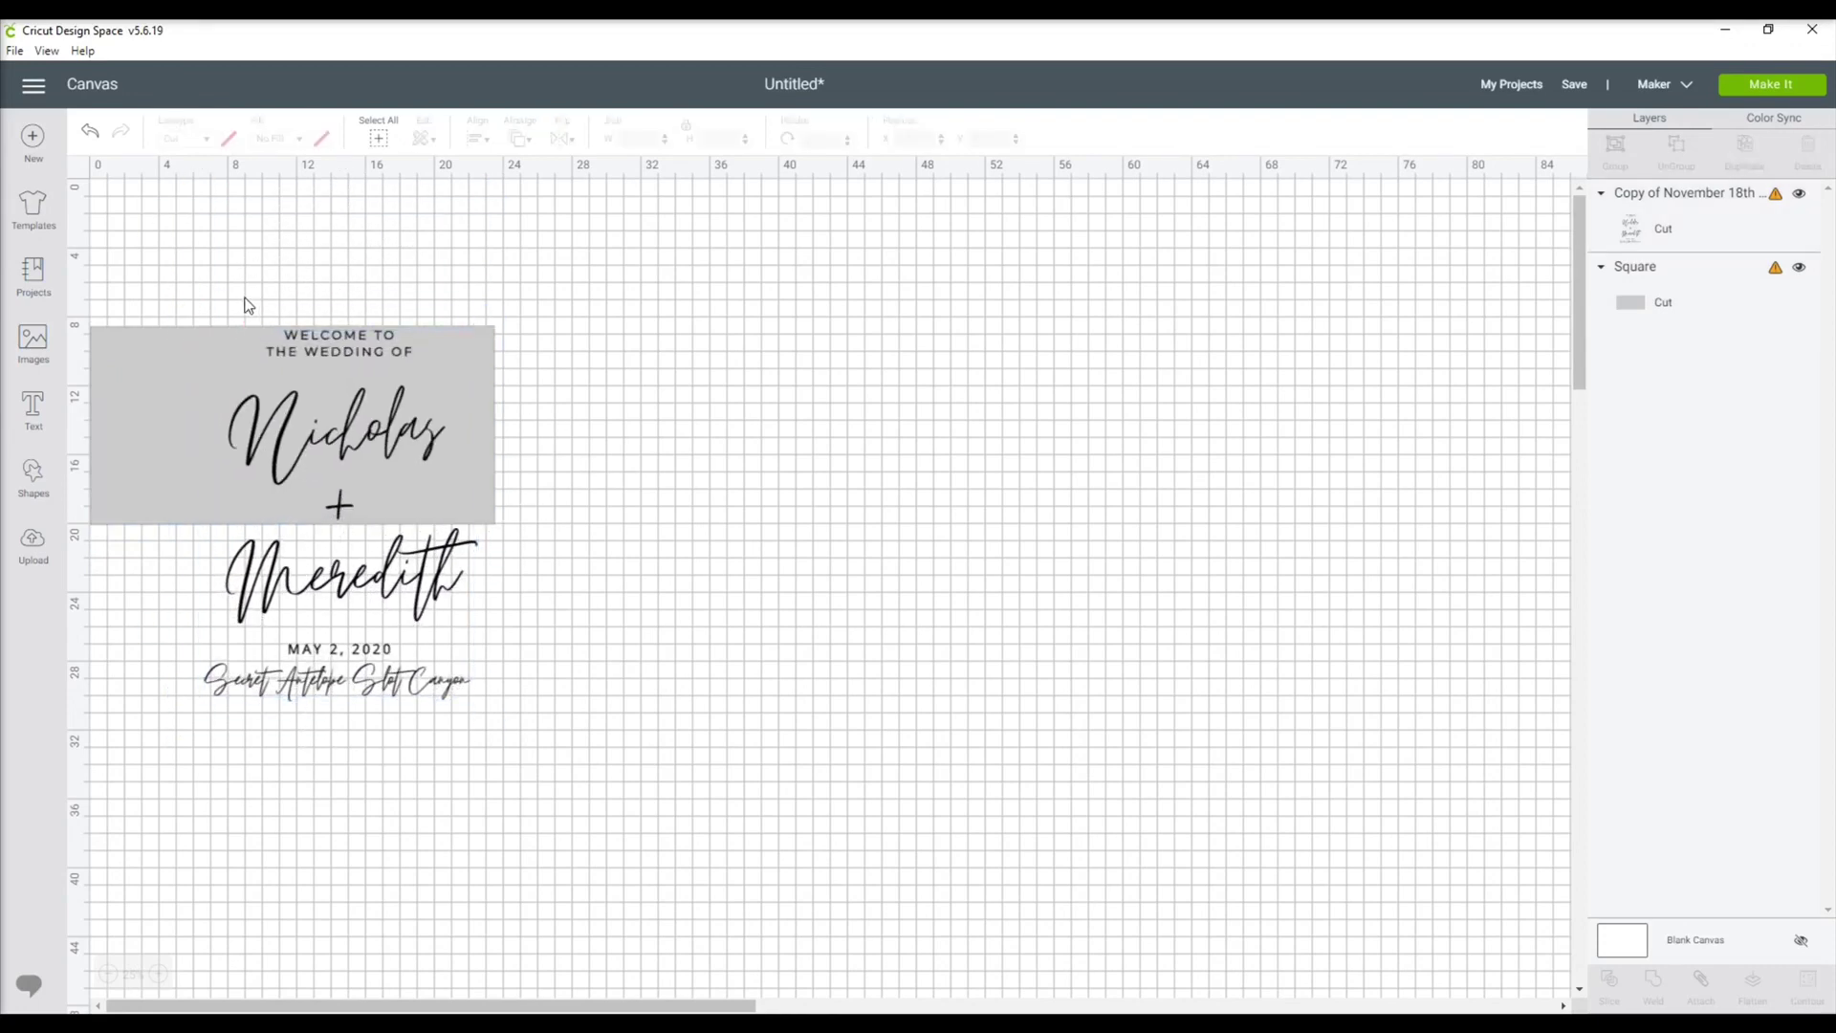
# Step: Slice the text with the square and delete the leftover grey piece
pyautogui.moveTo(247, 305); pyautogui.dragTo(457, 503)
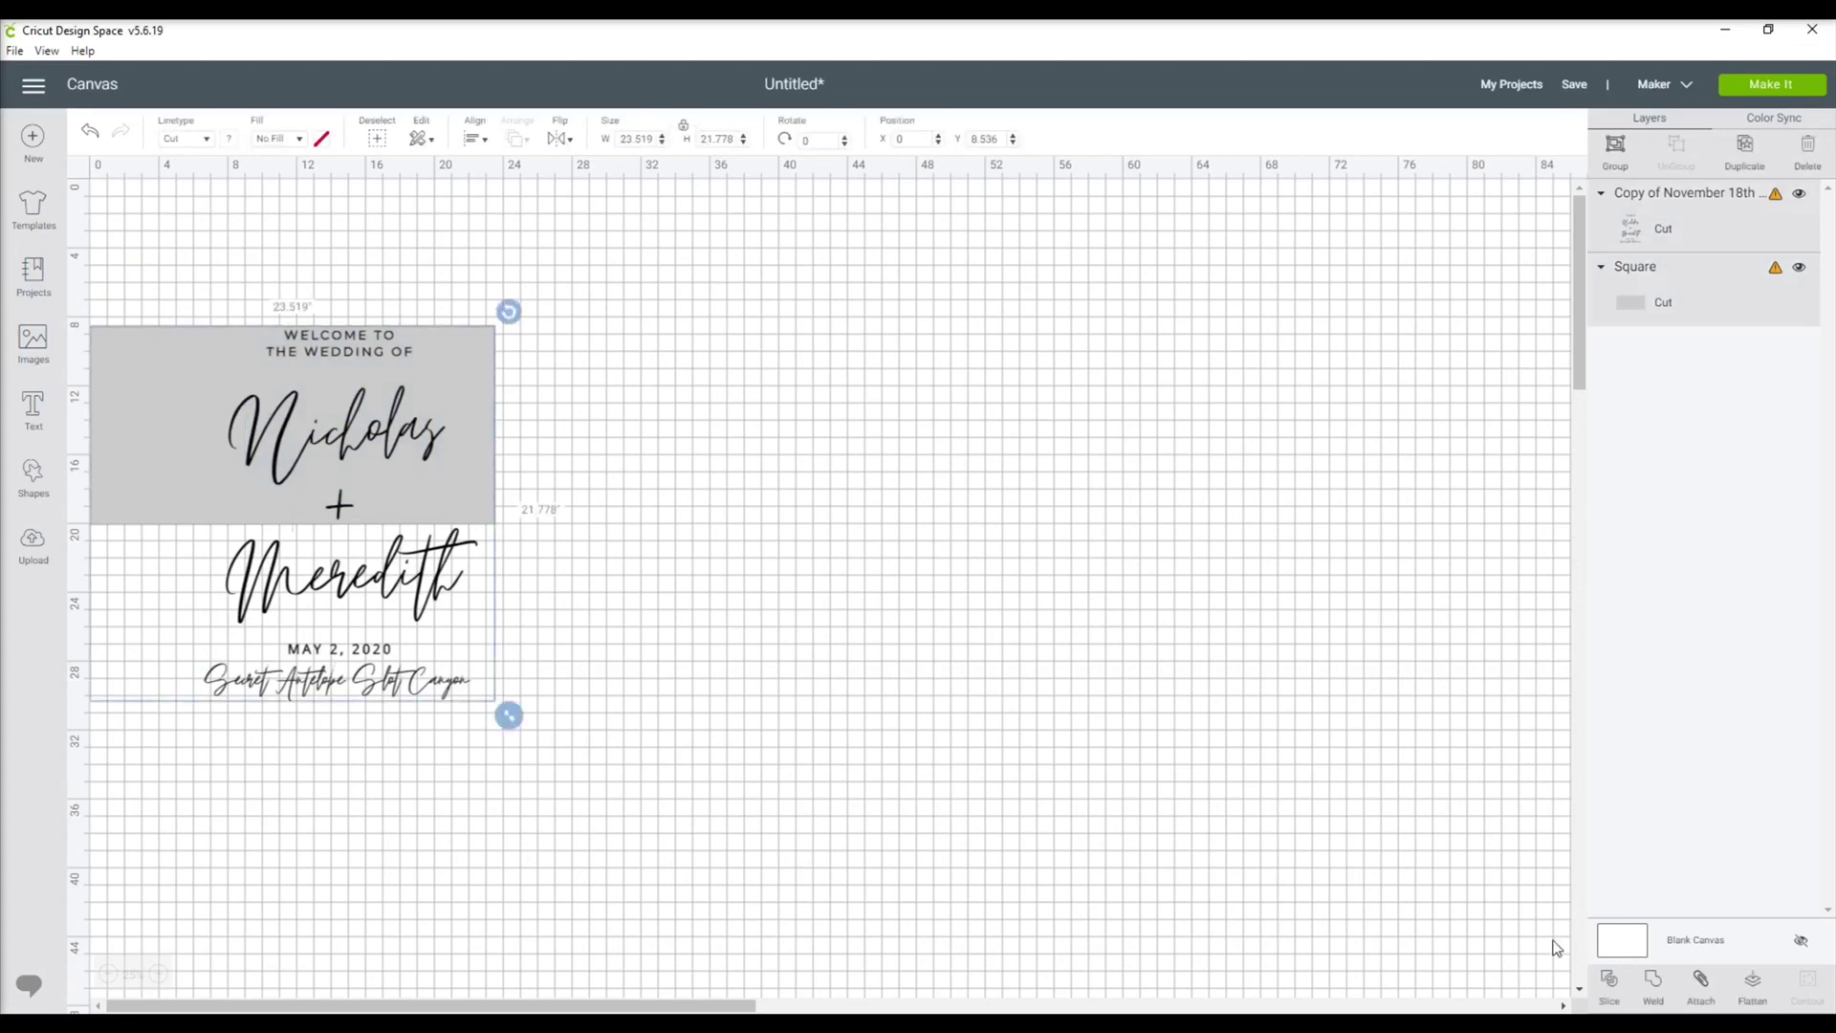
pyautogui.click(1612, 985)
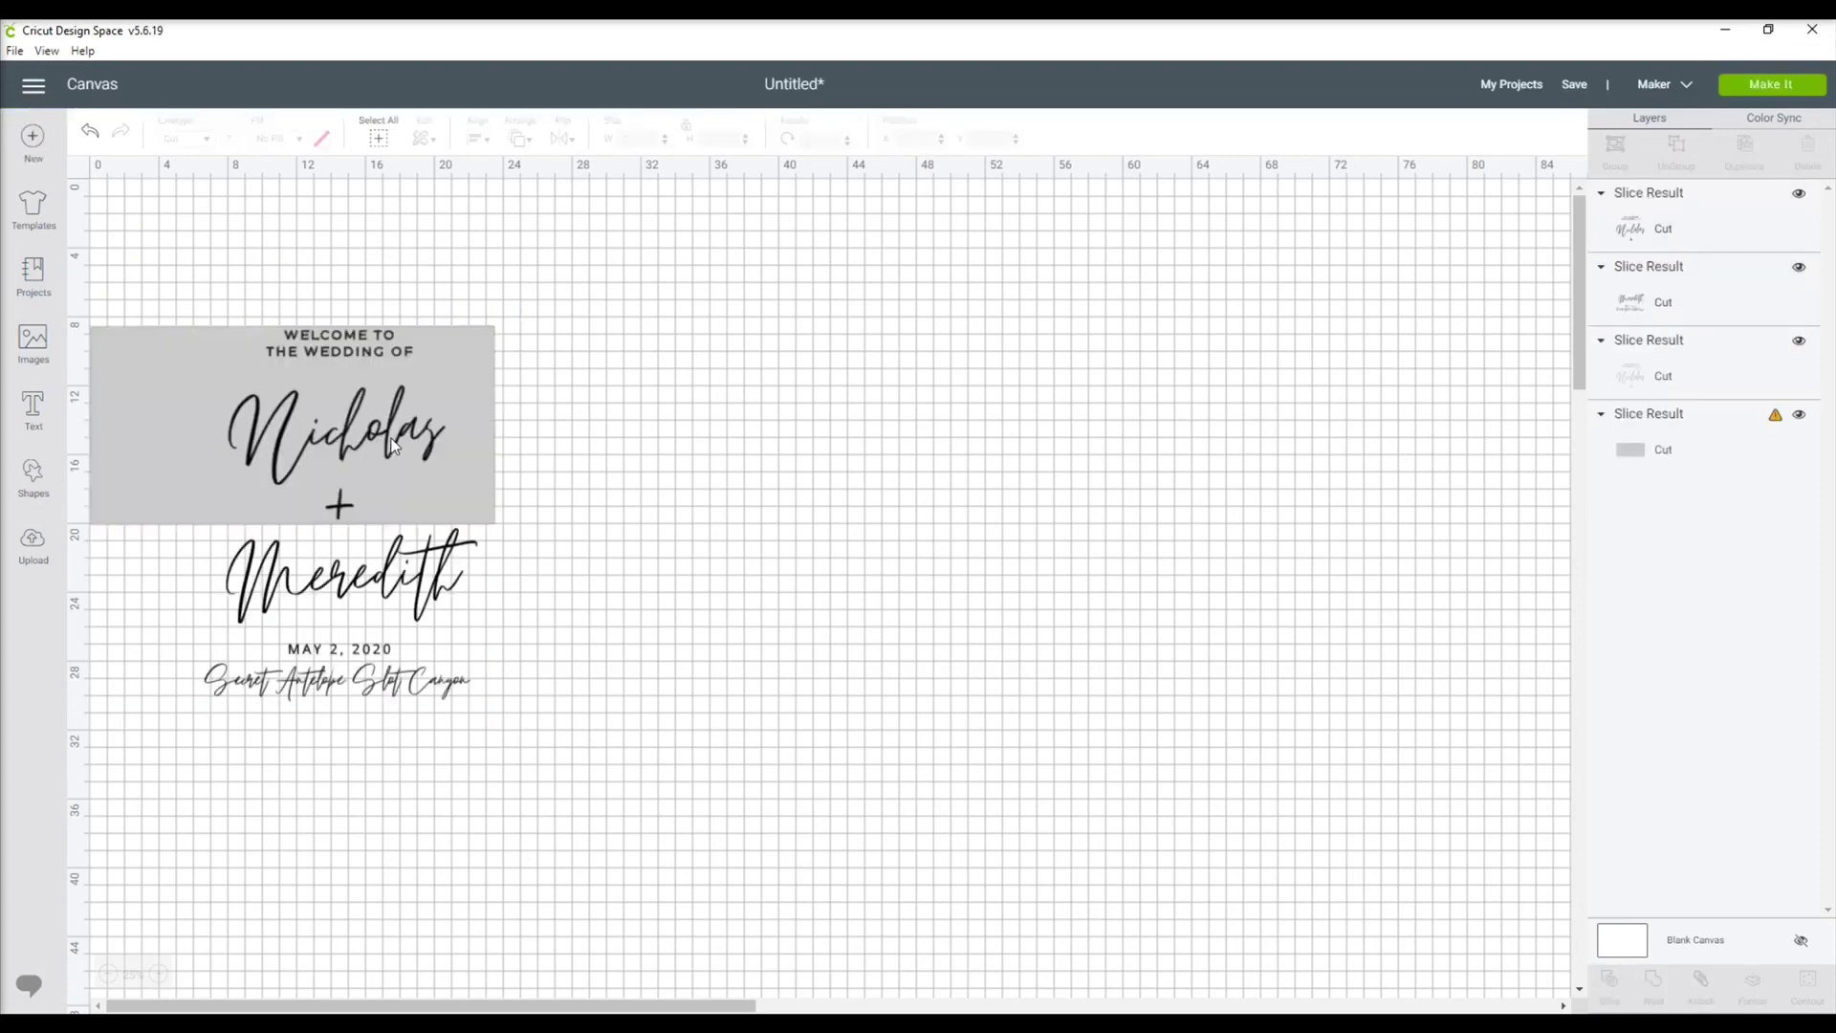
pyautogui.moveTo(423, 444); pyautogui.dragTo(887, 487)
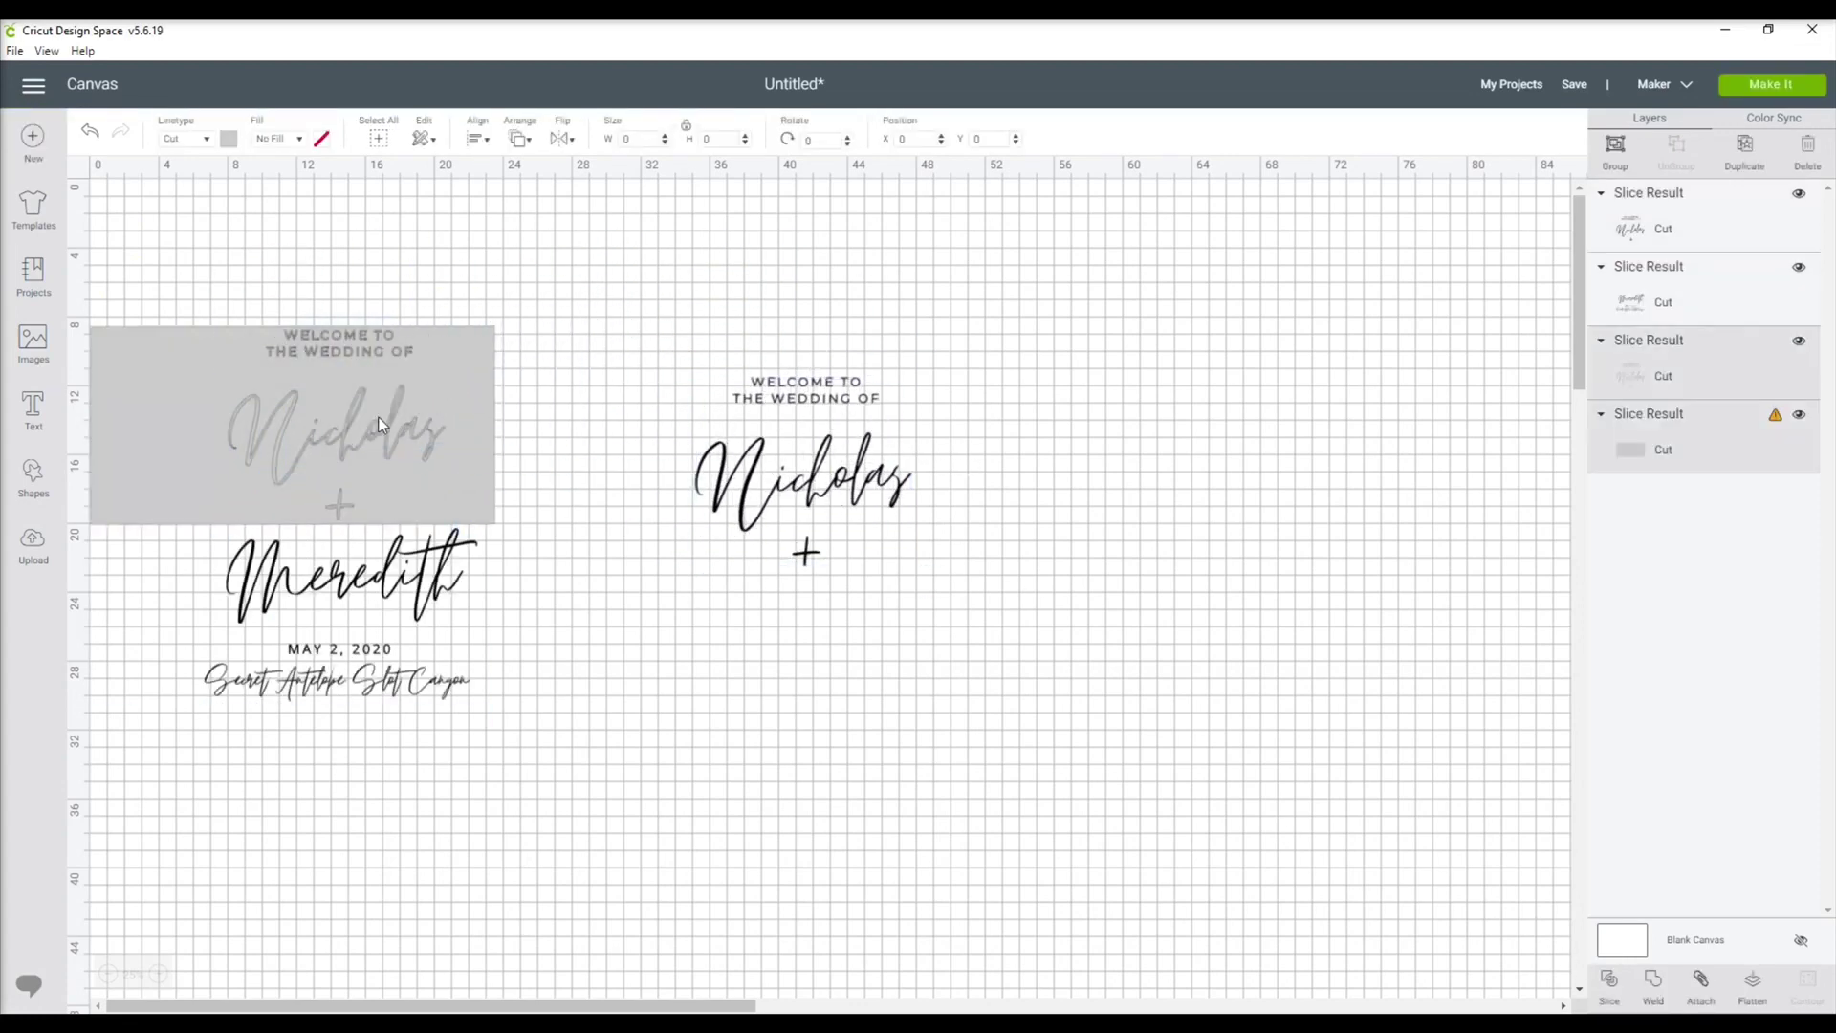
pyautogui.moveTo(324, 387); pyautogui.dragTo(490, 352)
pyautogui.click(264, 272)
# Step: Realign the top half above the bottom half, zoomed in for precision
pyautogui.moveTo(695, 463); pyautogui.dragTo(283, 382)
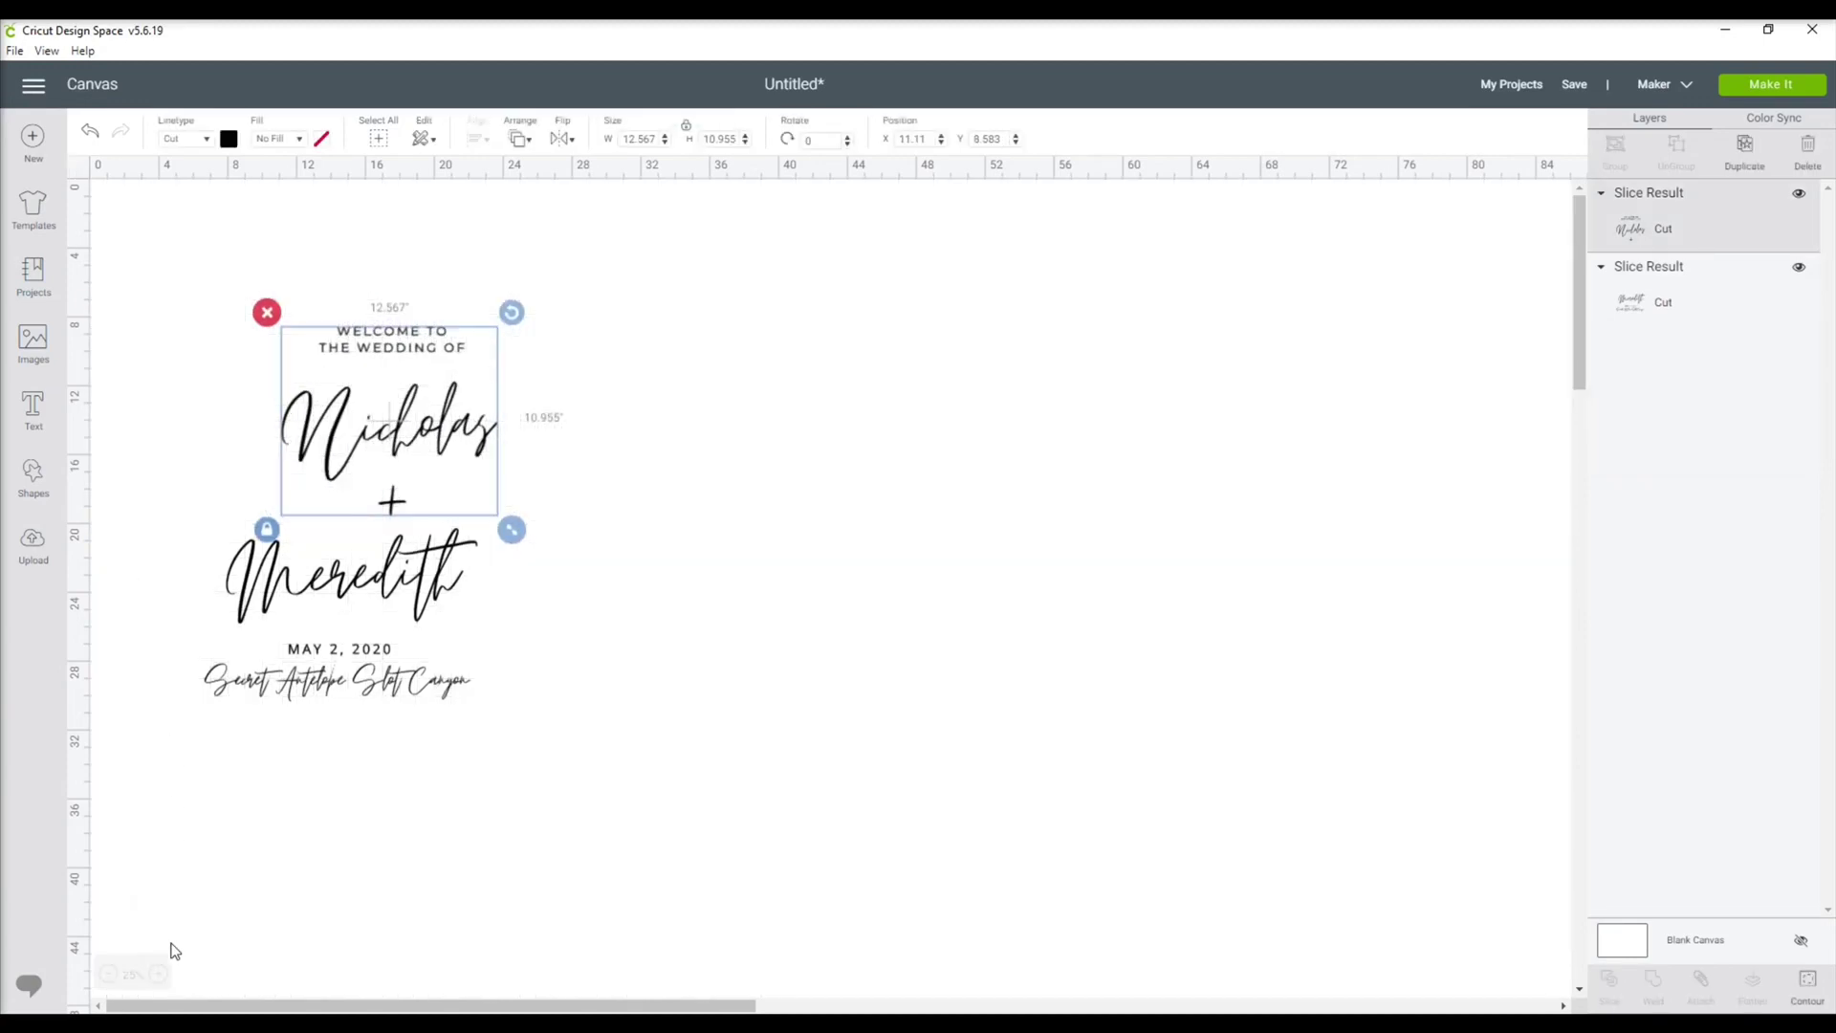
pyautogui.click(153, 971)
pyautogui.scroll(-2, 296, 635)
pyautogui.moveTo(760, 435); pyautogui.dragTo(676, 399)
pyautogui.scroll(-2, 932, 583)
pyautogui.click(694, 695)
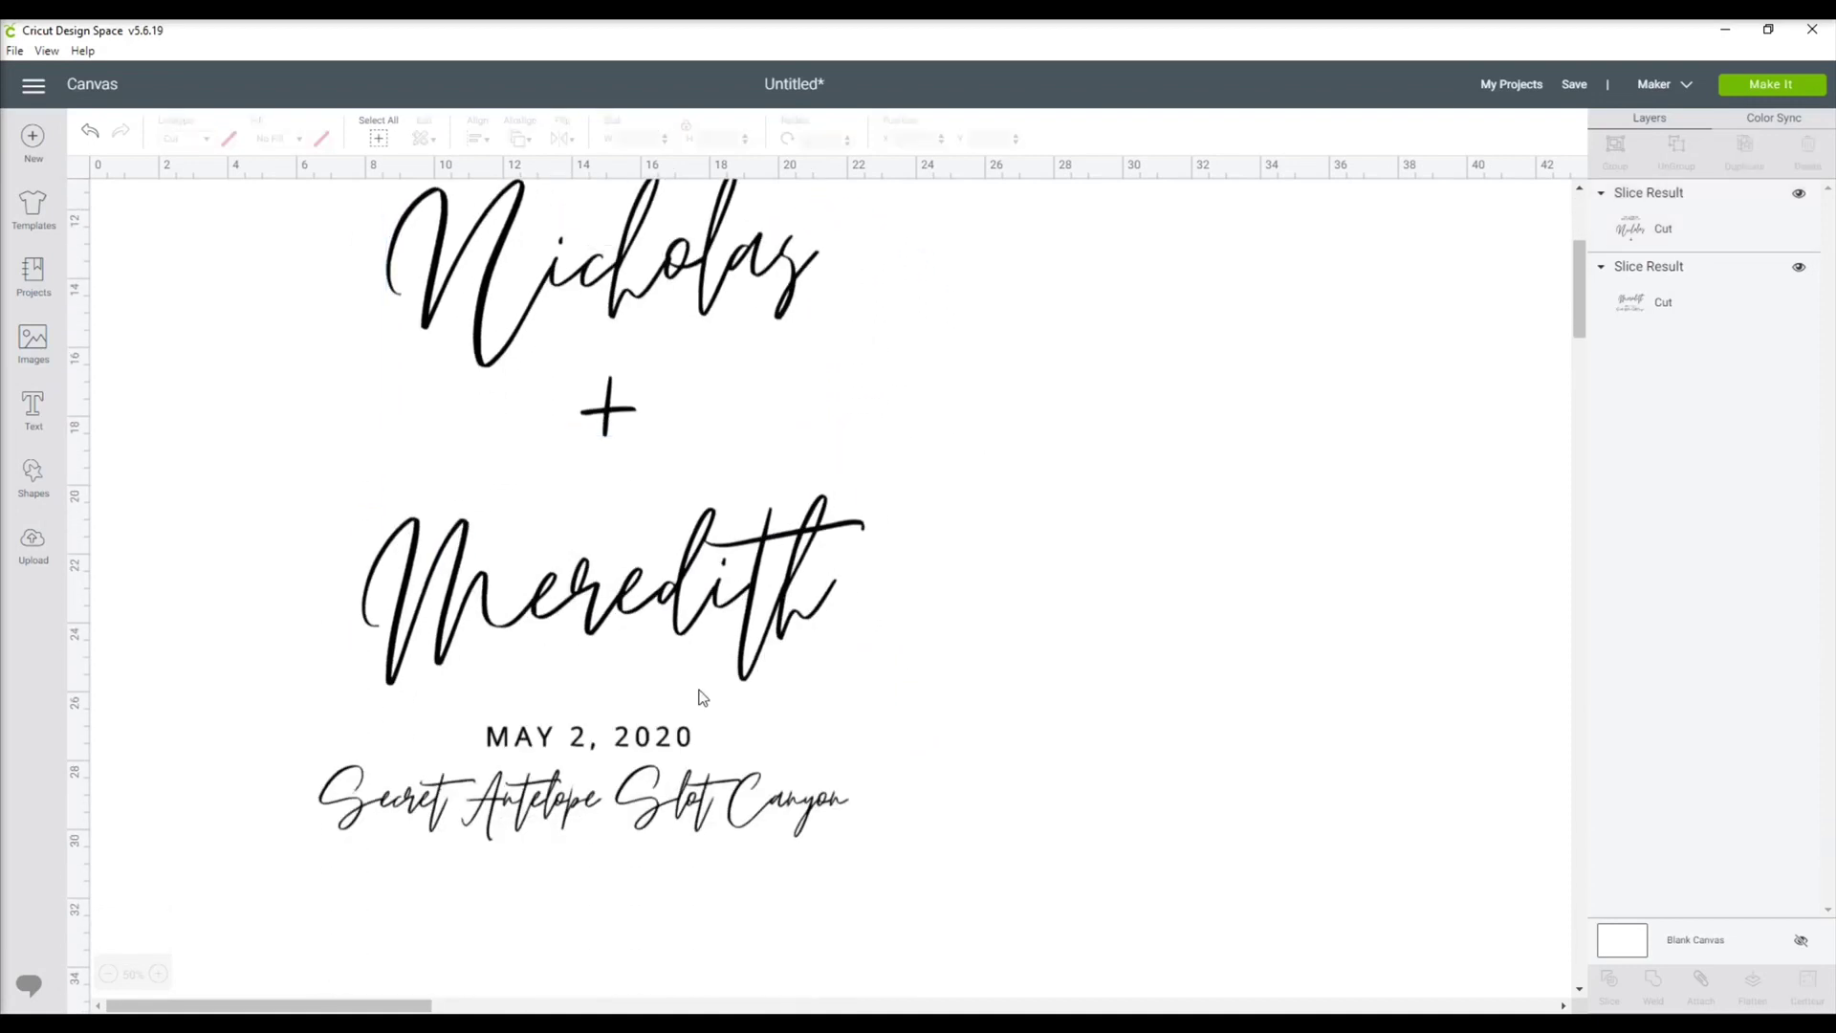
pyautogui.moveTo(694, 695); pyautogui.dragTo(701, 629)
# Step: Deselect the bottom half, accept 12 × 24 mats, and preview mat 2 with the welcome lines
pyautogui.click(1182, 654)
pyautogui.scroll(5, 1178, 618)
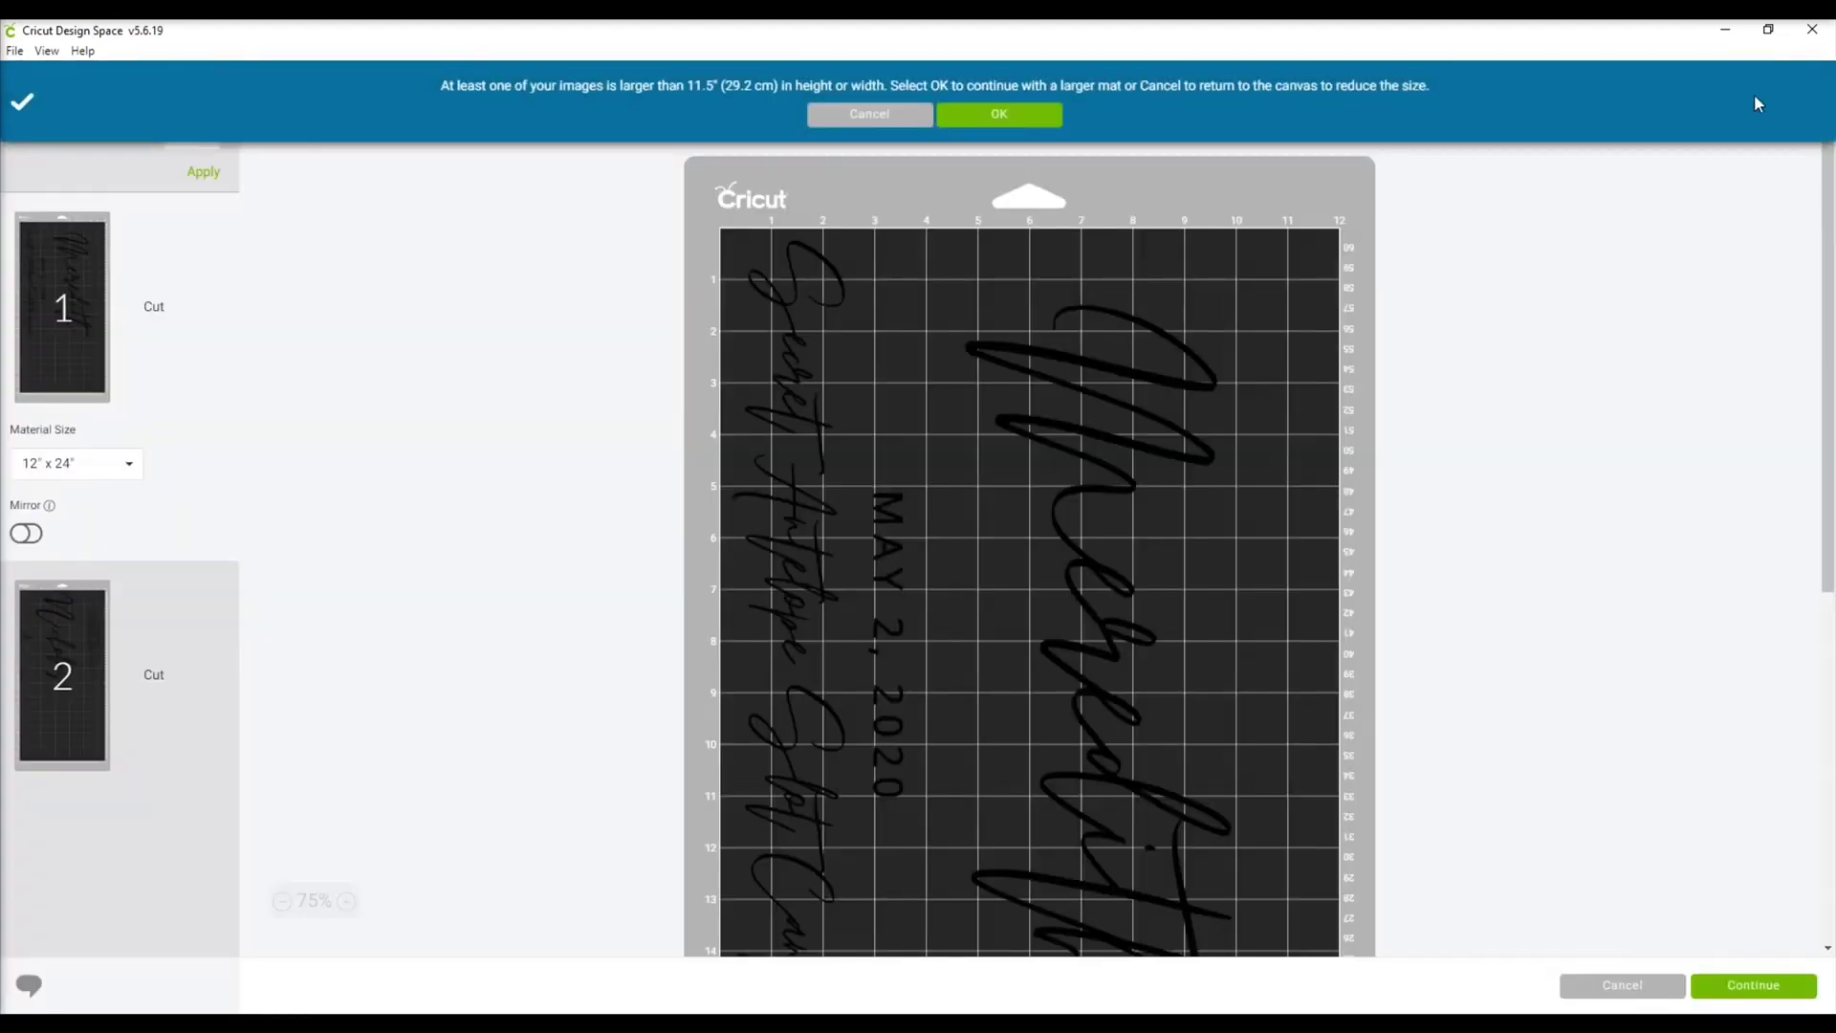
pyautogui.click(999, 115)
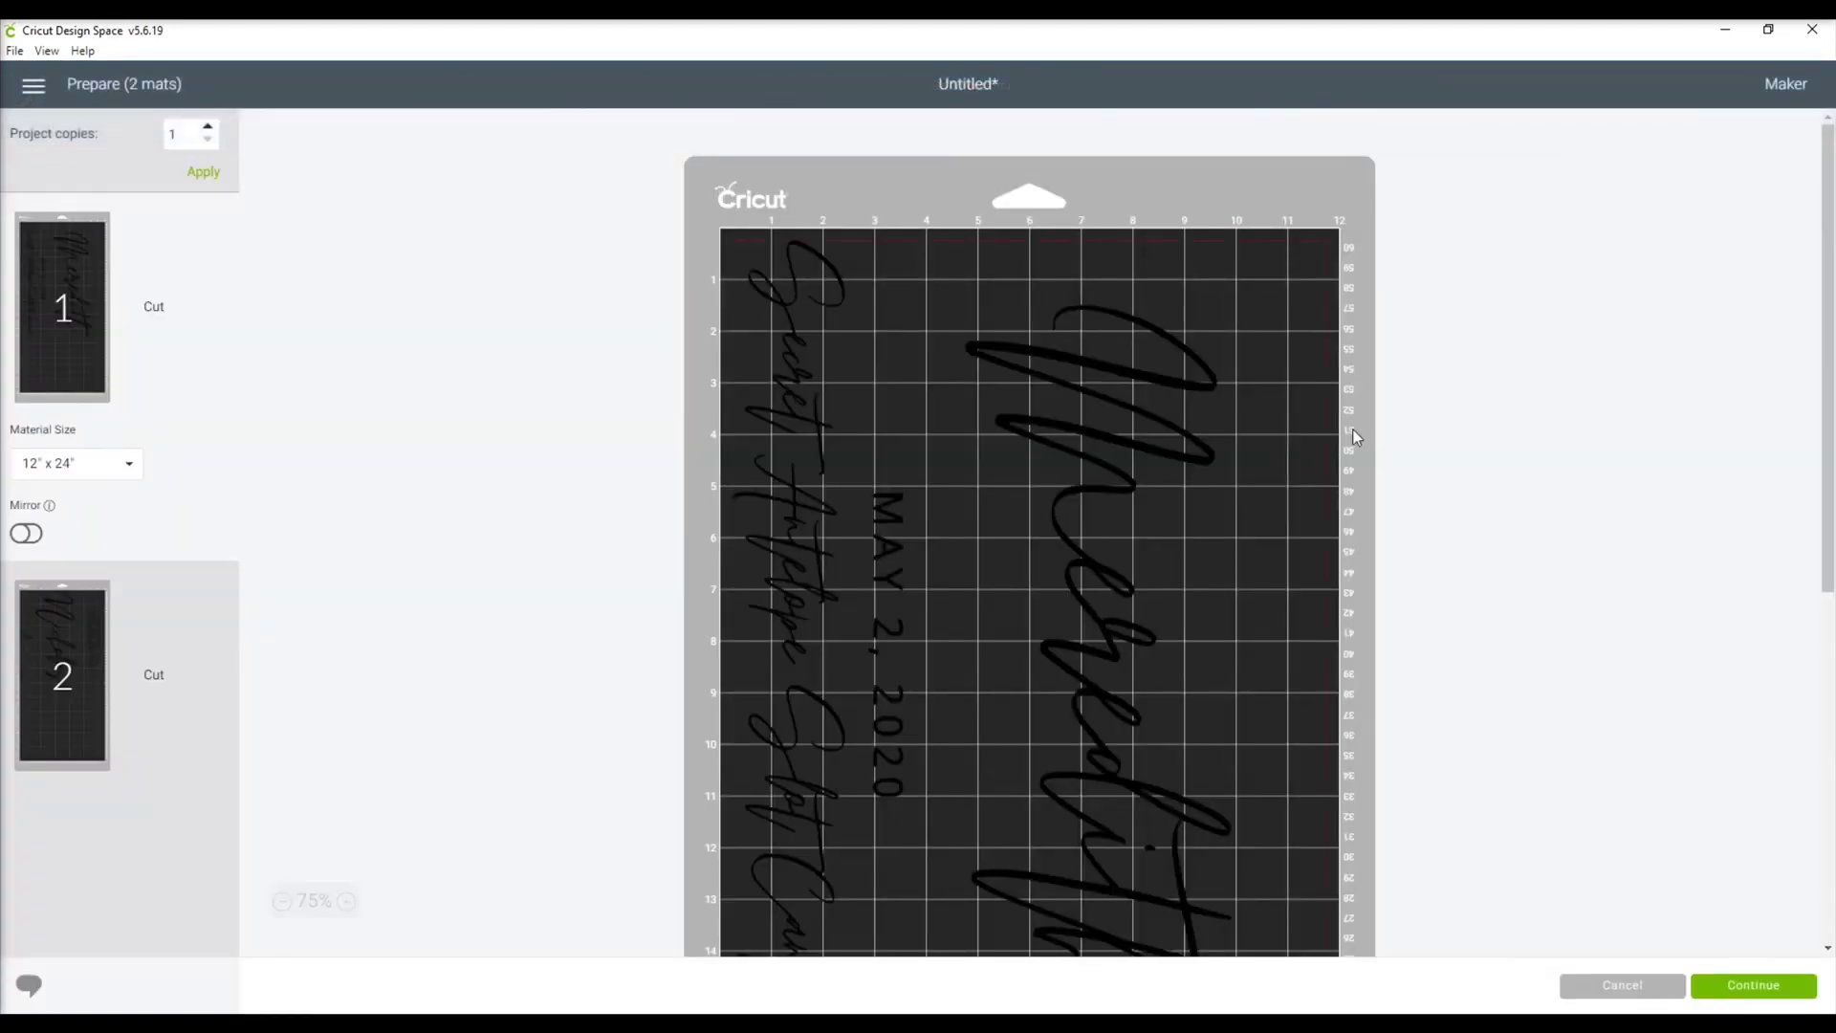
pyautogui.scroll(-5, 1354, 432)
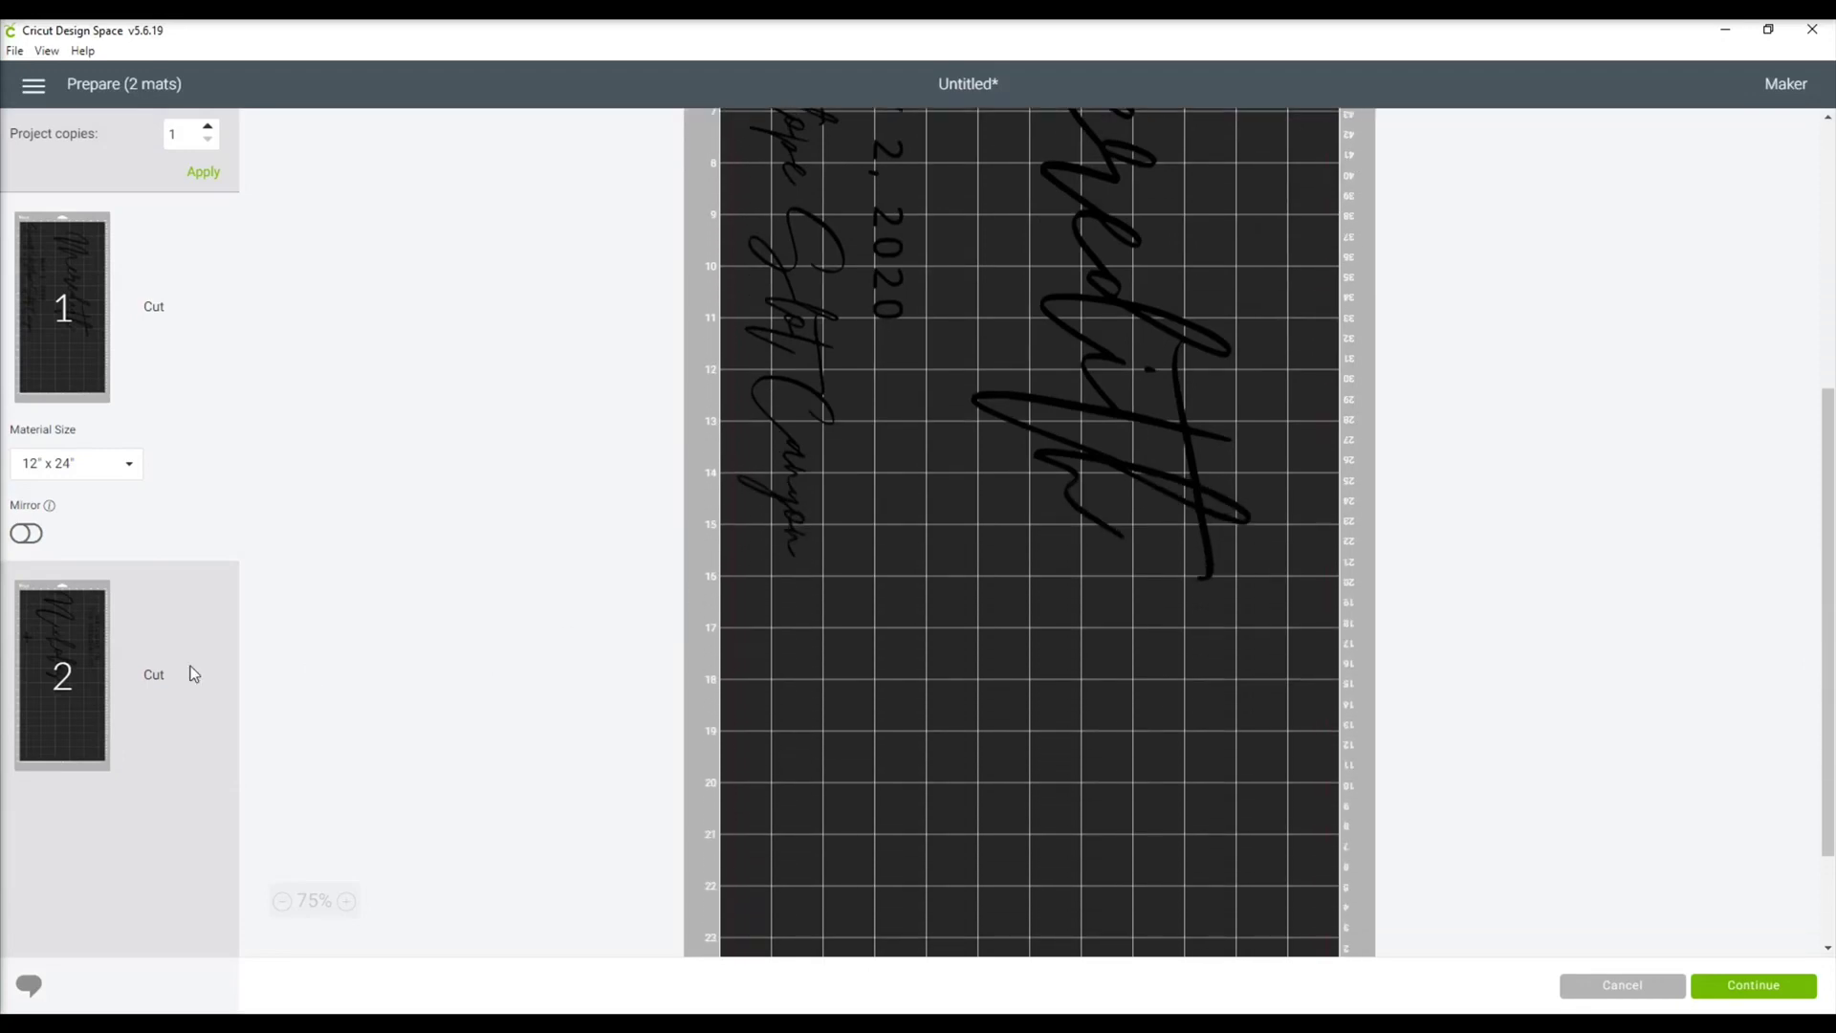
pyautogui.click(53, 647)
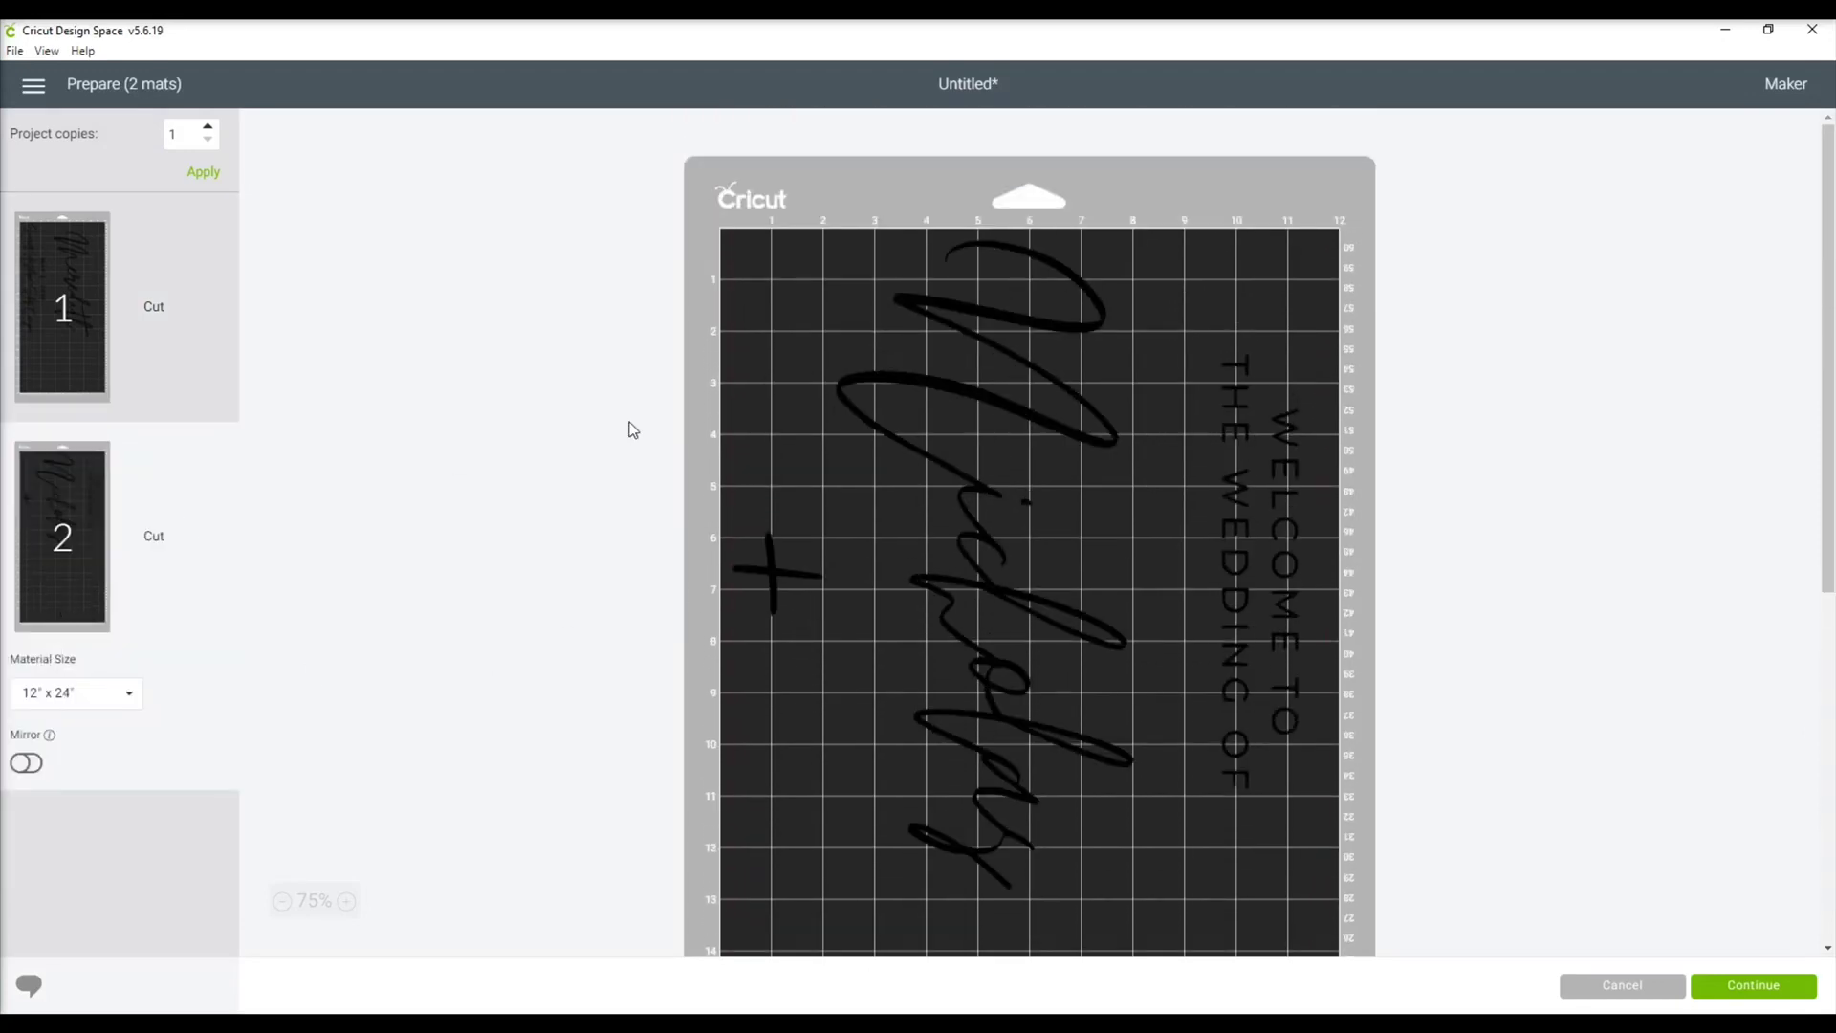
# Step: Proceed with the Maker connected over USB and set the material to Premium Outdoor Vinyl
pyautogui.click(1756, 995)
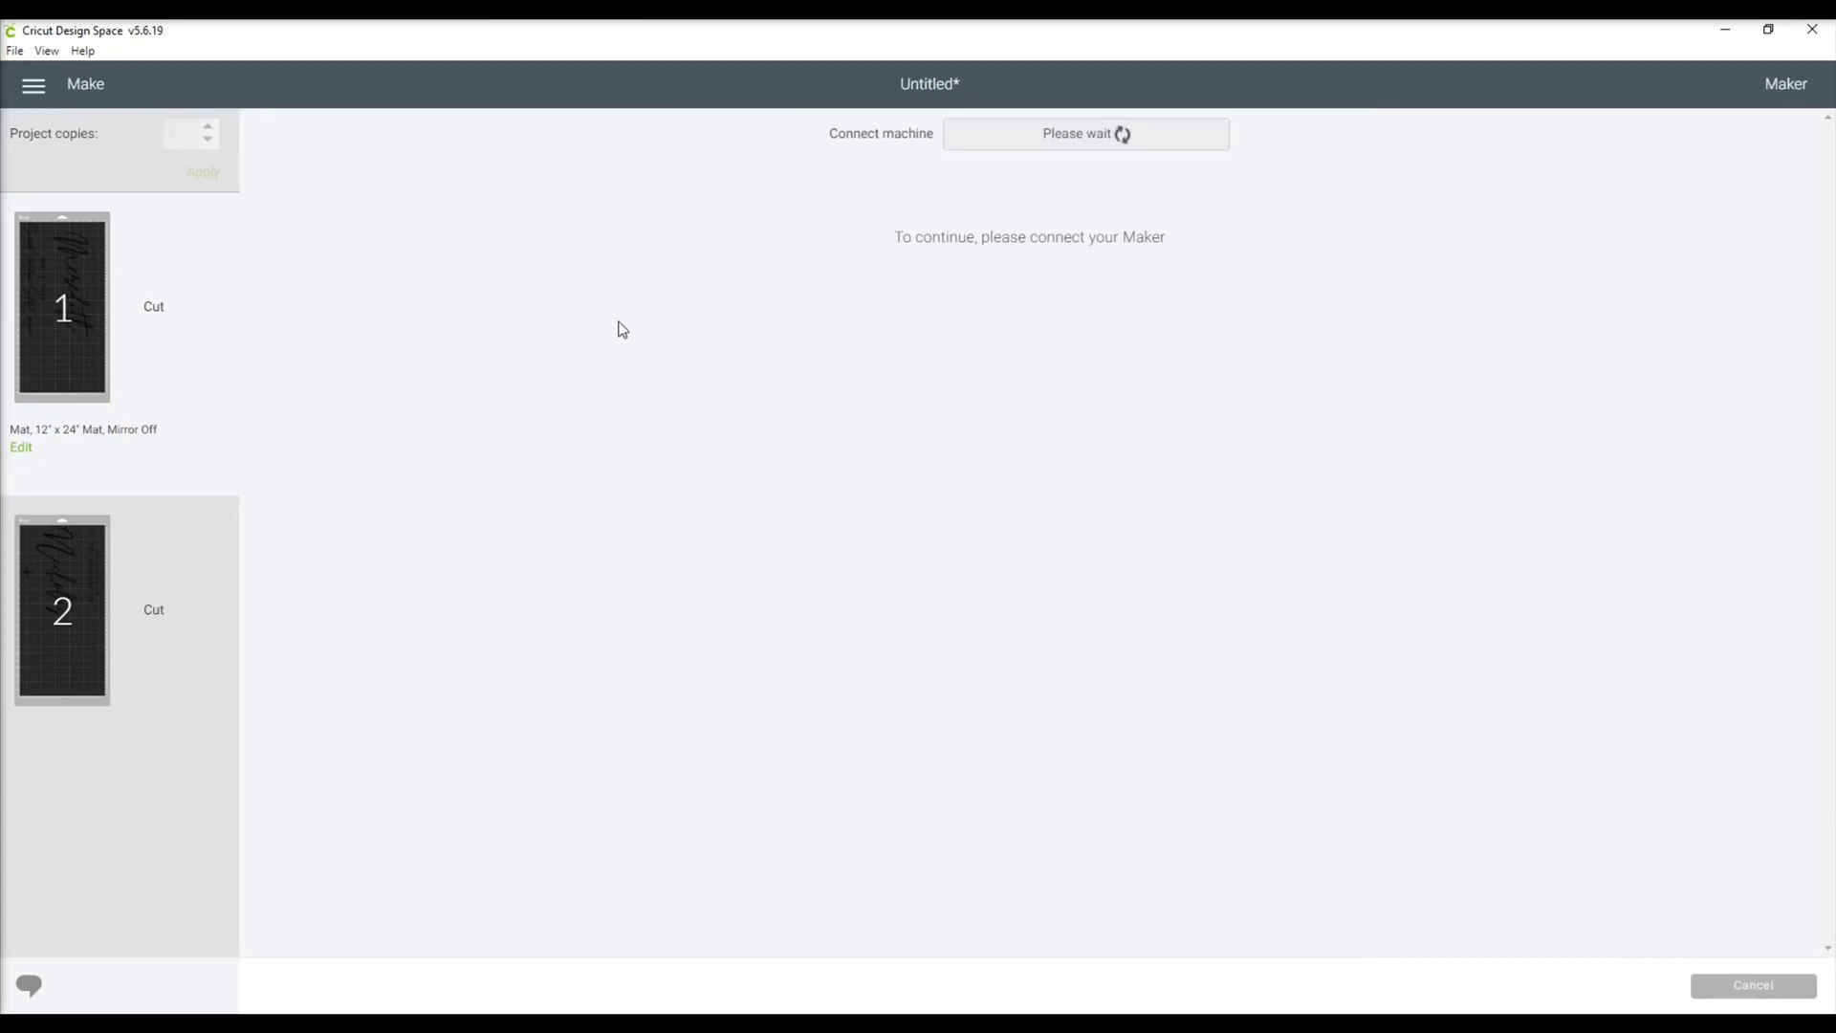
pyautogui.click(354, 339)
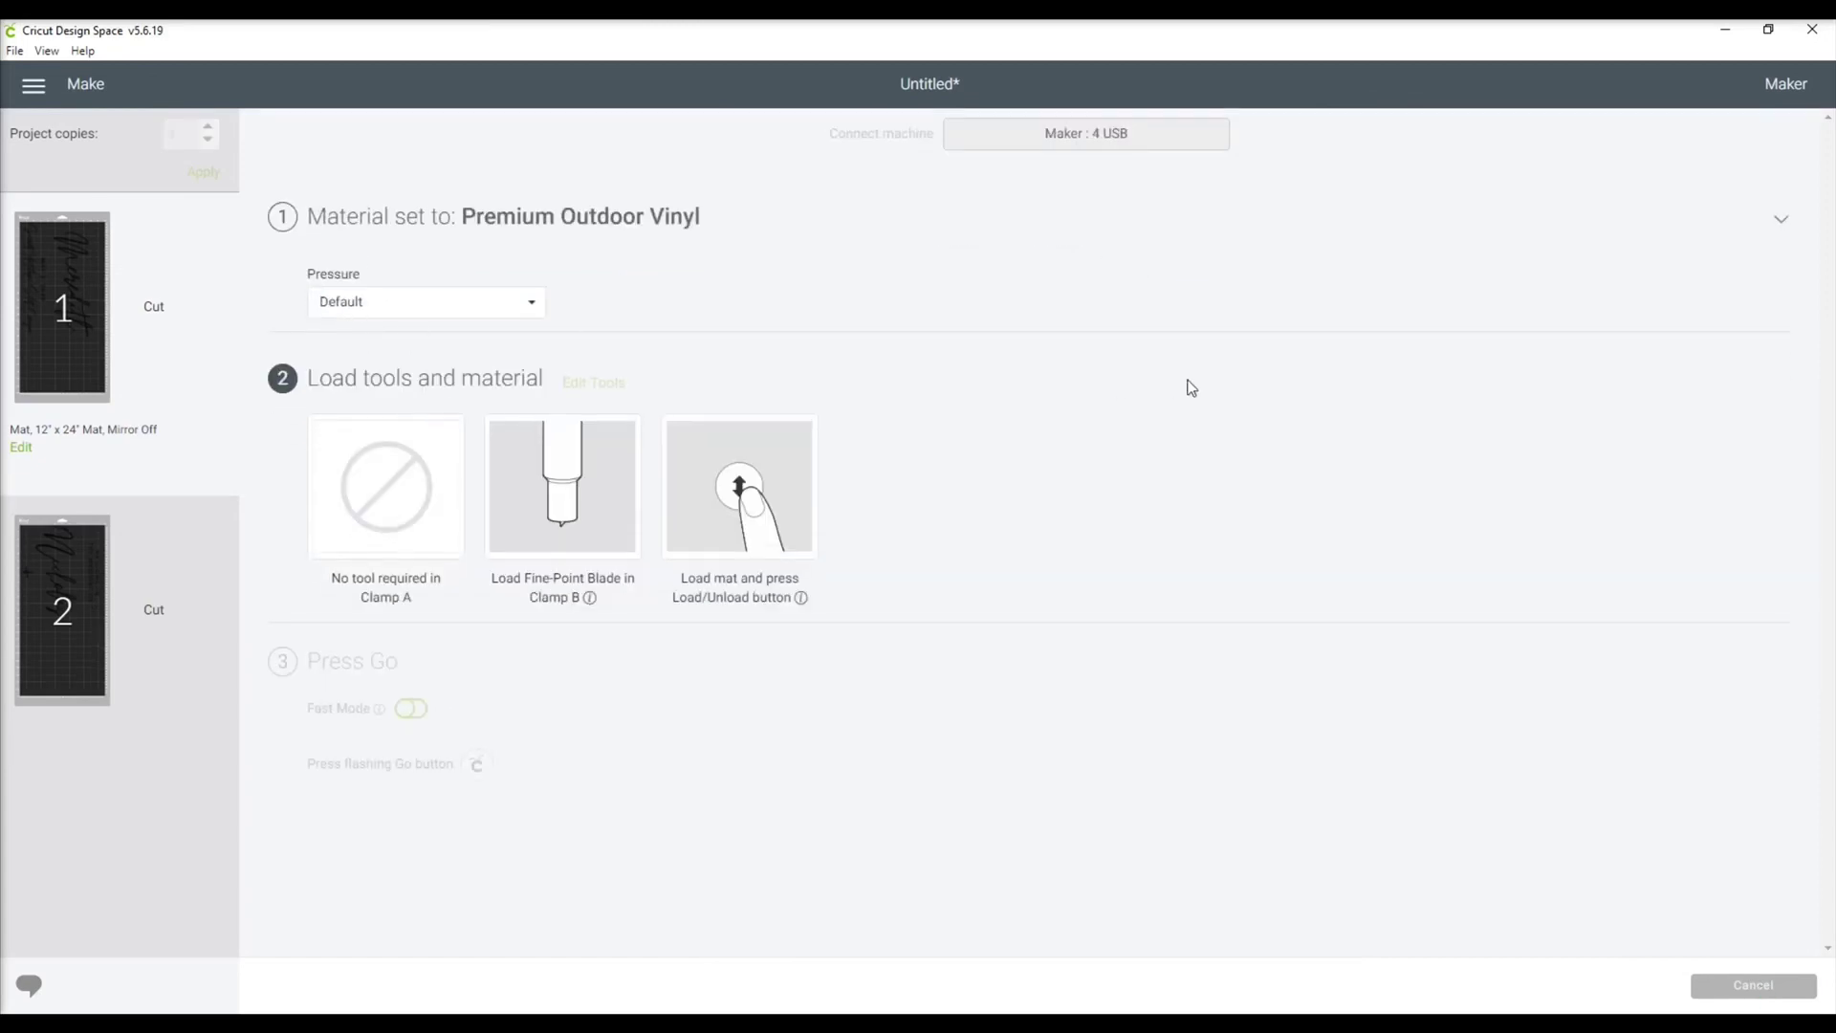